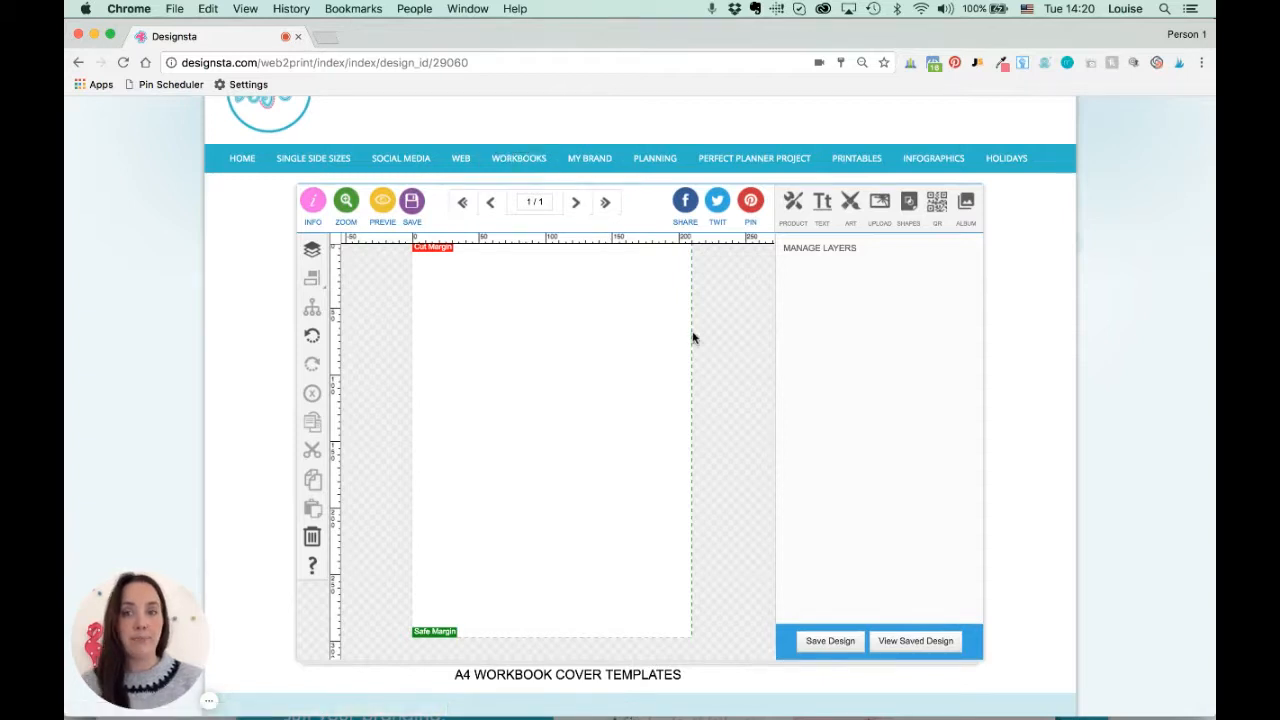
Place the teal gem pattern image, enlarge it to about 221 mm square, and position it centred as a band across the page's top
{"action": "scroll", "coordinate": [692, 337], "scroll_direction": "up", "scroll_amount": 2}
{"action": "left_click", "coordinate": [880, 212]}
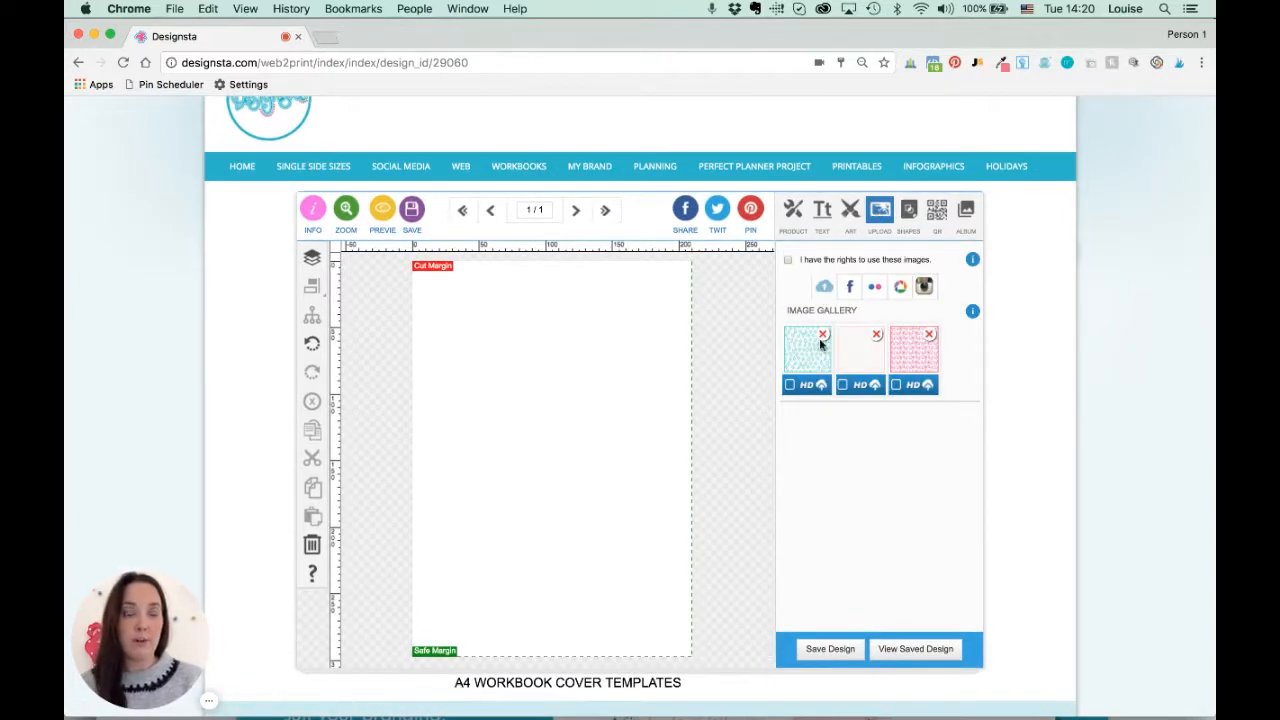
{"action": "left_click", "coordinate": [810, 354]}
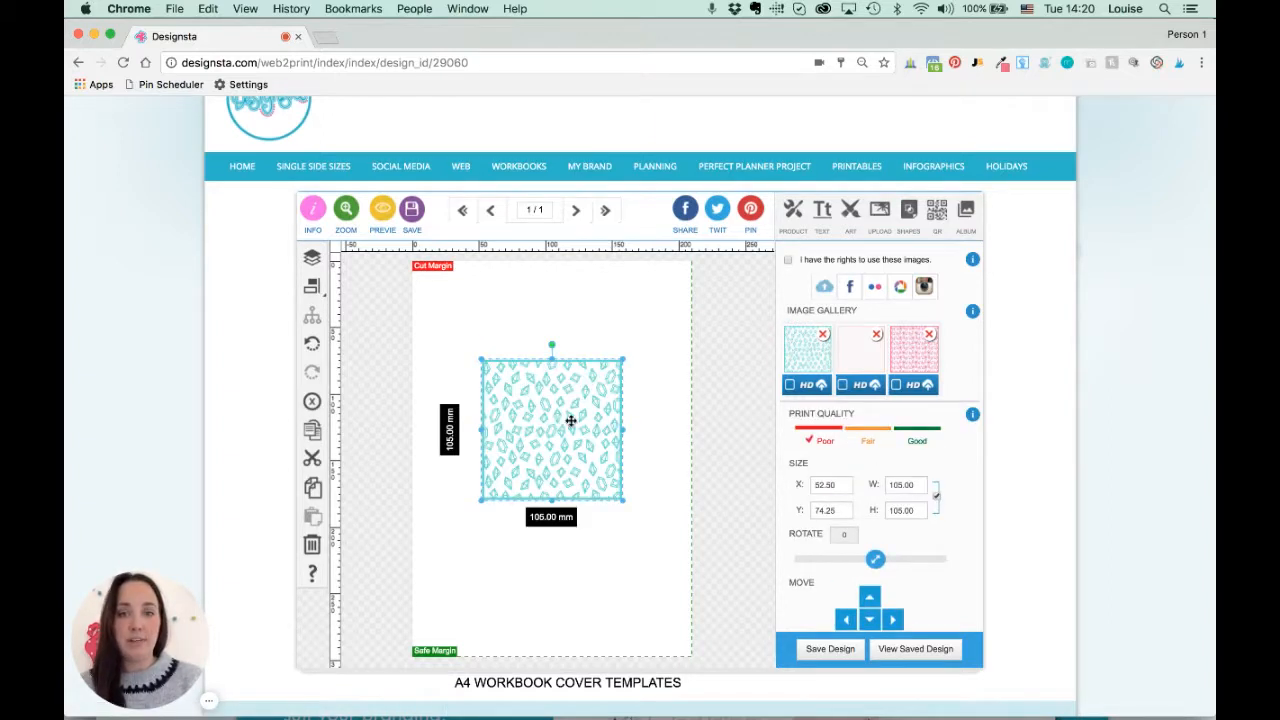
{"action": "left_click_drag", "start_coordinate": [622, 359], "coordinate": [700, 282]}
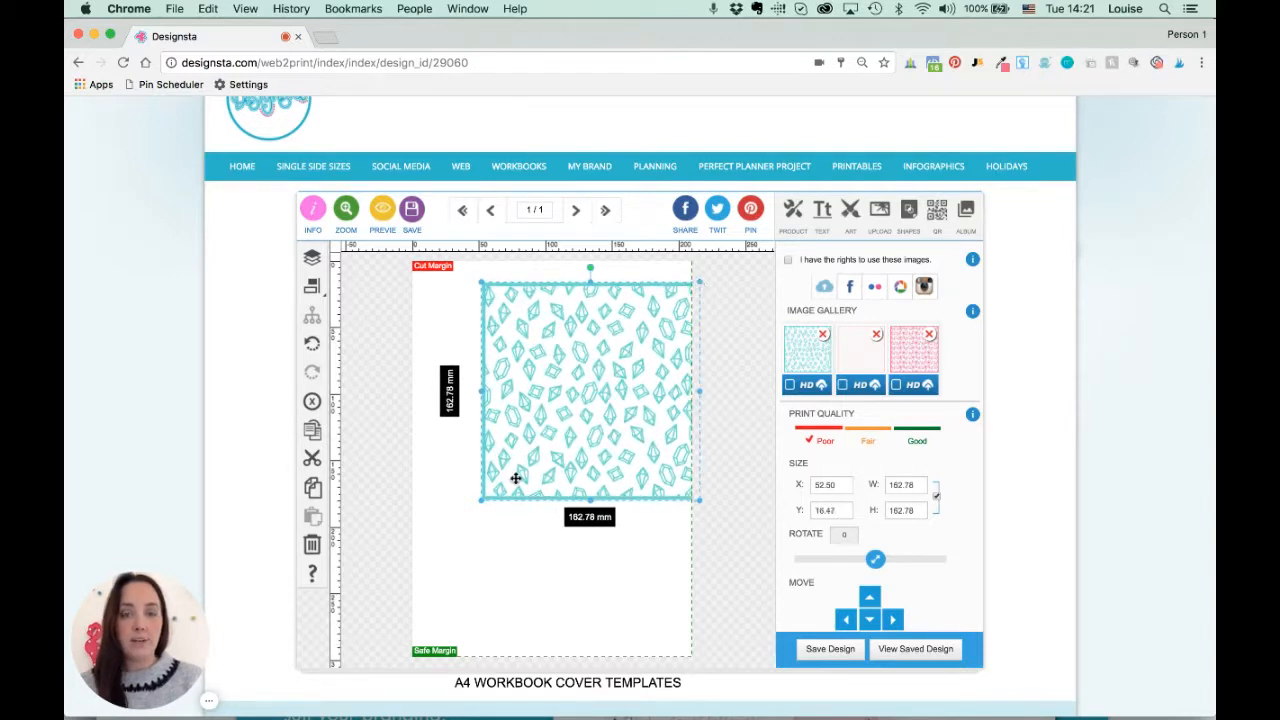
{"action": "left_click_drag", "start_coordinate": [481, 504], "coordinate": [405, 543]}
{"action": "left_click_drag", "start_coordinate": [541, 574], "coordinate": [540, 338]}
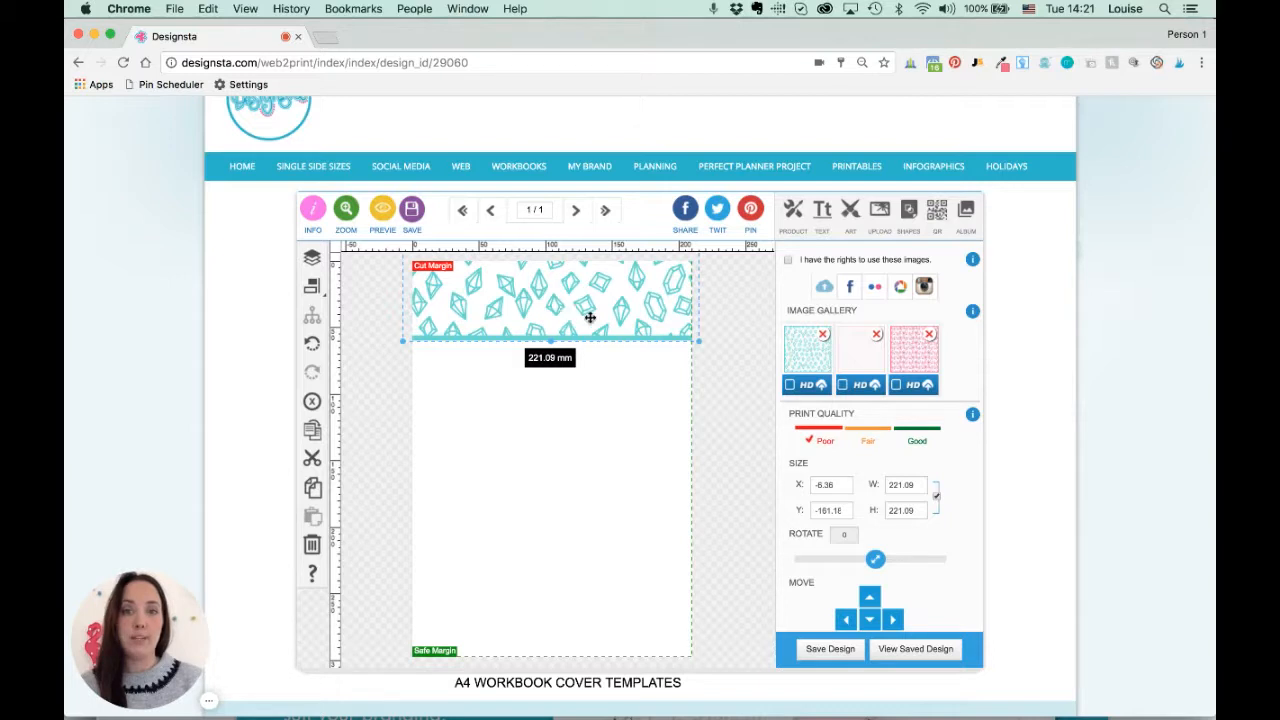
{"action": "left_click", "coordinate": [312, 286]}
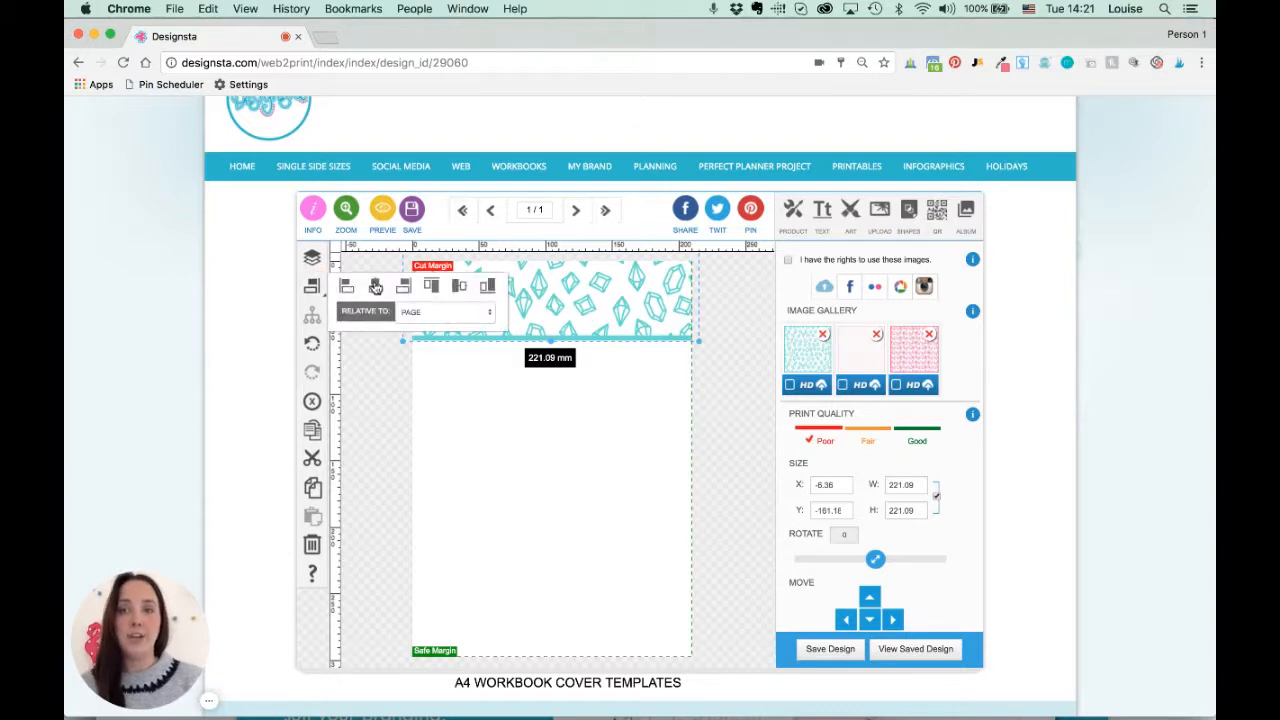
{"action": "left_click", "coordinate": [367, 392]}
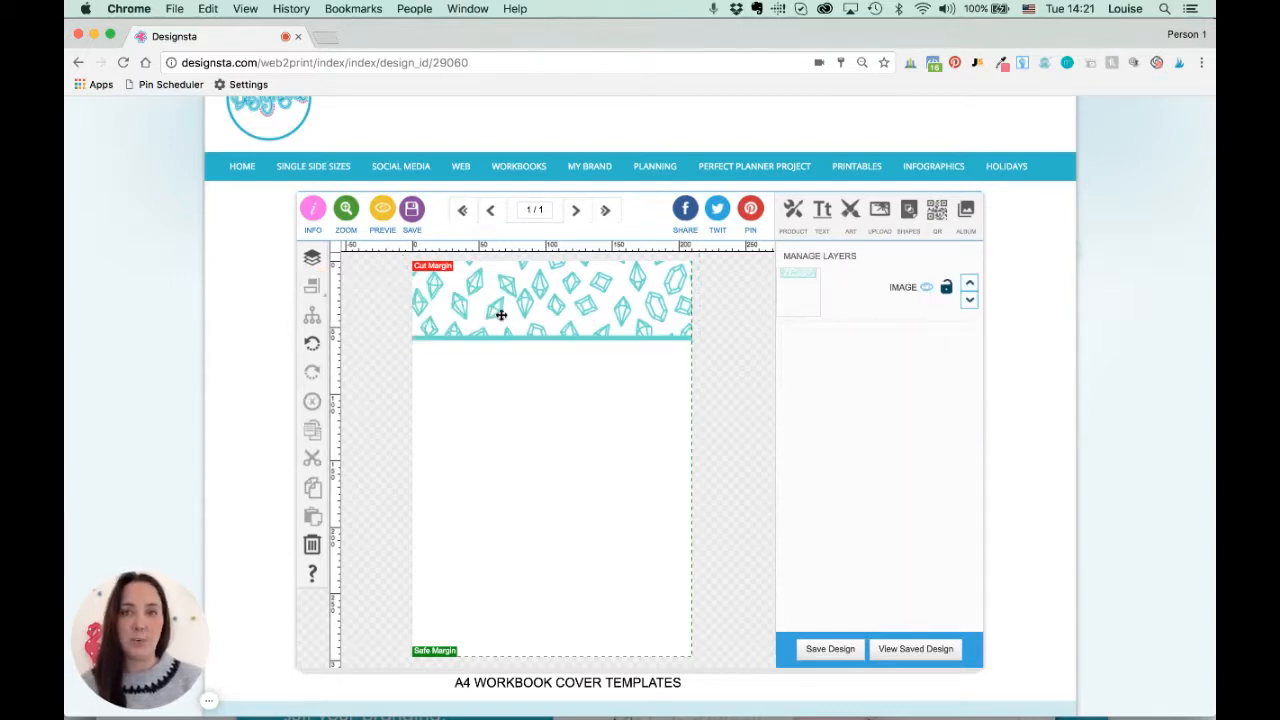
Duplicate the gem pattern band and position the copy centred along the page's bottom edge
{"action": "left_click", "coordinate": [533, 333]}
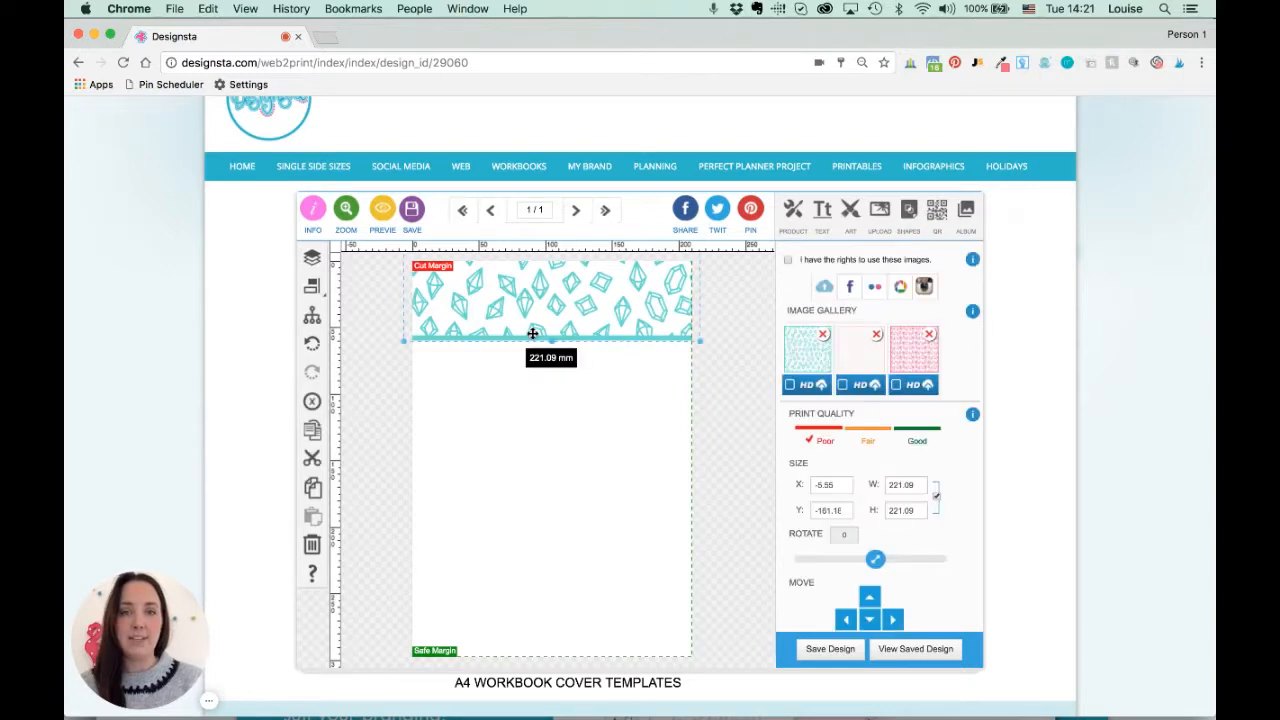
{"action": "left_click", "coordinate": [312, 430]}
{"action": "left_click_drag", "start_coordinate": [523, 347], "coordinate": [511, 563]}
{"action": "left_click_drag", "start_coordinate": [569, 477], "coordinate": [562, 676]}
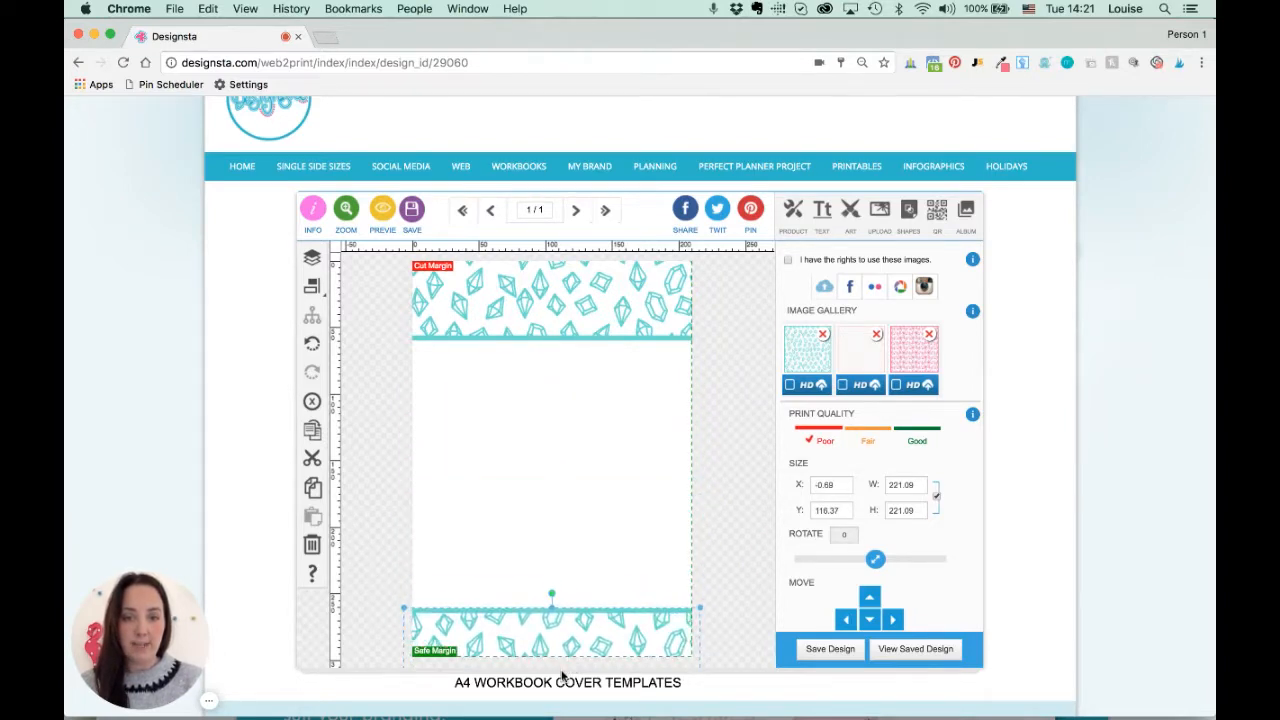
{"action": "left_click_drag", "start_coordinate": [562, 676], "coordinate": [571, 611]}
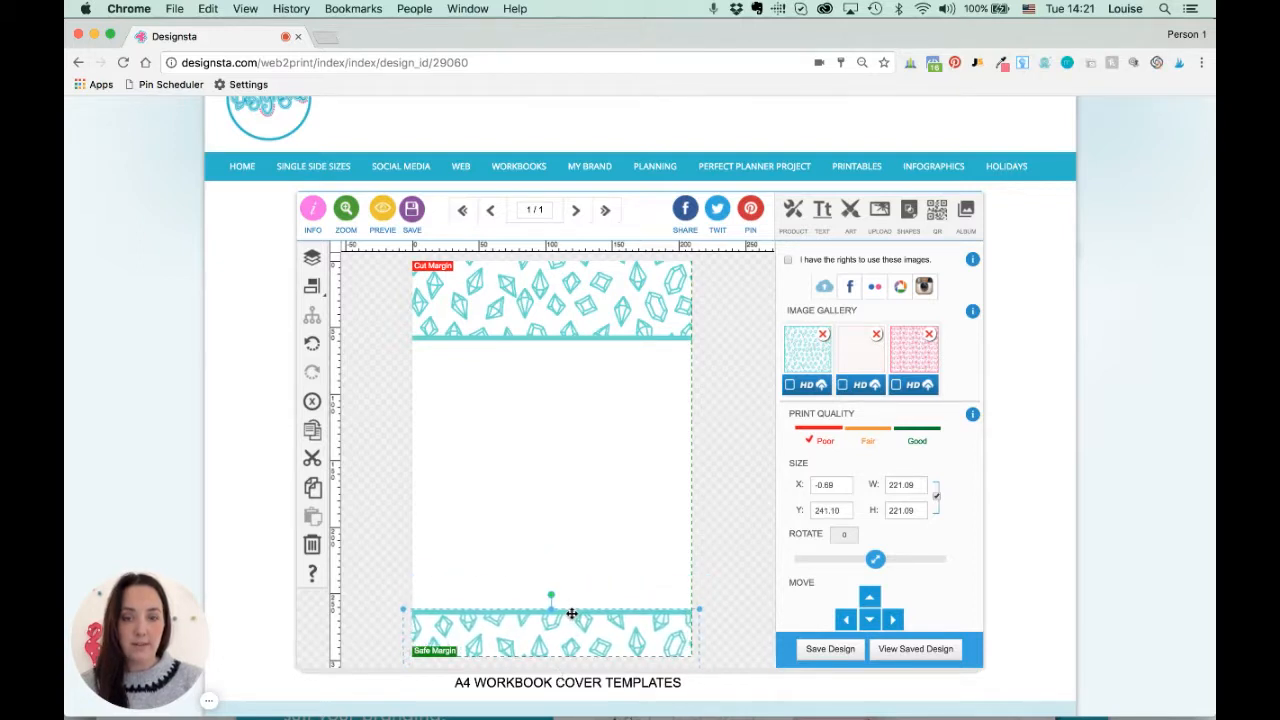
{"action": "left_click", "coordinate": [312, 286]}
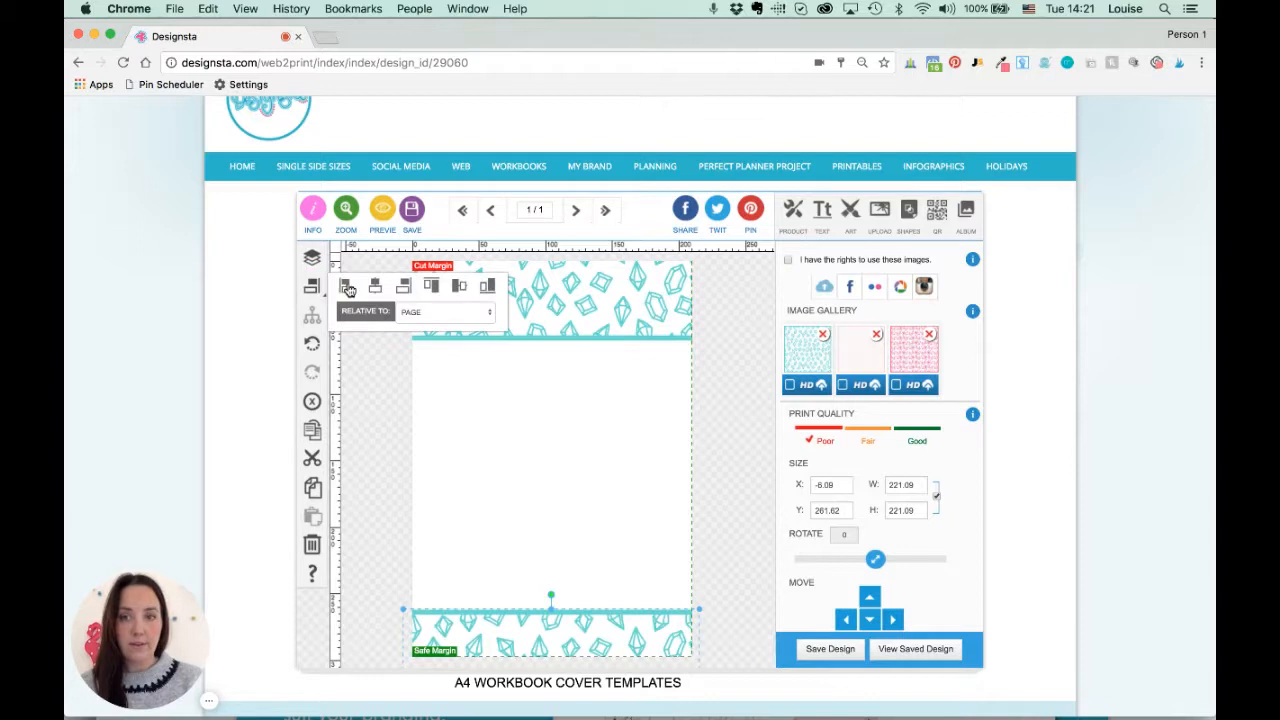
{"action": "left_click", "coordinate": [480, 429]}
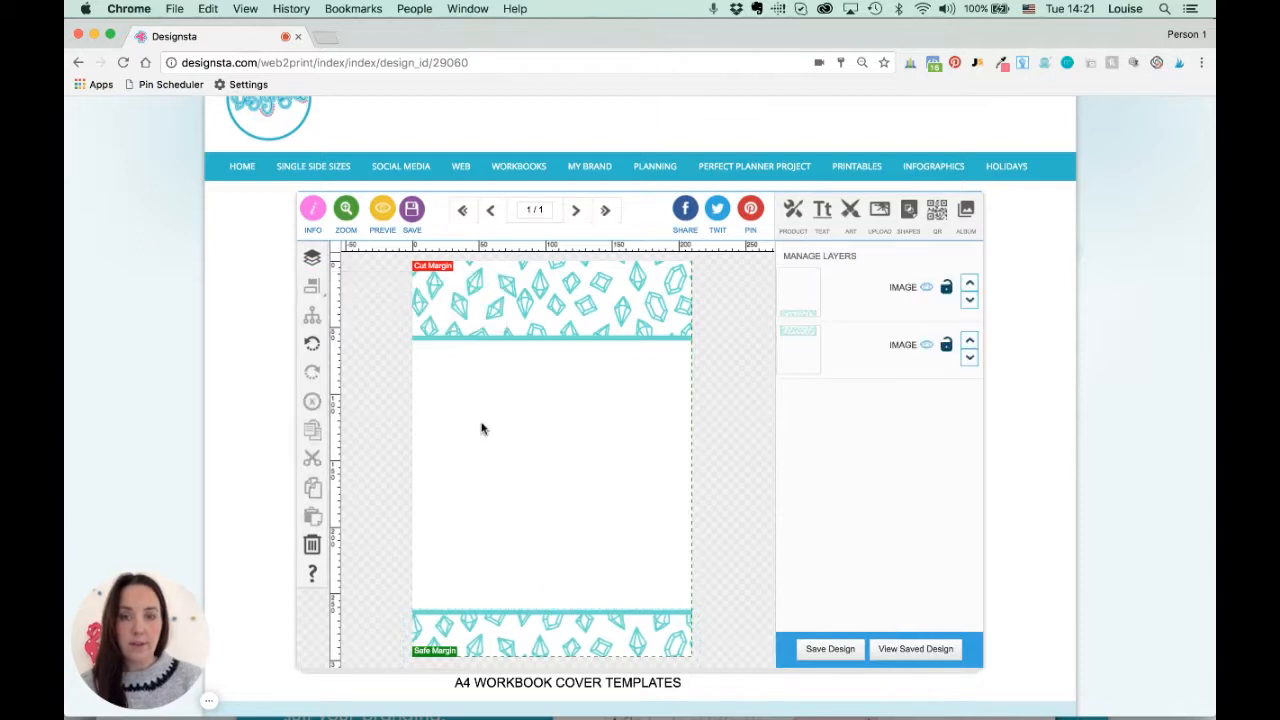
Draw a solid square about 161 mm wide between the two gem pattern bands
{"action": "left_click", "coordinate": [907, 216]}
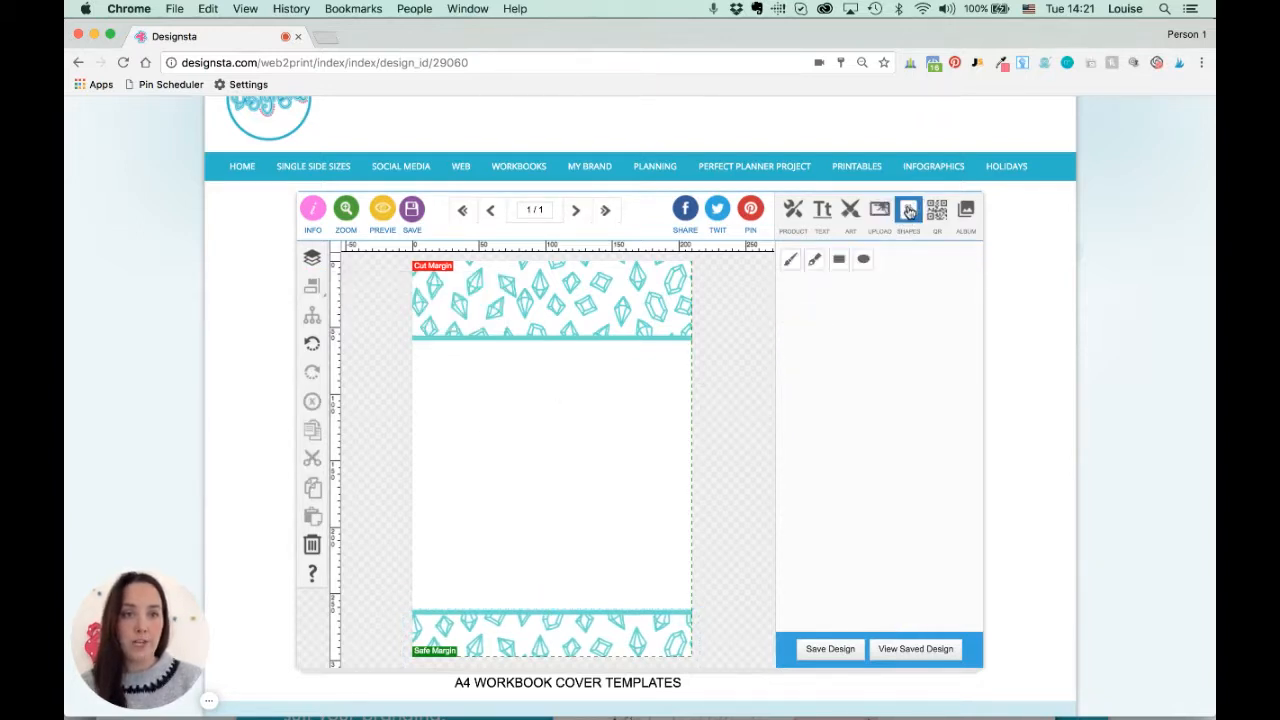
{"action": "left_click", "coordinate": [841, 261]}
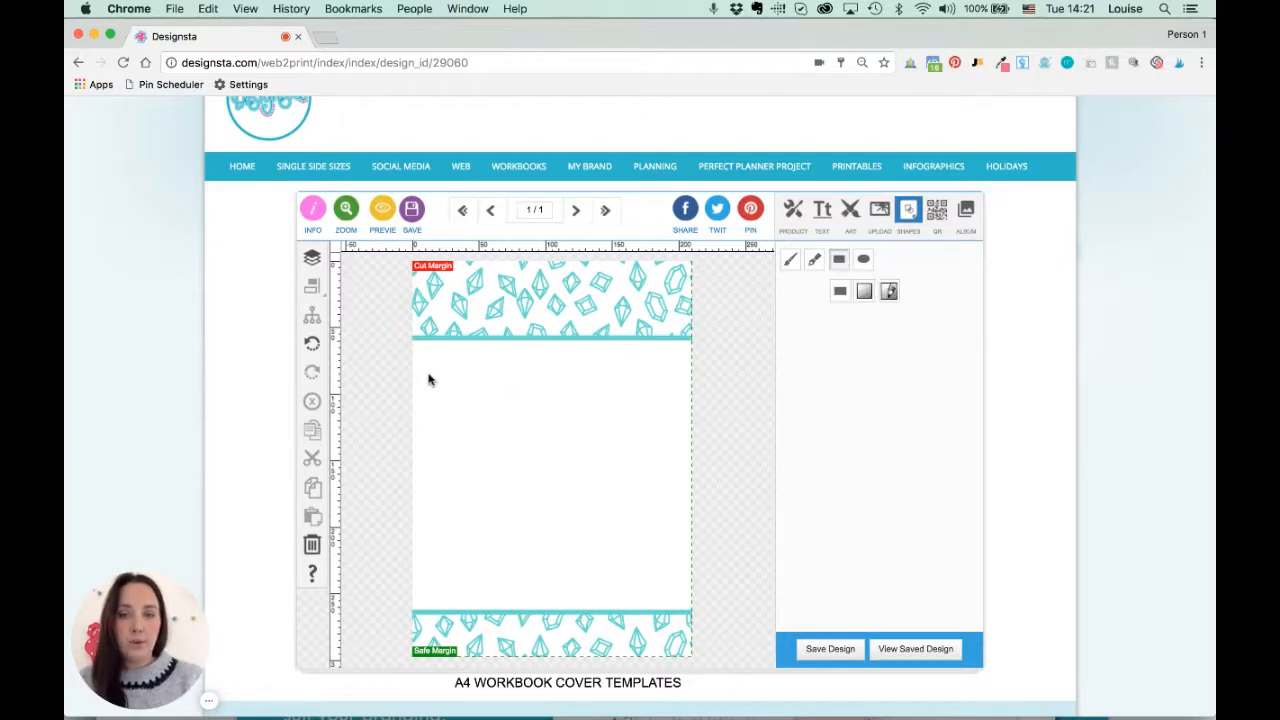
{"action": "left_click_drag", "start_coordinate": [439, 367], "coordinate": [655, 569]}
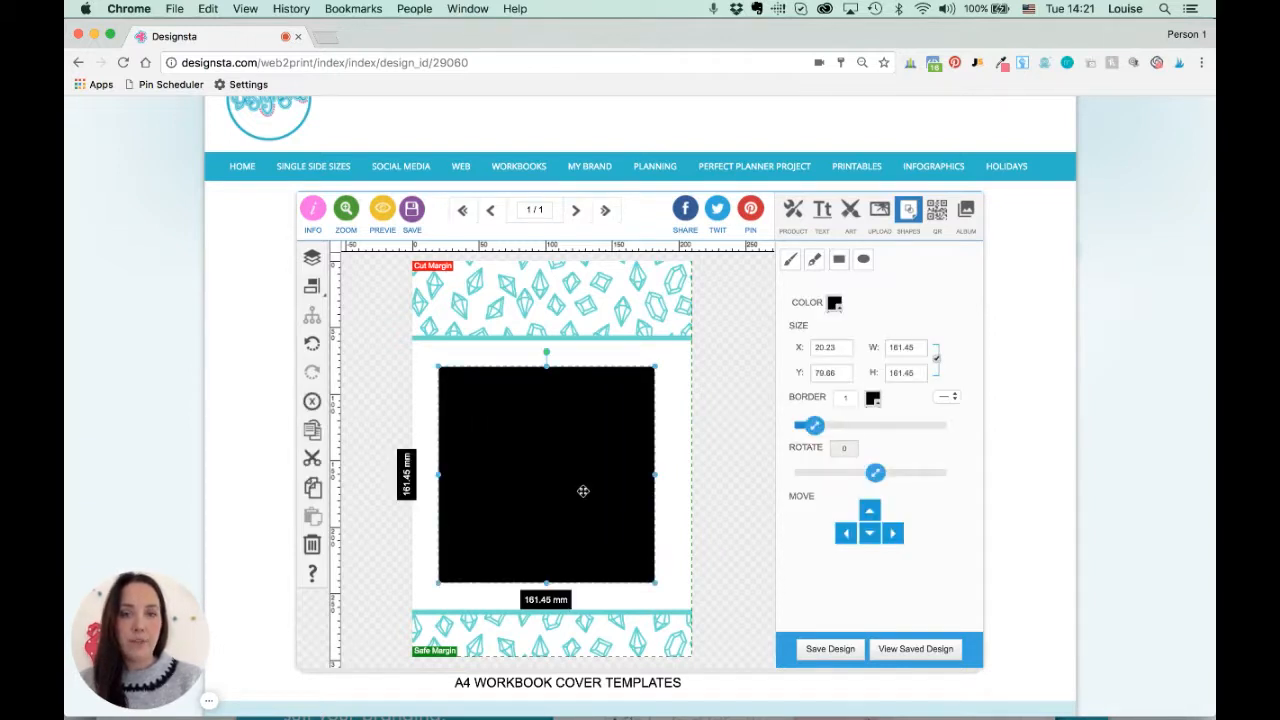
Centre the black square horizontally on the page and shift it up to a Y position of about 72 mm
{"action": "left_click", "coordinate": [312, 286]}
{"action": "left_click", "coordinate": [374, 289]}
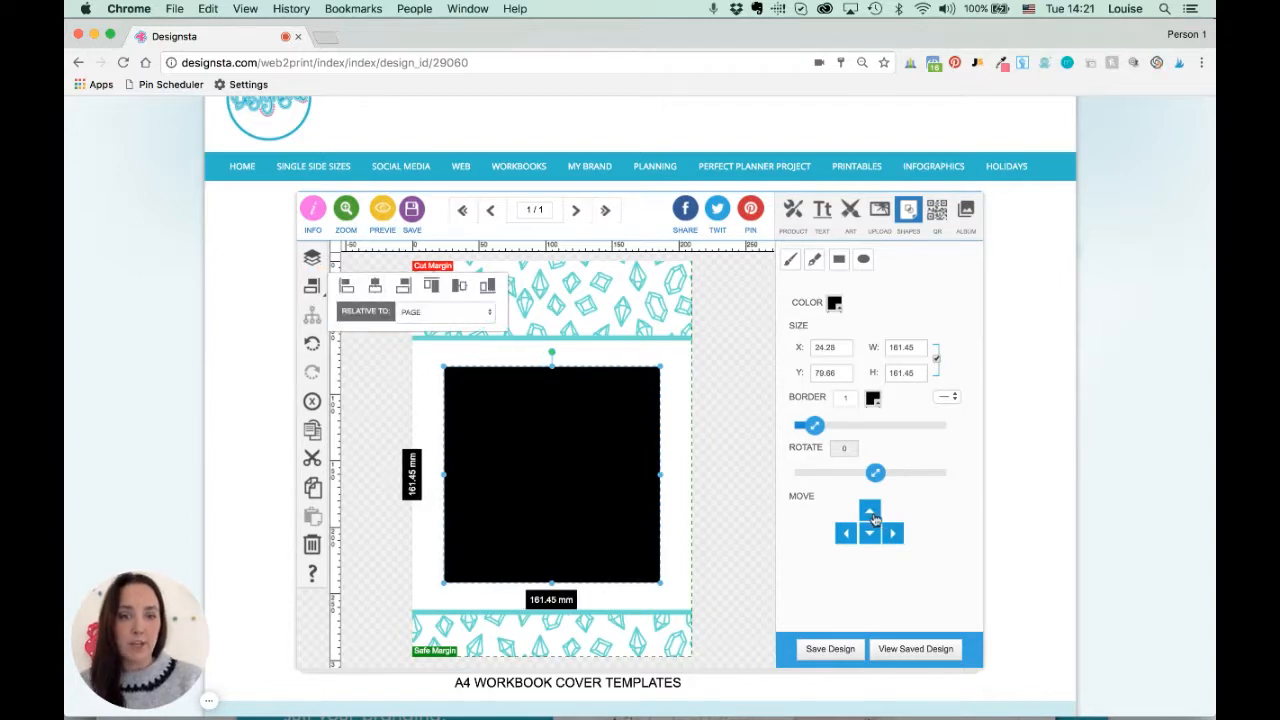
{"action": "left_click", "coordinate": [872, 515]}
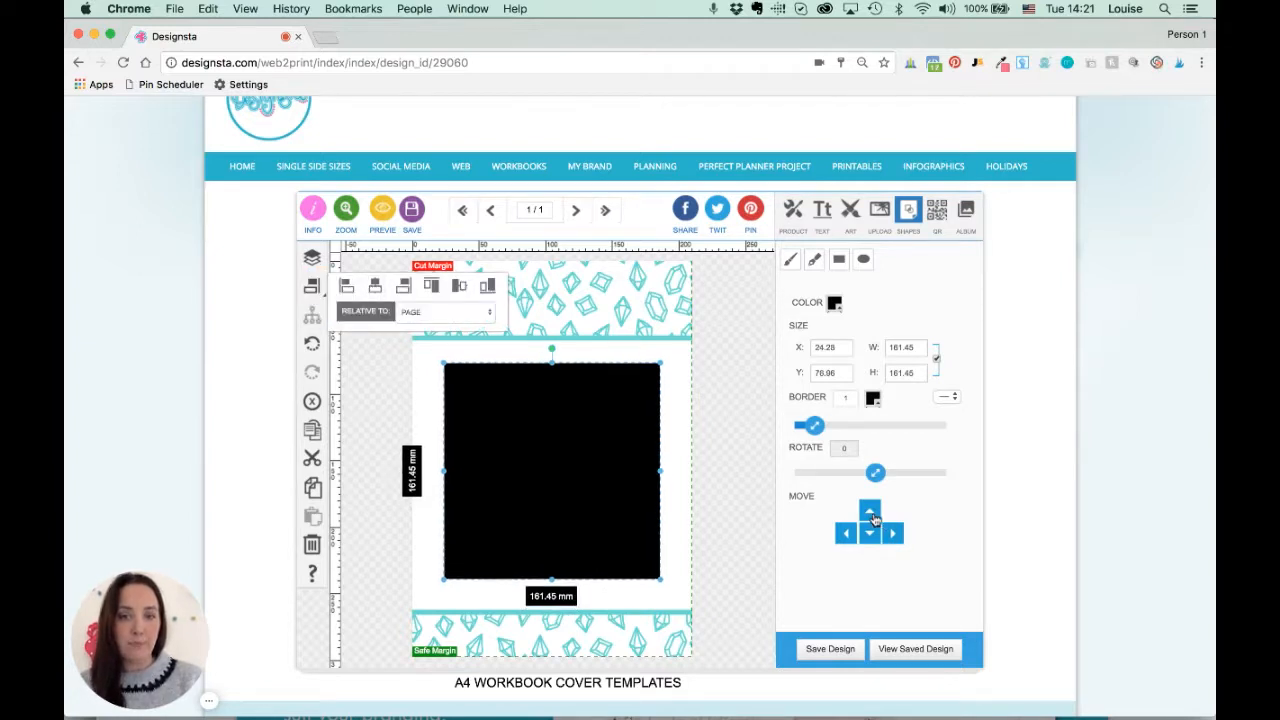
{"action": "left_click", "coordinate": [872, 515]}
{"action": "left_click_drag", "start_coordinate": [557, 455], "coordinate": [559, 462]}
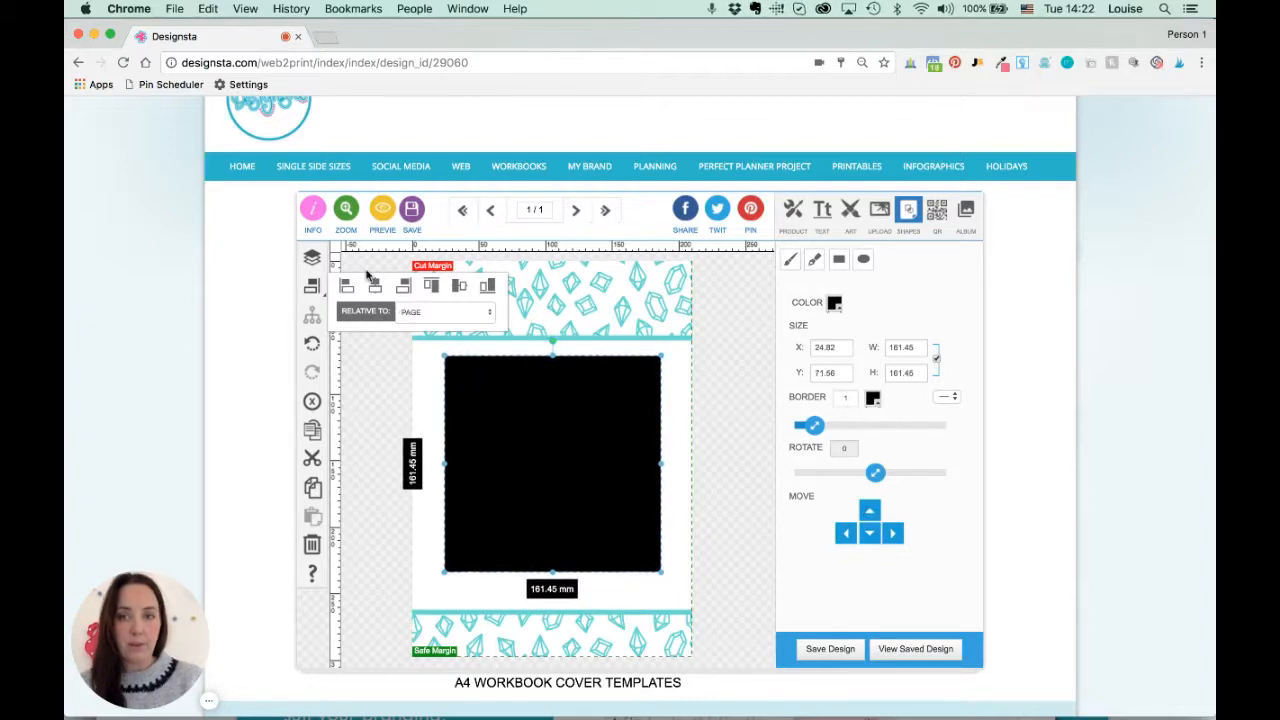
{"action": "left_click", "coordinate": [368, 370]}
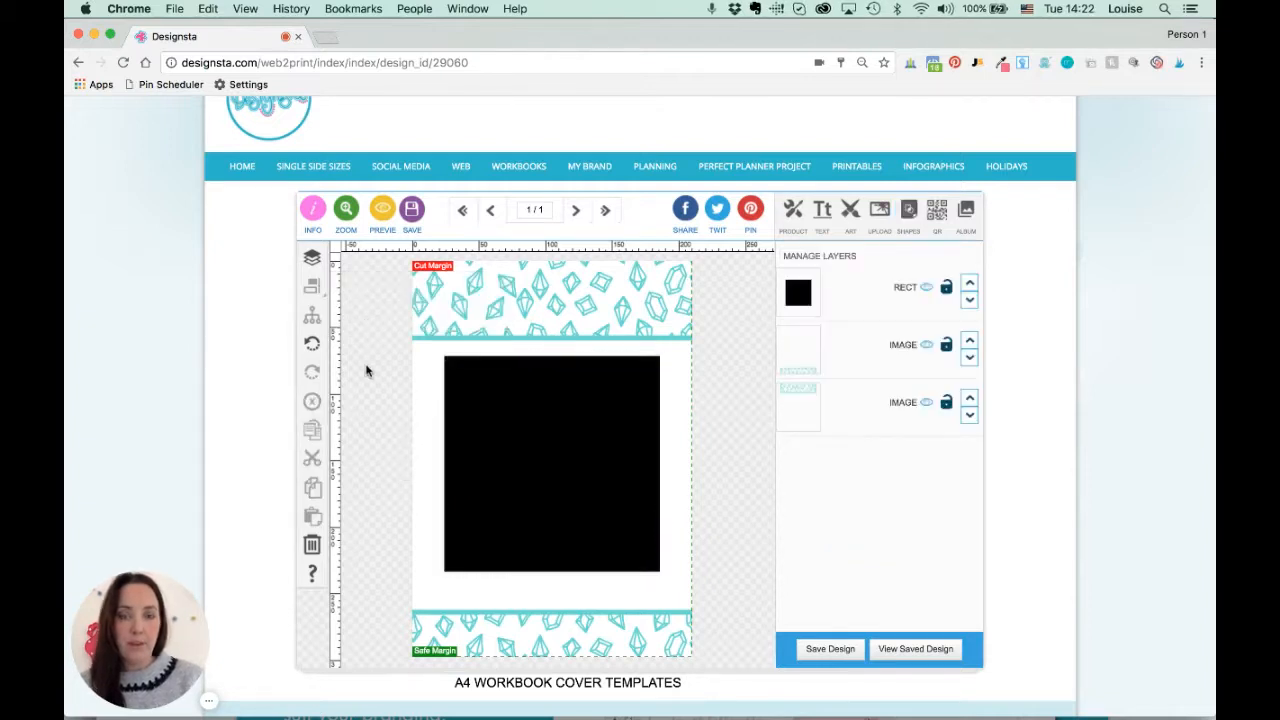
Remove the square's fill colour and set its border thickness to 9
{"action": "left_click", "coordinate": [568, 384]}
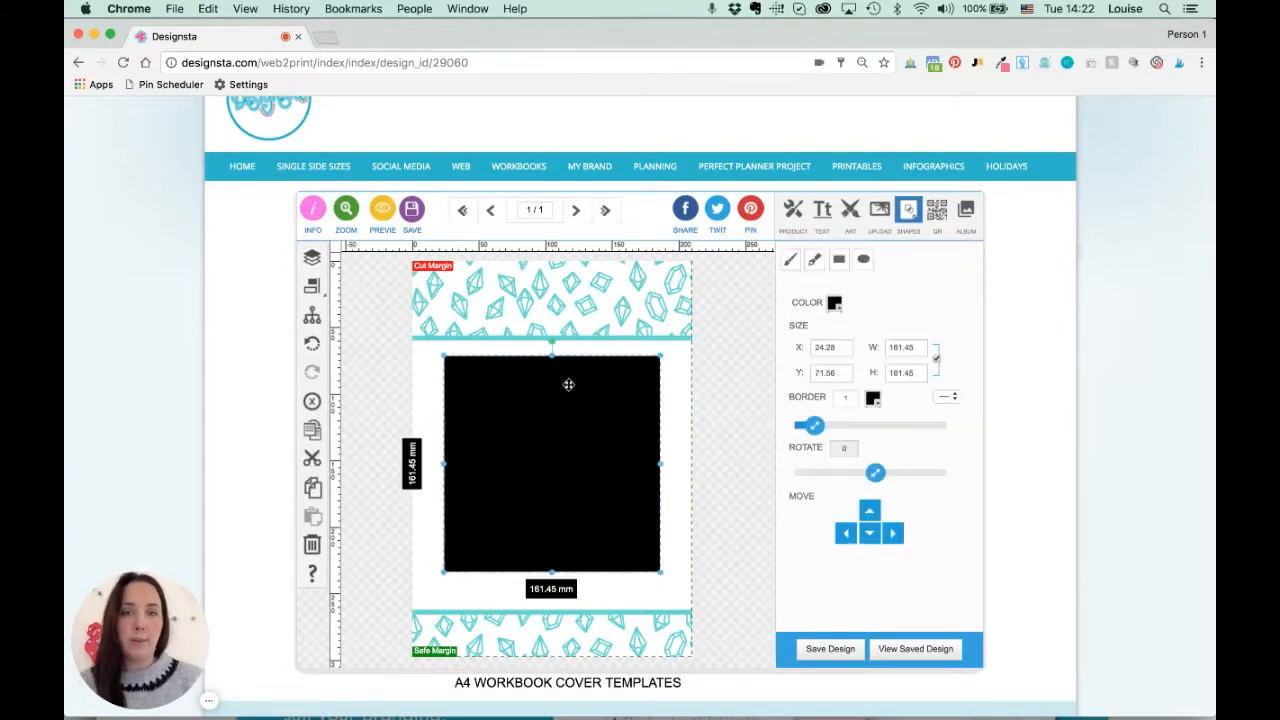
{"action": "left_click", "coordinate": [835, 304]}
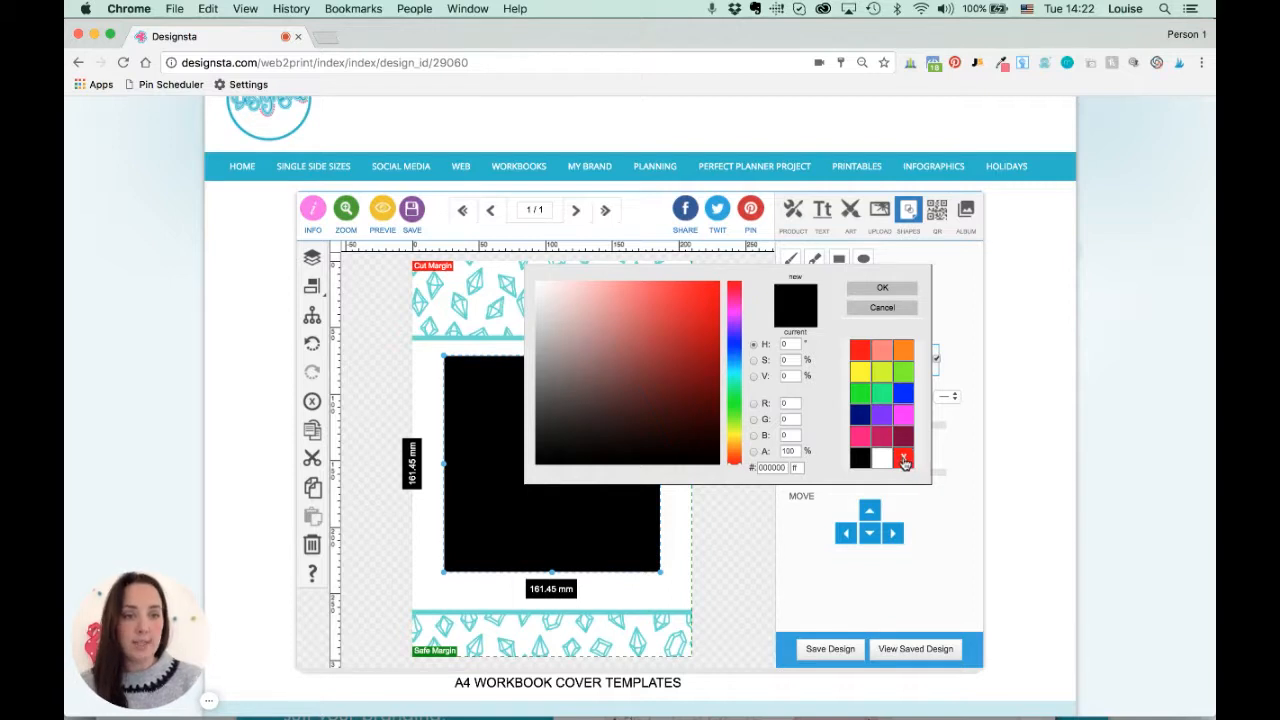
{"action": "left_click", "coordinate": [904, 460]}
{"action": "left_click", "coordinate": [882, 288]}
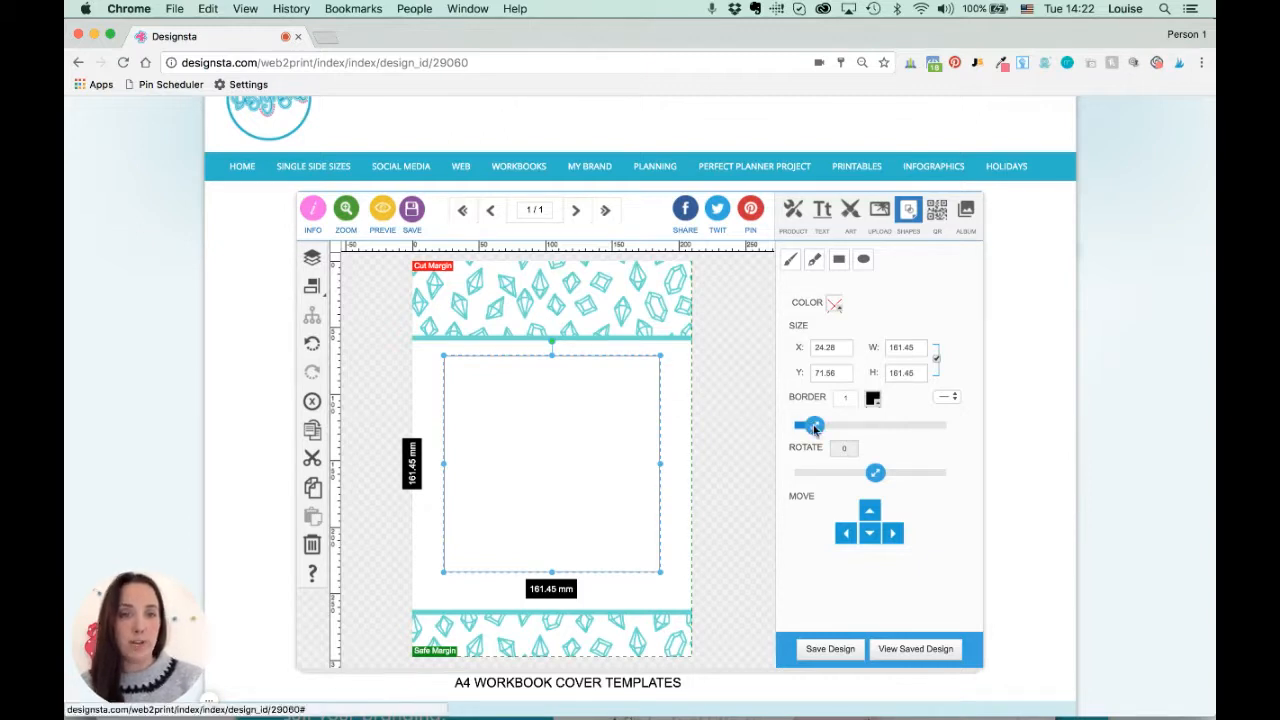
{"action": "left_click_drag", "start_coordinate": [814, 428], "coordinate": [936, 426]}
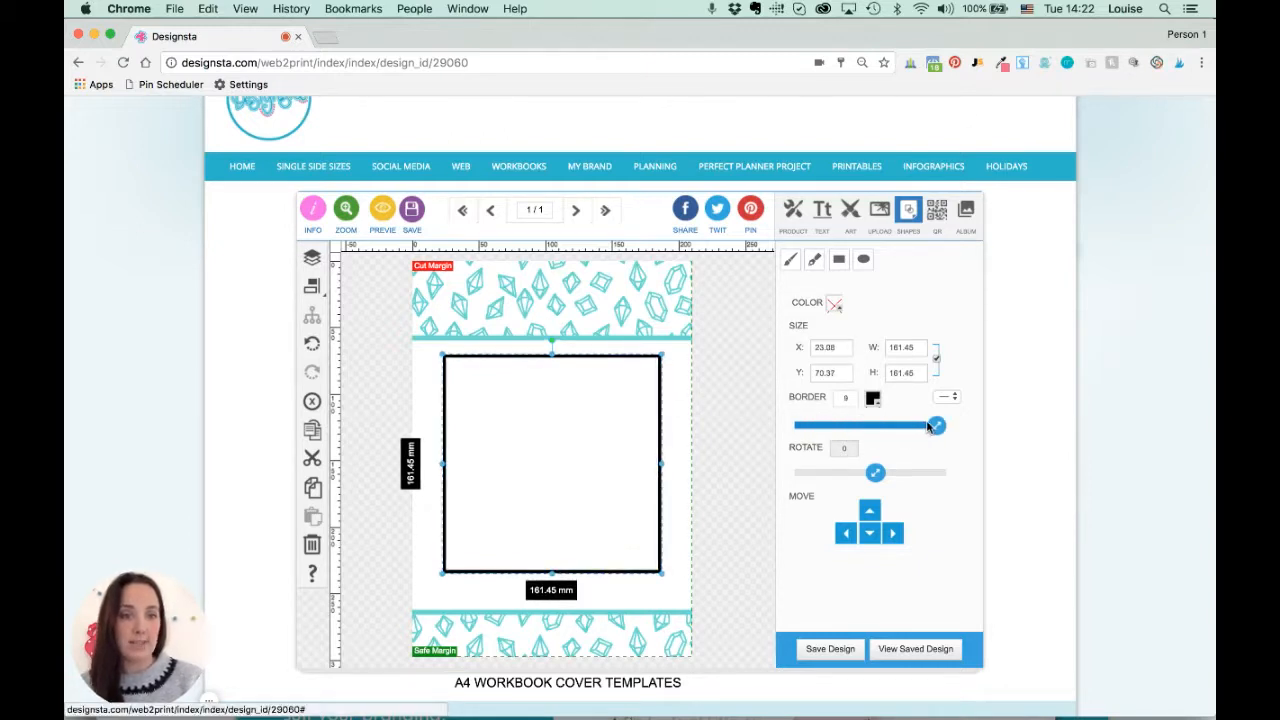
Set the square's border colour to hex 63b9c6
{"action": "left_click", "coordinate": [873, 400]}
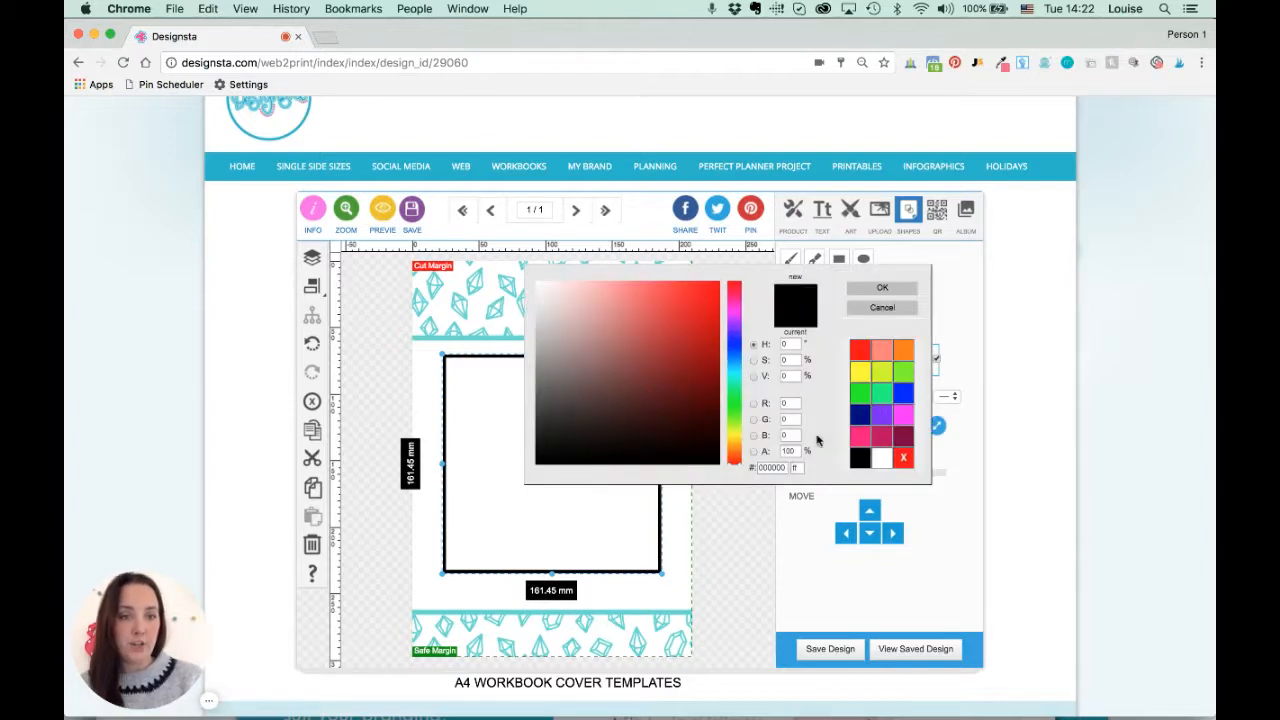
{"action": "double_click", "coordinate": [767, 467]}
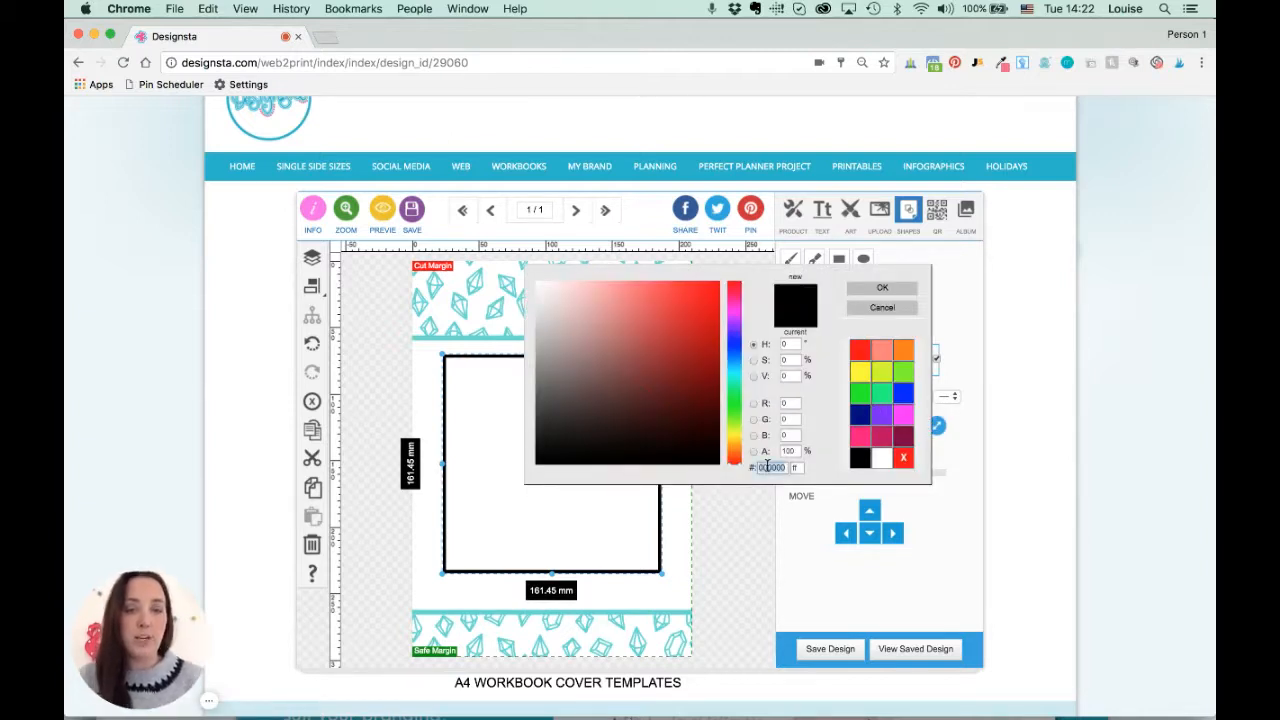
{"action": "type", "text": "6"}
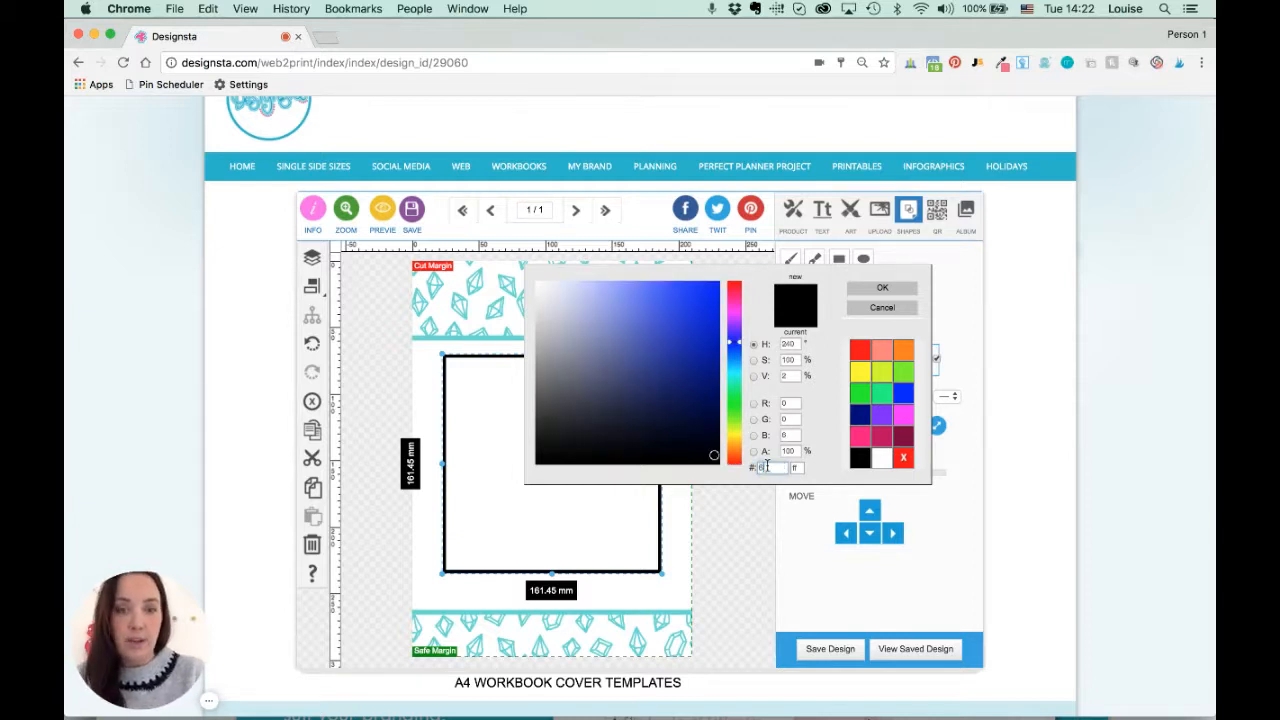
{"action": "type", "text": "3"}
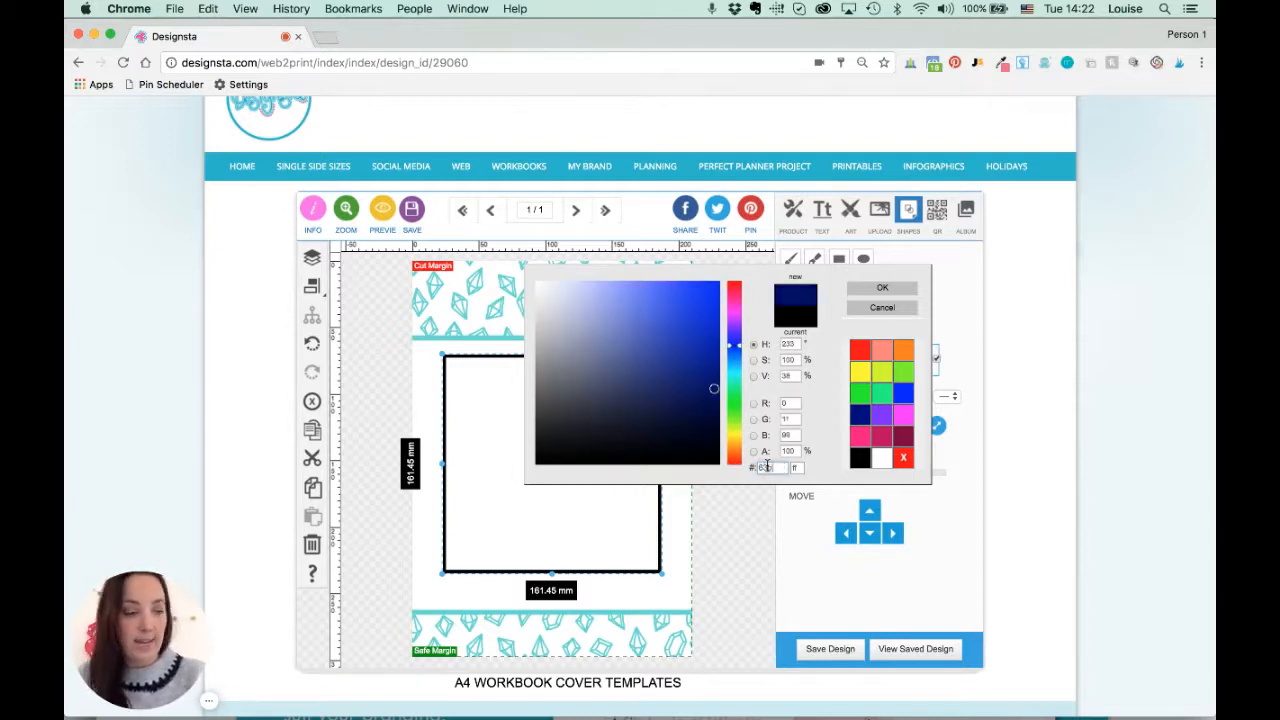
{"action": "type", "text": "b9c6"}
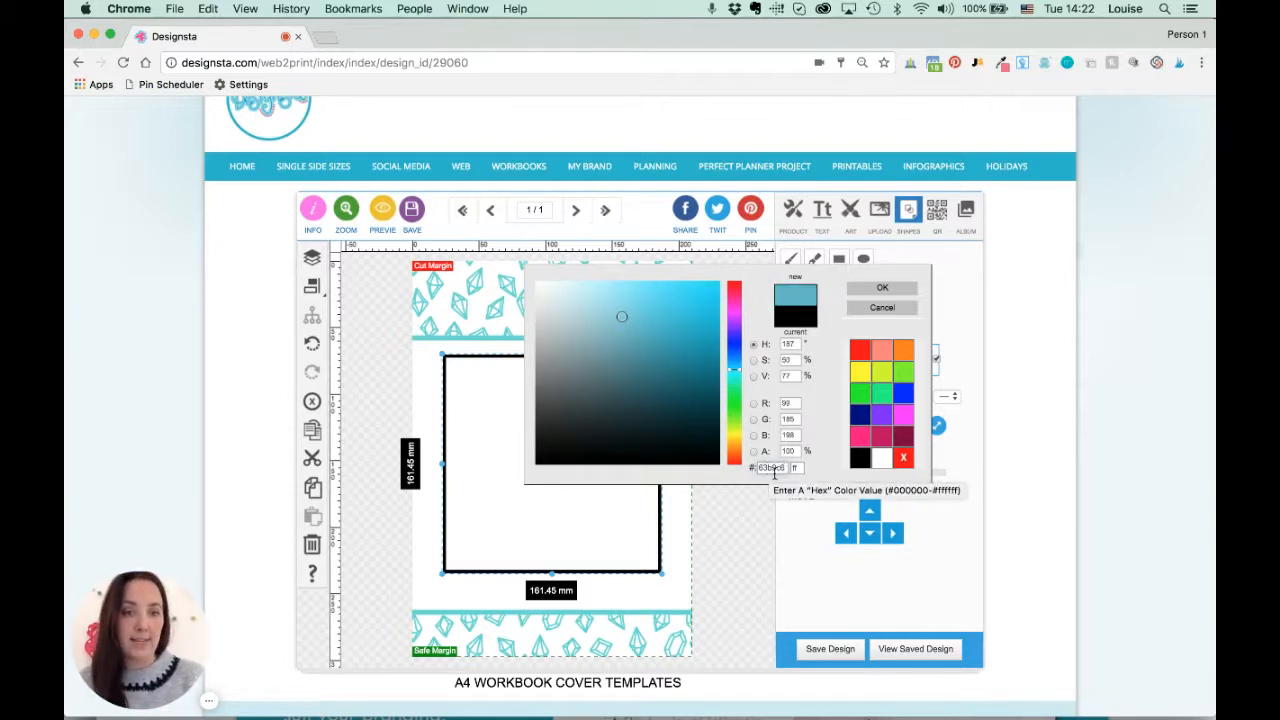
{"action": "left_click", "coordinate": [877, 290]}
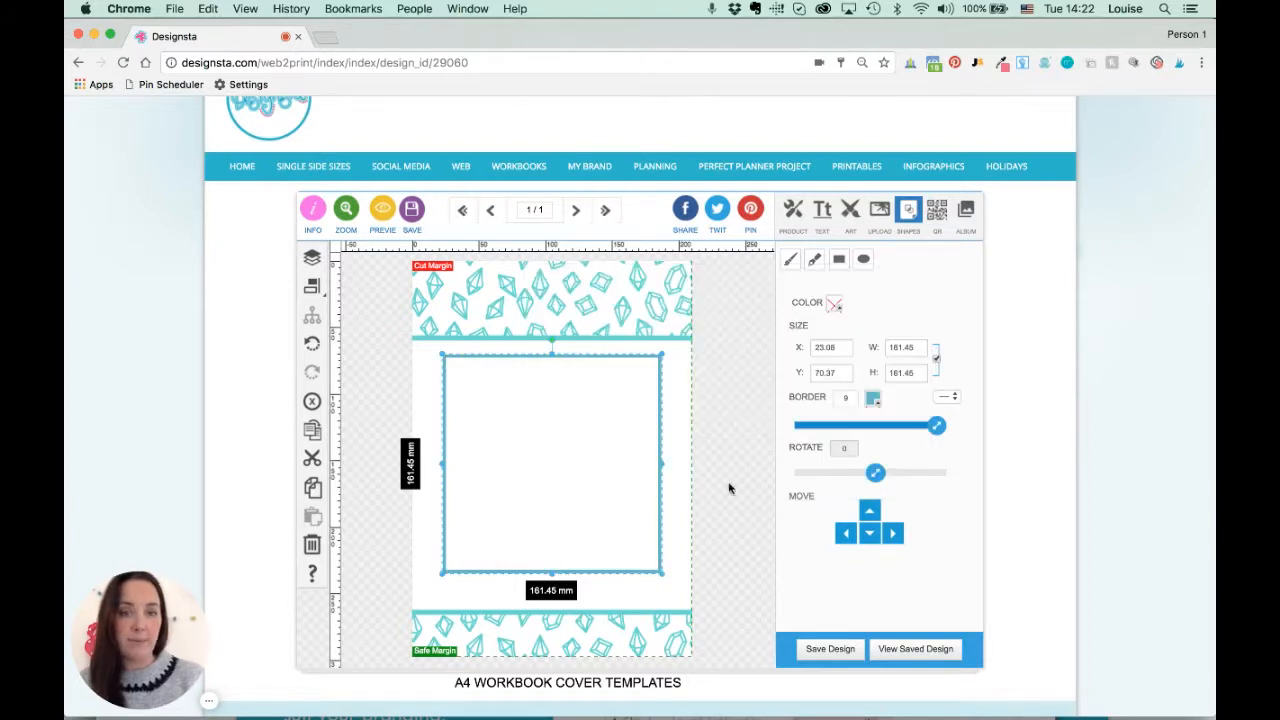
Draw a solid bar about 227 mm wide and 11 mm high across the page, between the outlined square and the lower band
{"action": "left_click", "coordinate": [747, 391]}
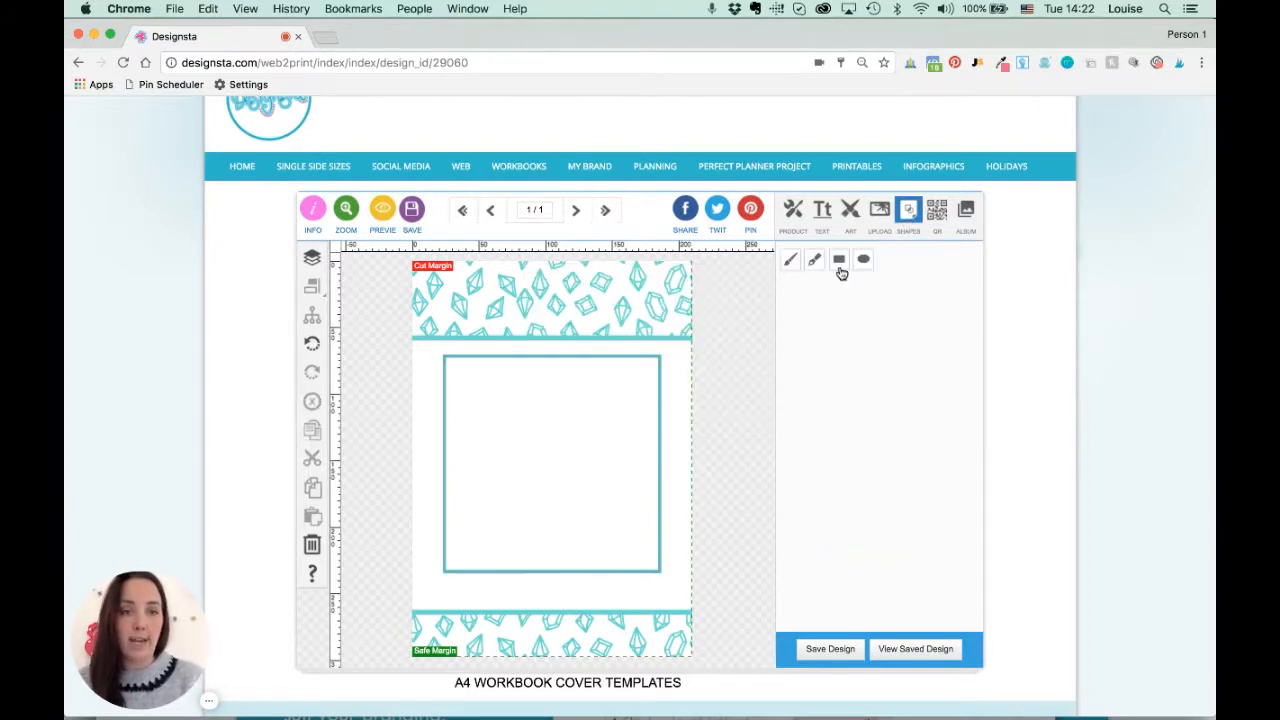
{"action": "left_click", "coordinate": [838, 261]}
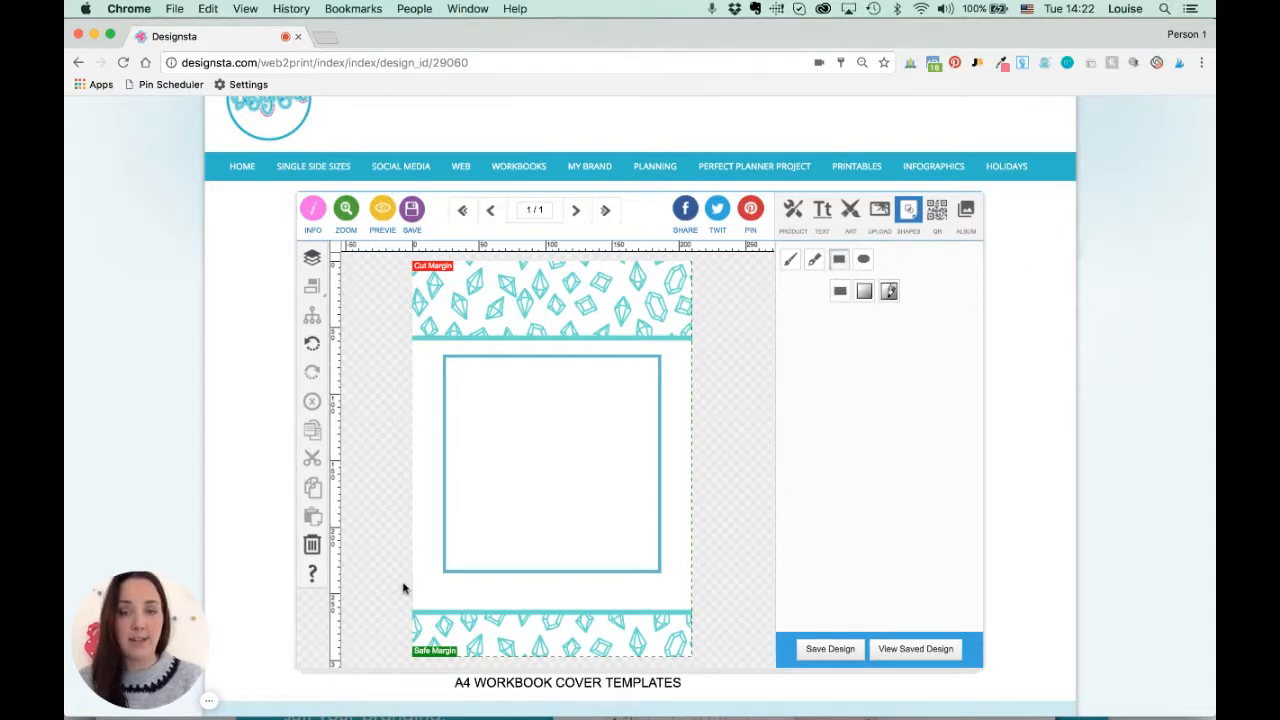
{"action": "mouse_move", "coordinate": [399, 585]}
{"action": "left_mouse_down"}
{"action": "mouse_move", "coordinate": [702, 598]}
{"action": "mouse_move", "coordinate": [674, 600]}
{"action": "left_mouse_up"}
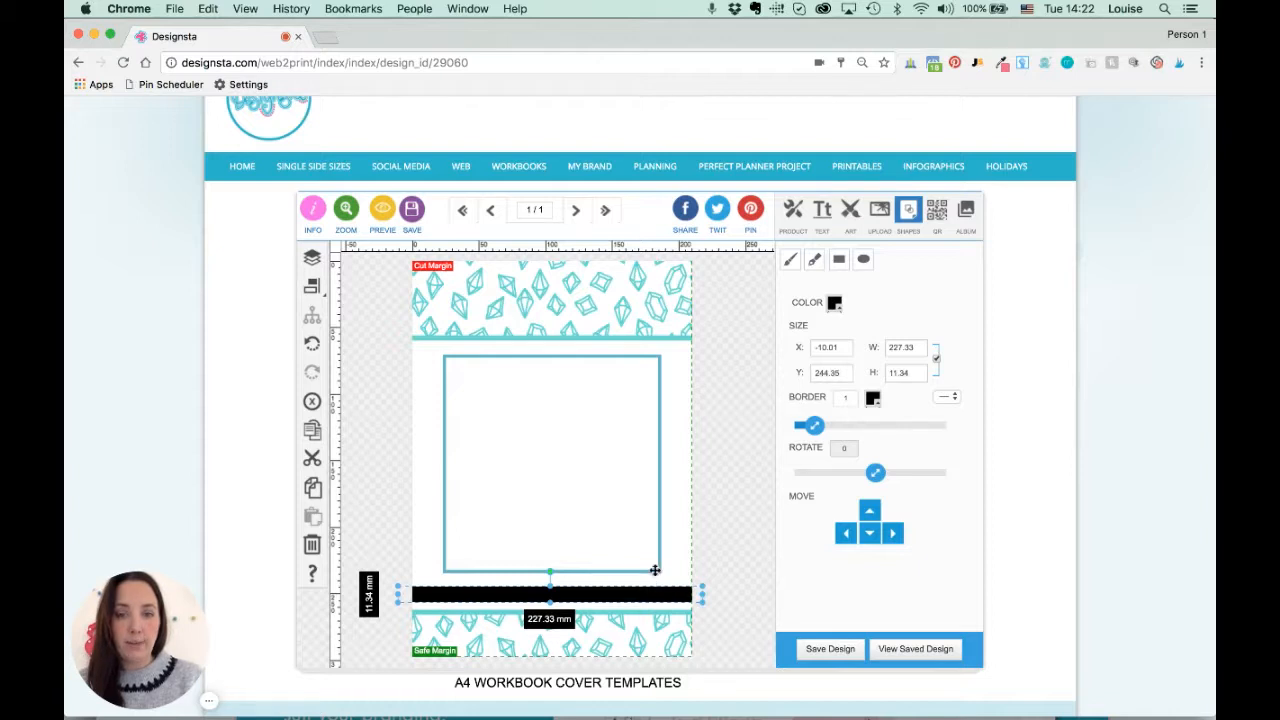
Unlock the outlined square's proportions and shorten it from its lower edge to about 152 mm high
{"action": "left_click", "coordinate": [656, 571]}
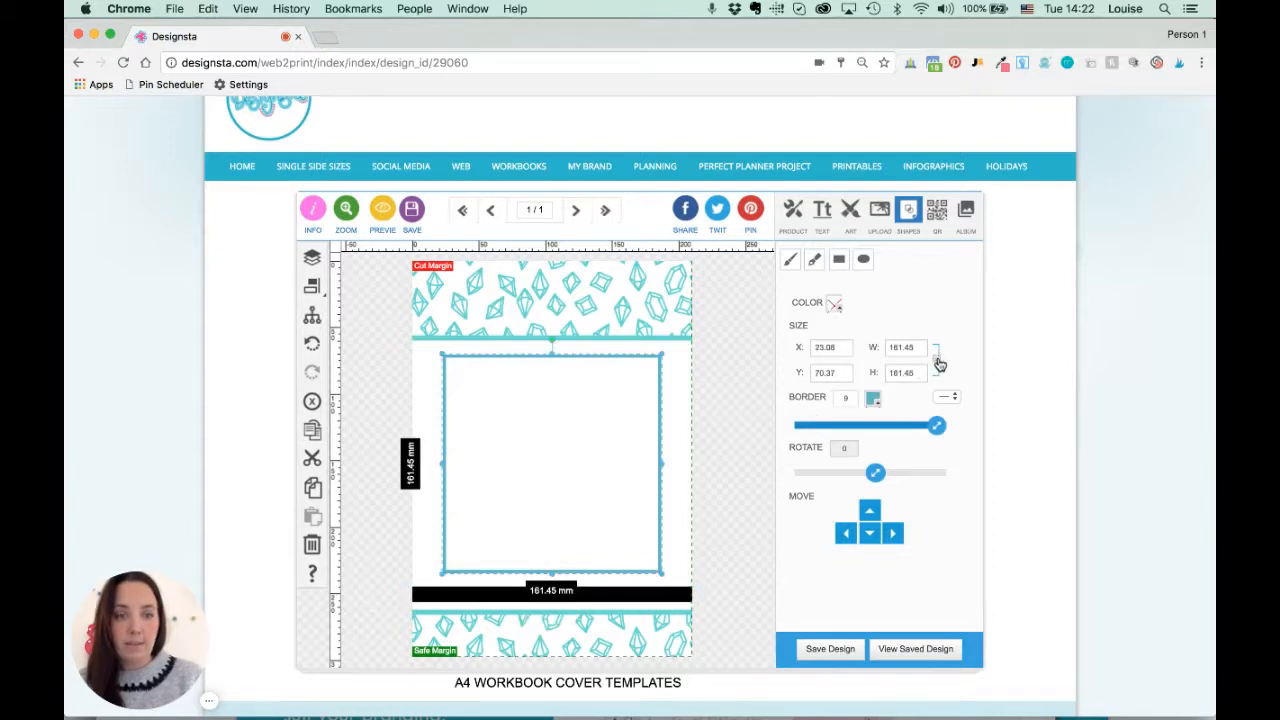
{"action": "left_click_drag", "start_coordinate": [552, 576], "coordinate": [555, 559]}
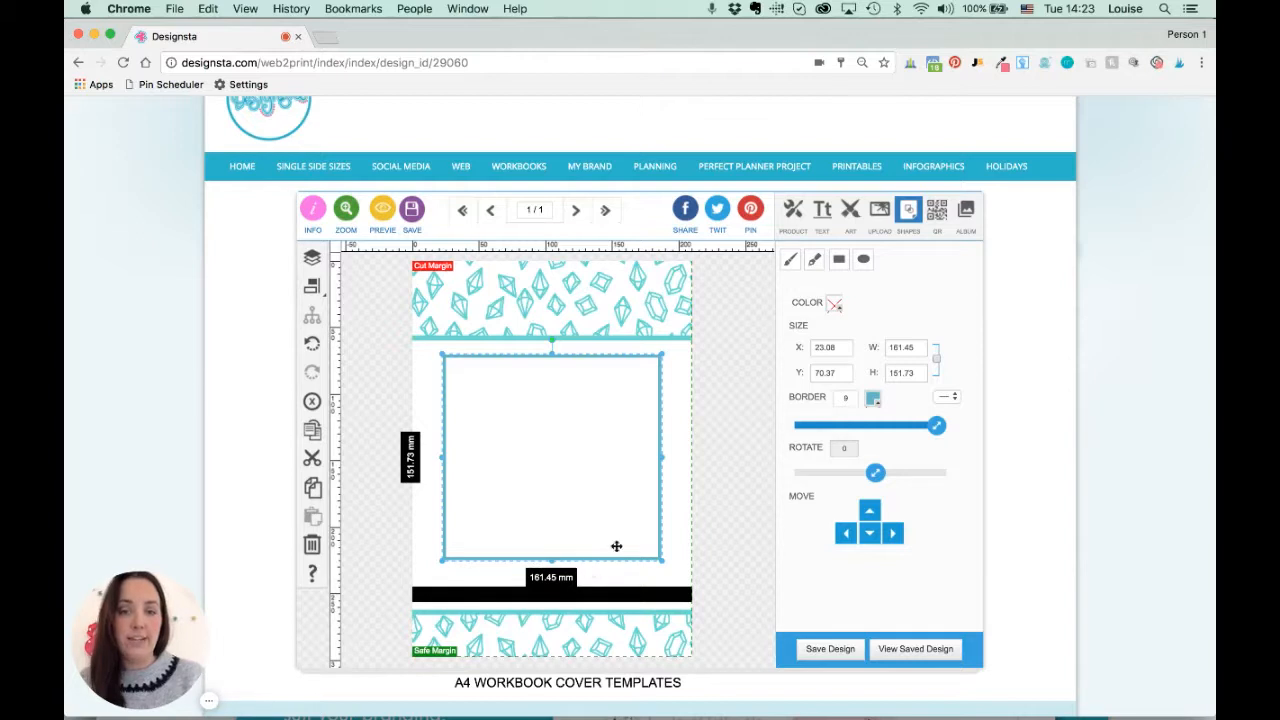
{"action": "left_click", "coordinate": [725, 497]}
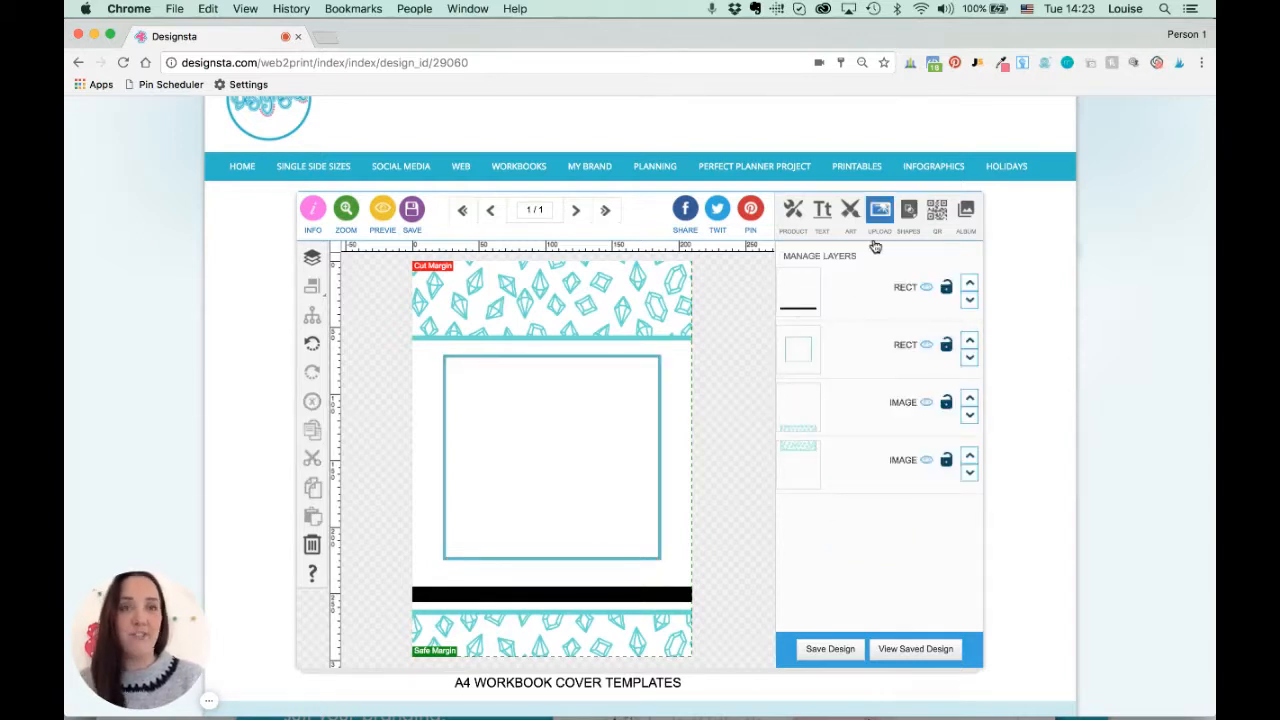
Show the SHAPES category of the art design elements
{"action": "left_click", "coordinate": [847, 214]}
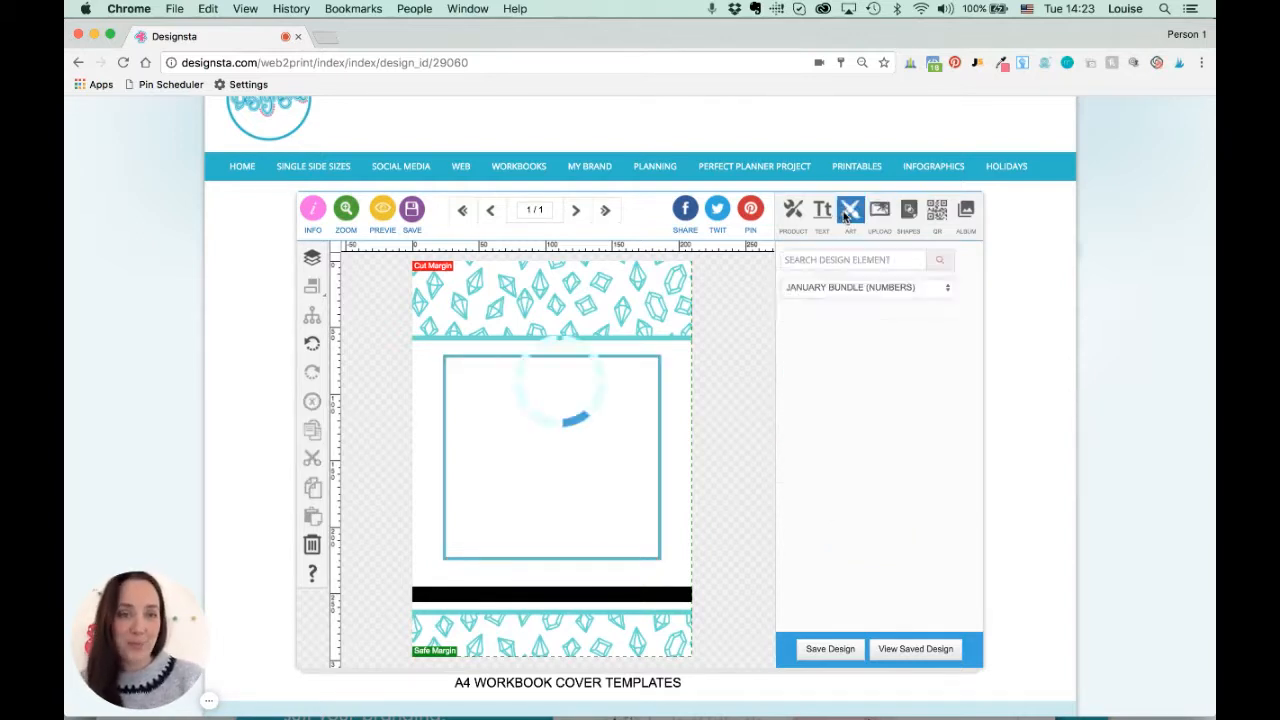
{"action": "left_click", "coordinate": [848, 288]}
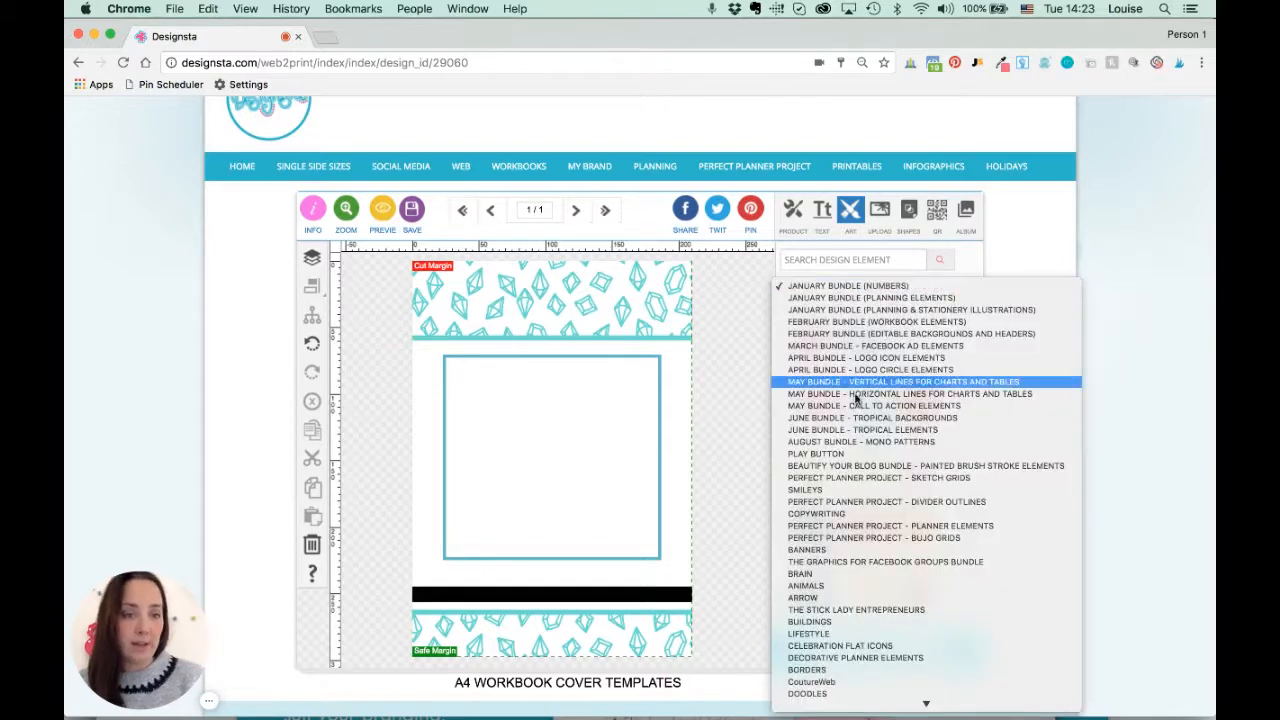
{"action": "scroll", "coordinate": [854, 405], "scroll_direction": "down", "scroll_amount": 5}
{"action": "scroll", "coordinate": [854, 407], "scroll_direction": "down", "scroll_amount": 5}
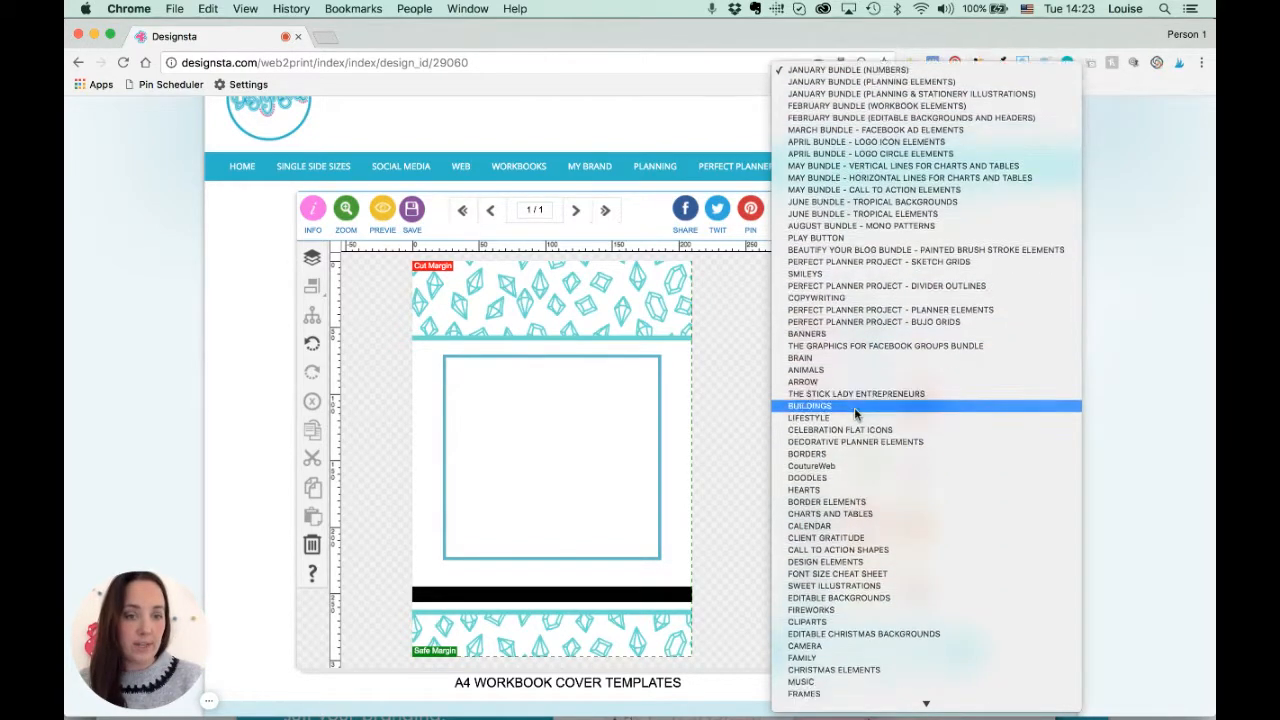
{"action": "scroll", "coordinate": [854, 407], "scroll_direction": "down", "scroll_amount": 5}
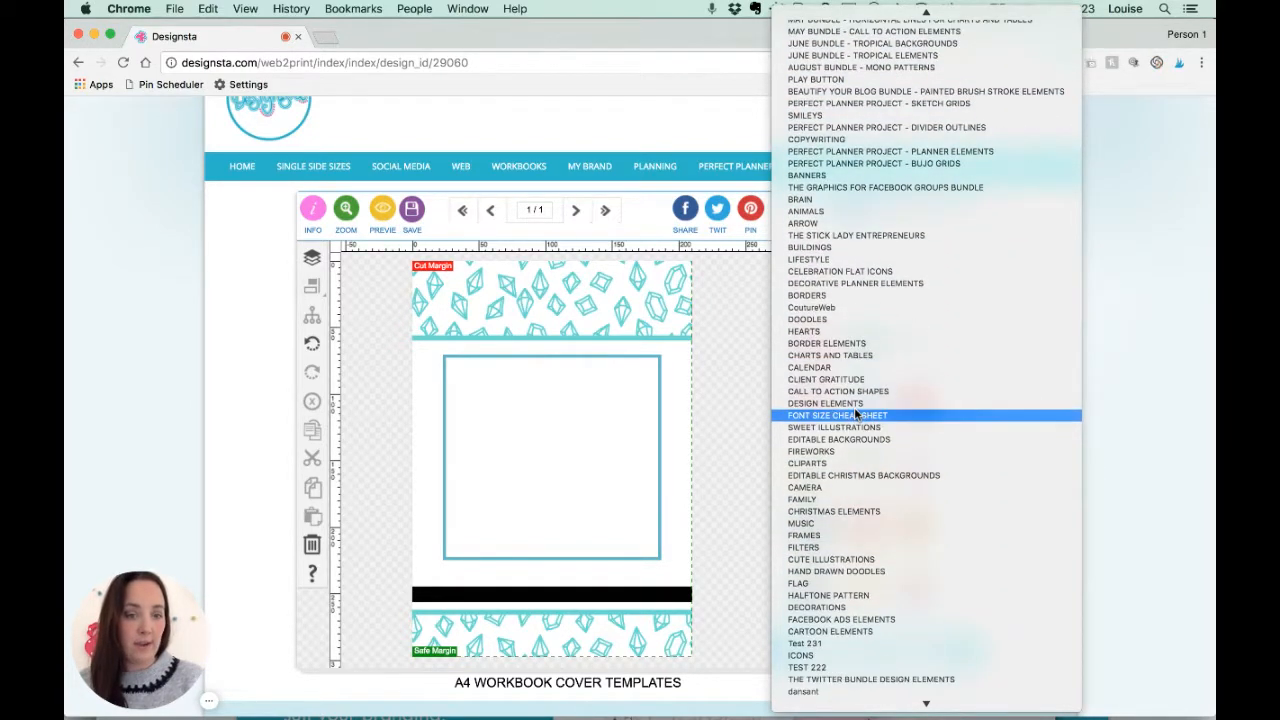
{"action": "scroll", "coordinate": [854, 407], "scroll_direction": "down", "scroll_amount": 3}
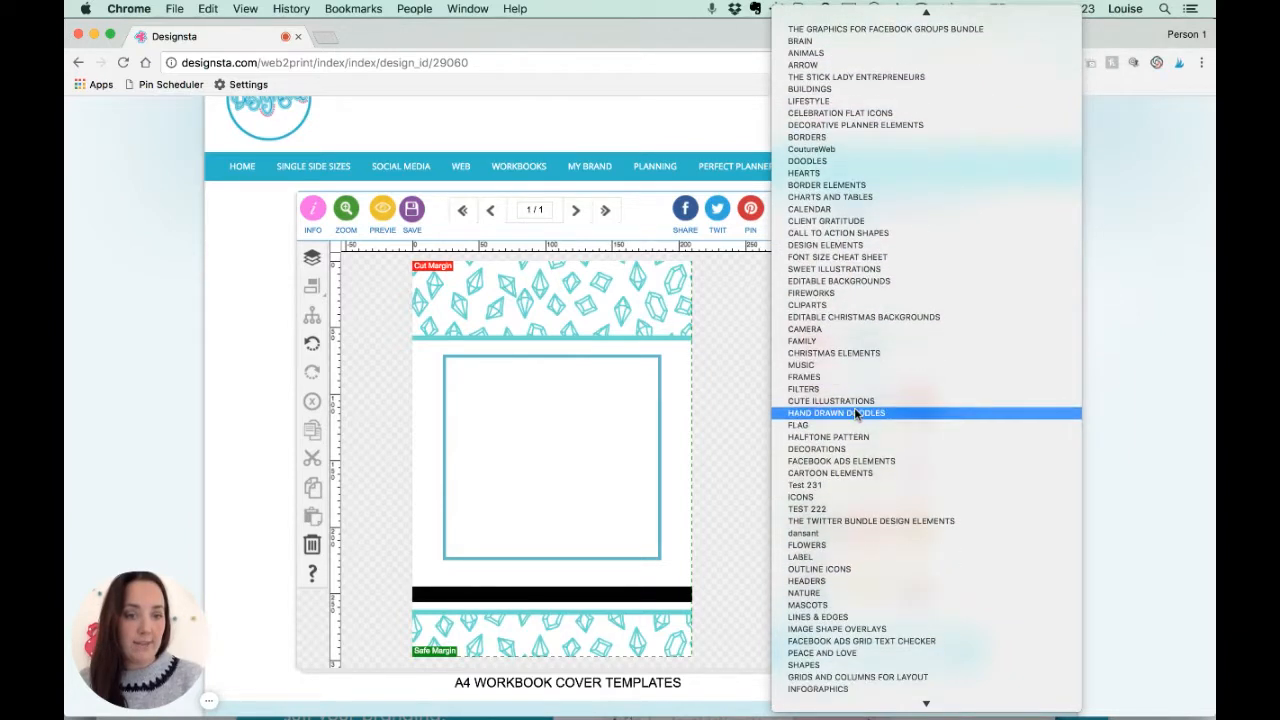
{"action": "left_click", "coordinate": [826, 667]}
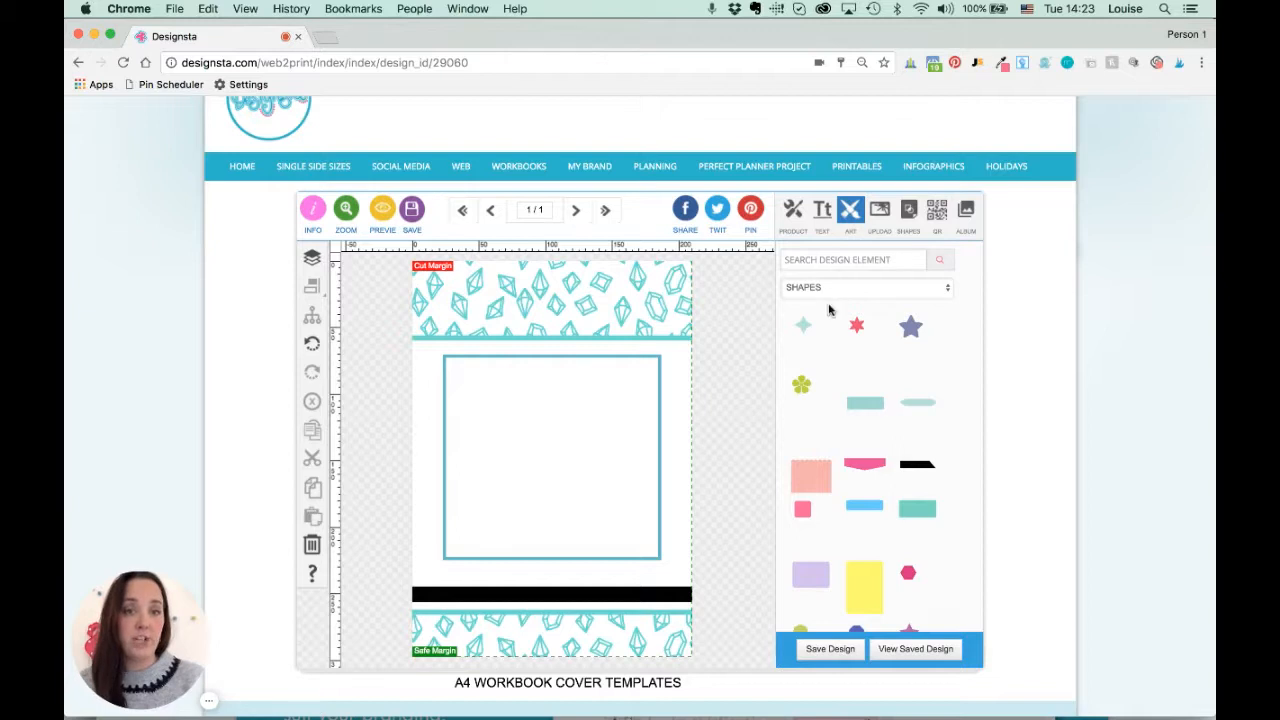
Add the flat triangle design element to the page and place it inside the outlined square
{"action": "scroll", "coordinate": [838, 347], "scroll_direction": "down", "scroll_amount": 3}
{"action": "scroll", "coordinate": [860, 380], "scroll_direction": "down", "scroll_amount": 2}
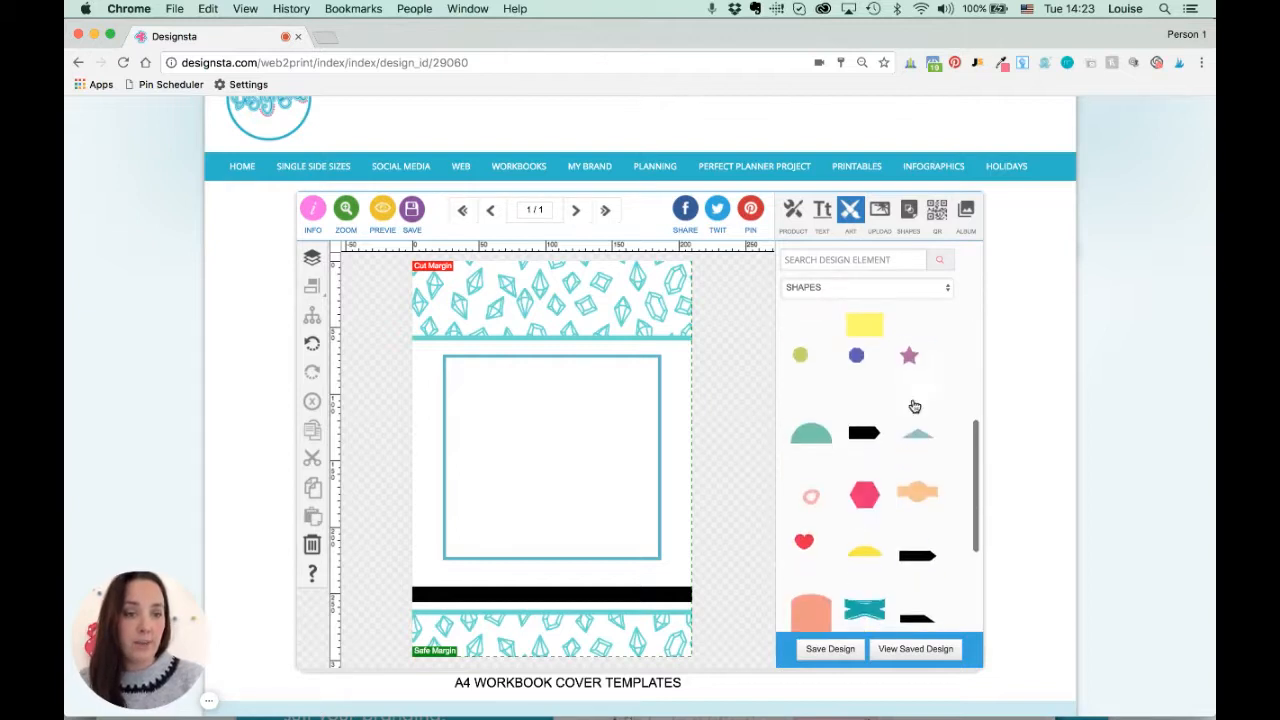
{"action": "left_click", "coordinate": [918, 437]}
{"action": "left_click_drag", "start_coordinate": [507, 309], "coordinate": [585, 460]}
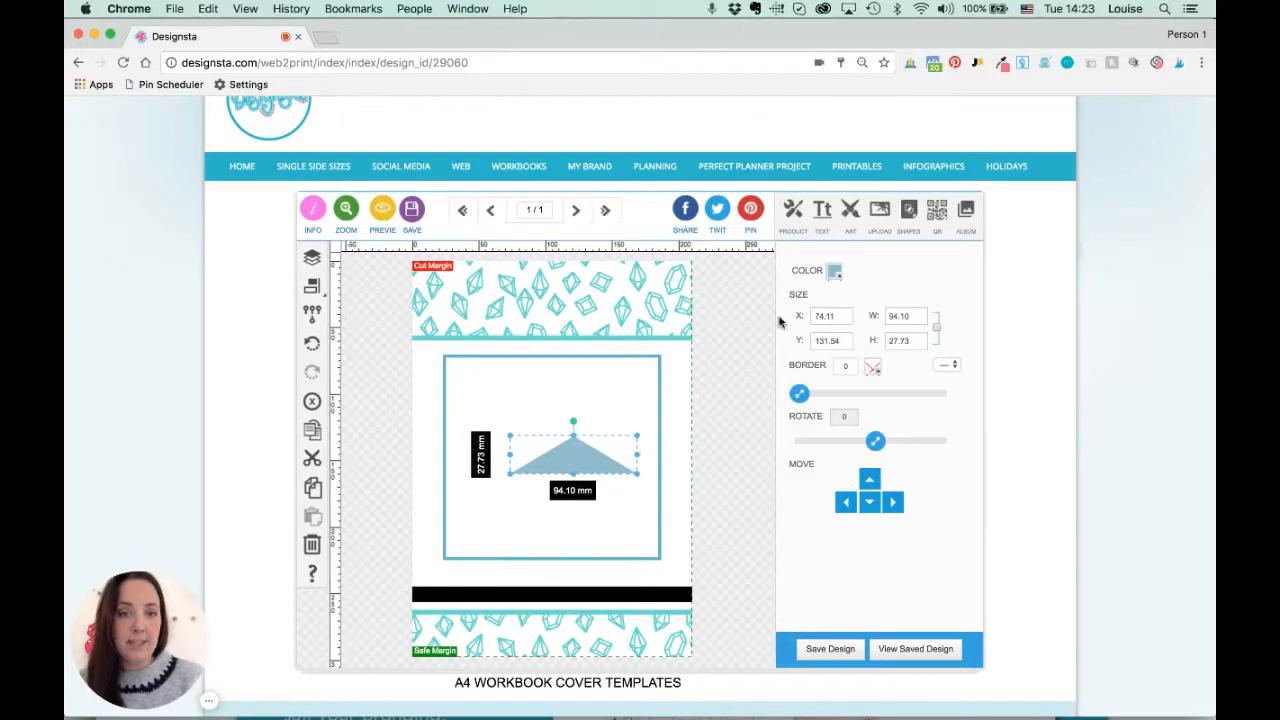
Copy the hex colour code of the outlined square's border, leaving the border colour as it is
{"action": "left_click", "coordinate": [660, 384]}
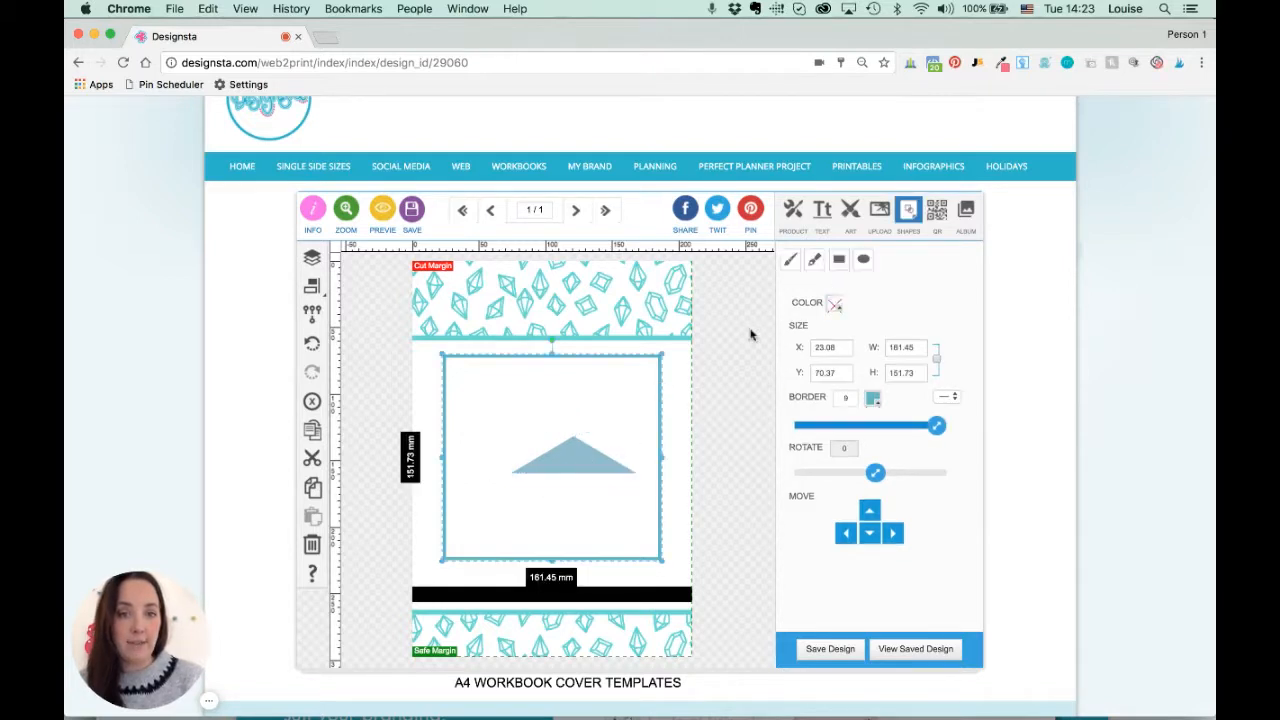
{"action": "left_click", "coordinate": [872, 401]}
{"action": "double_click", "coordinate": [771, 467]}
{"action": "key", "text": "super+c"}
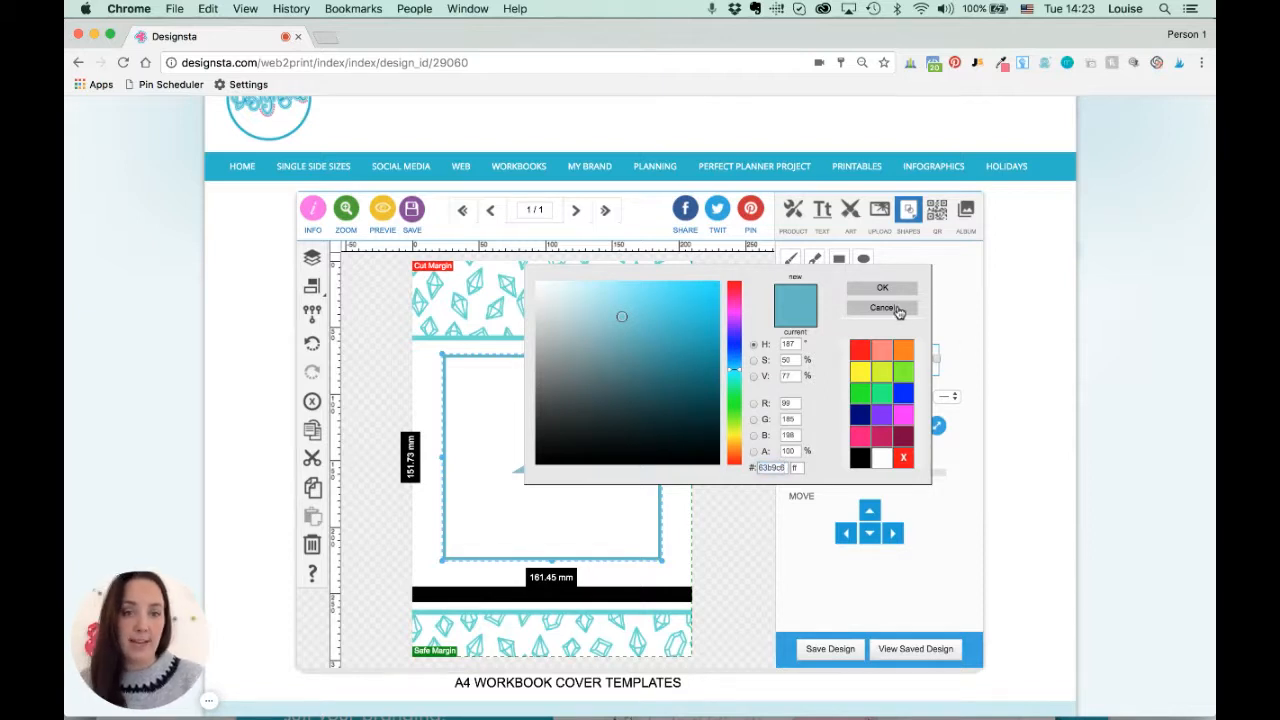
{"action": "left_click", "coordinate": [896, 308]}
Set the triangle's fill colour to hex 63b9c6 using the copied code
{"action": "left_click", "coordinate": [597, 456]}
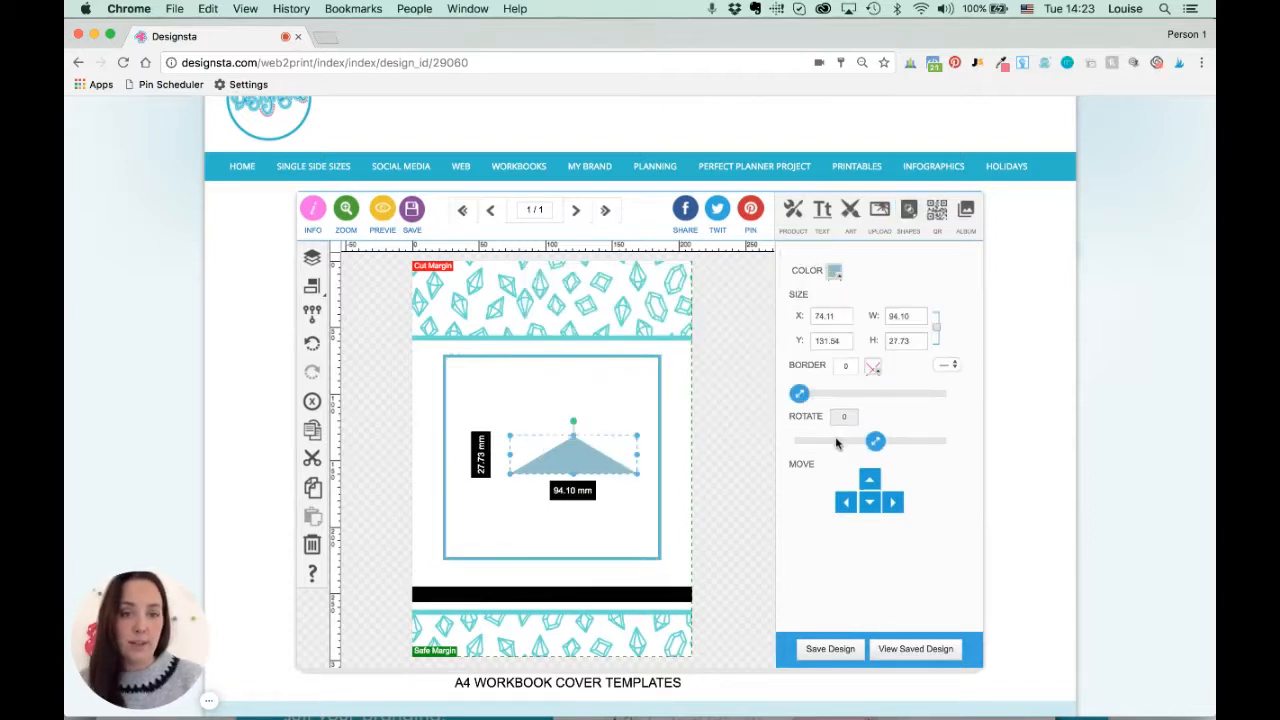
{"action": "left_click", "coordinate": [835, 271]}
{"action": "double_click", "coordinate": [771, 467]}
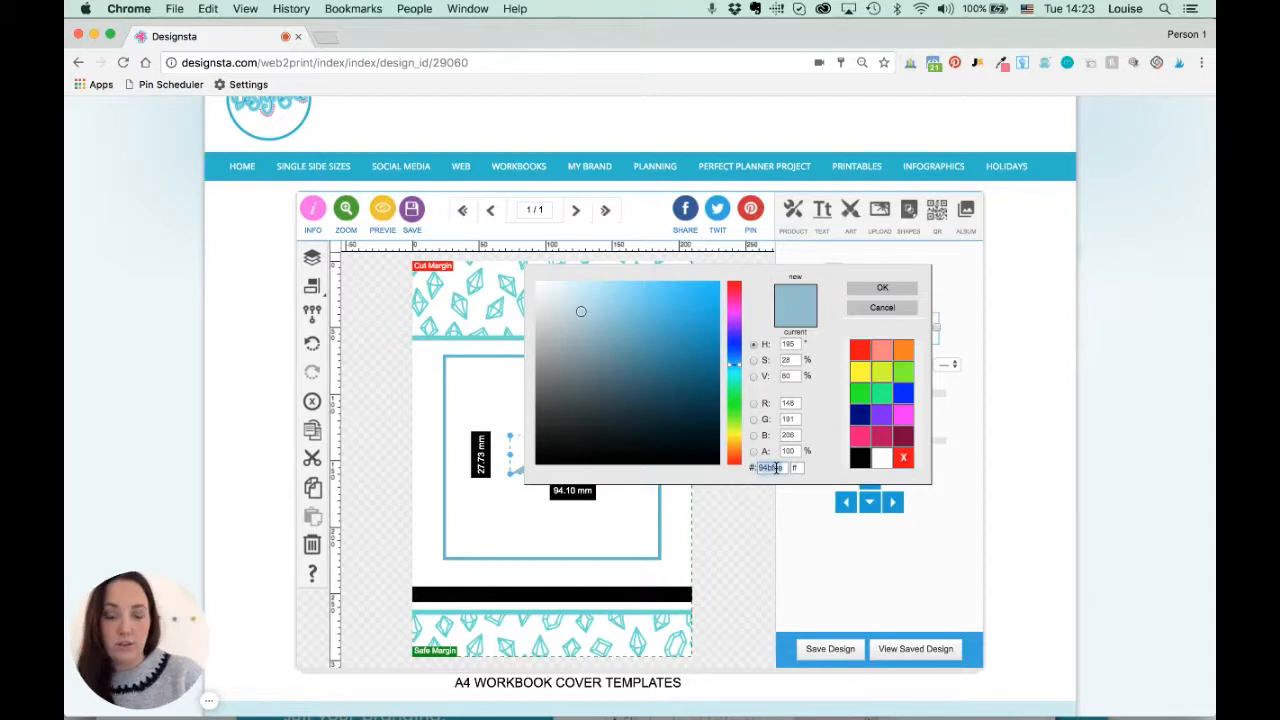
{"action": "key", "text": "super+v"}
{"action": "left_click", "coordinate": [881, 289]}
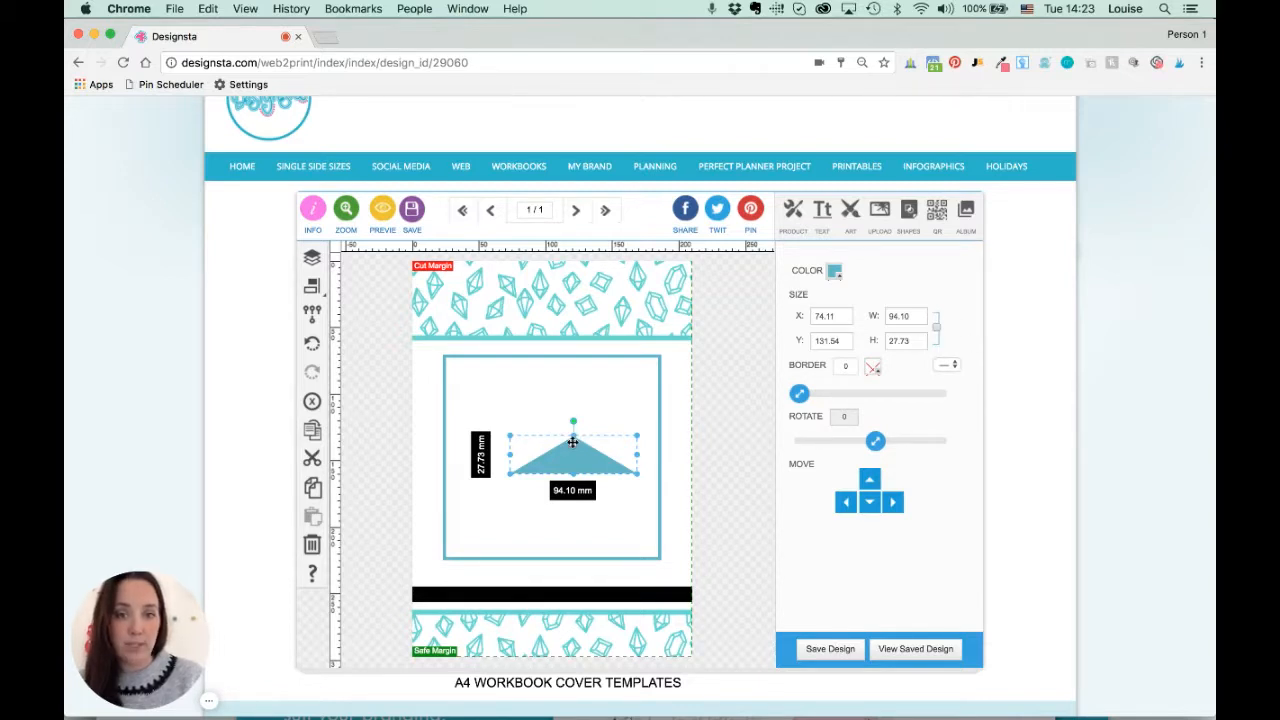
Flip the triangle to point downwards and fit it below the outlined square's lower edge at about 61 mm wide and 17 mm high
{"action": "left_click_drag", "start_coordinate": [573, 438], "coordinate": [574, 511]}
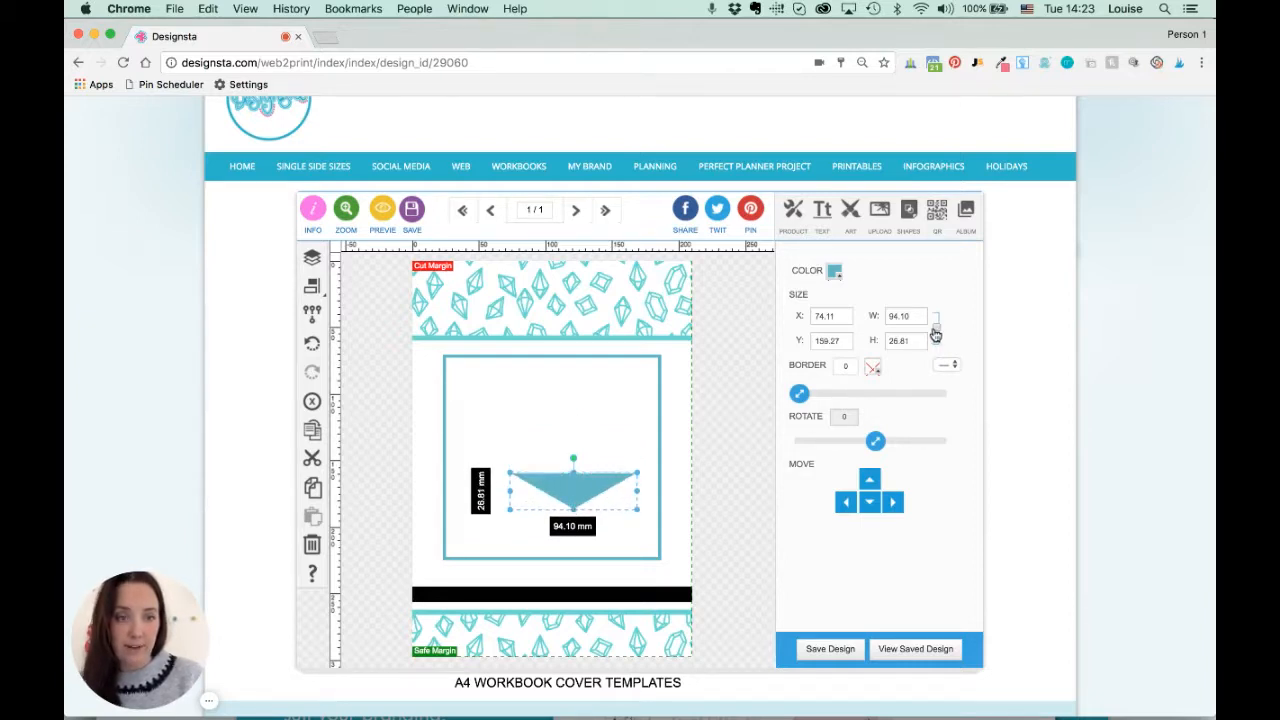
{"action": "left_click_drag", "start_coordinate": [567, 496], "coordinate": [541, 584]}
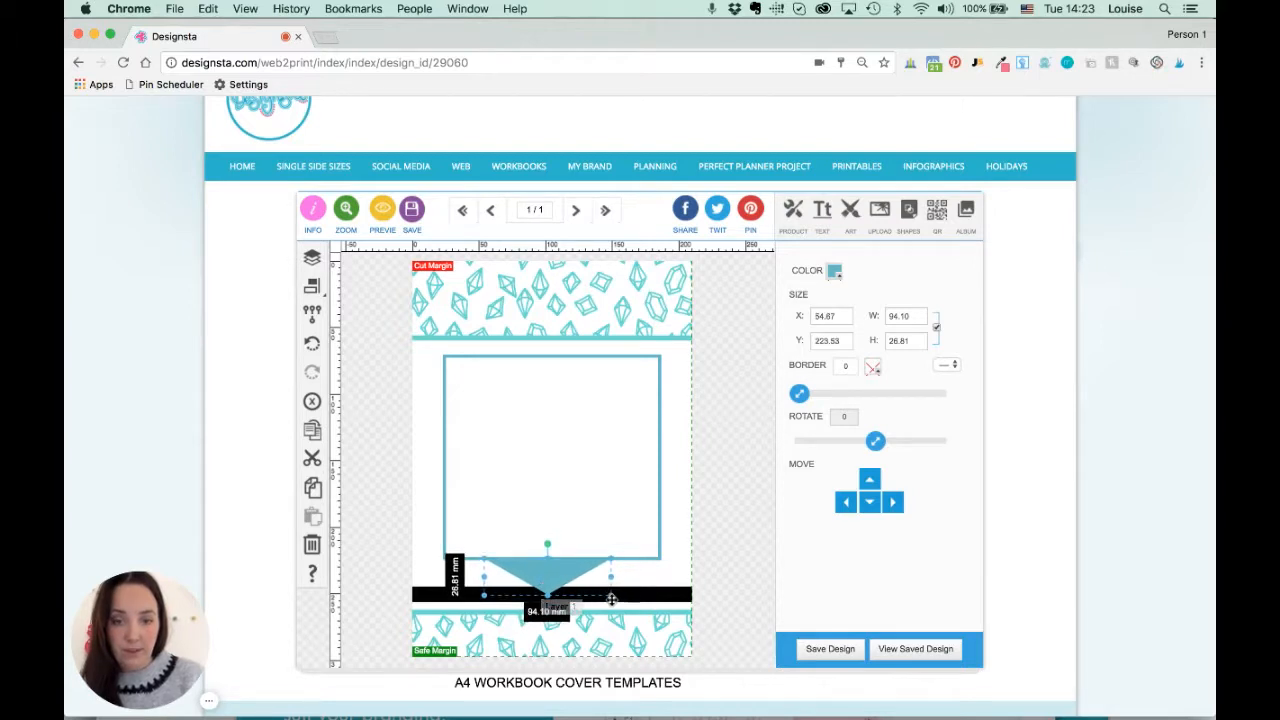
{"action": "left_click_drag", "start_coordinate": [605, 594], "coordinate": [567, 583]}
Centre the triangle horizontally relative to the page and deselect it
{"action": "left_click", "coordinate": [312, 286]}
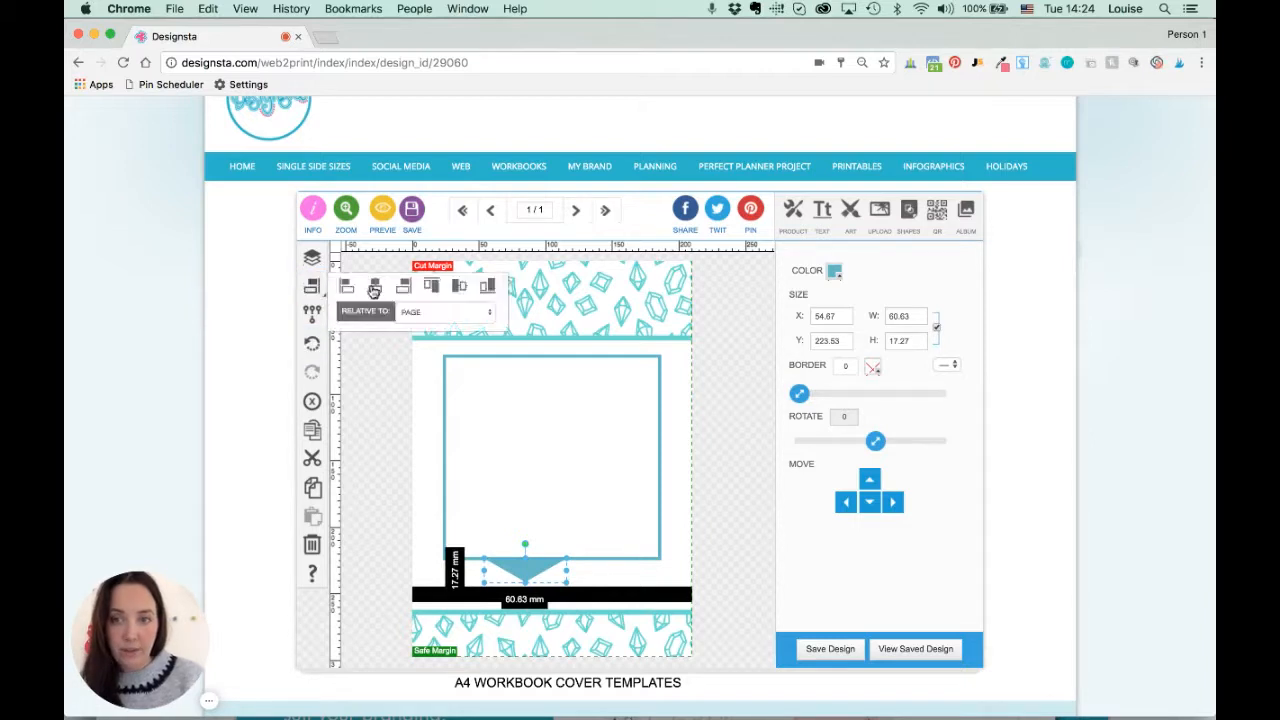
{"action": "left_click", "coordinate": [375, 287]}
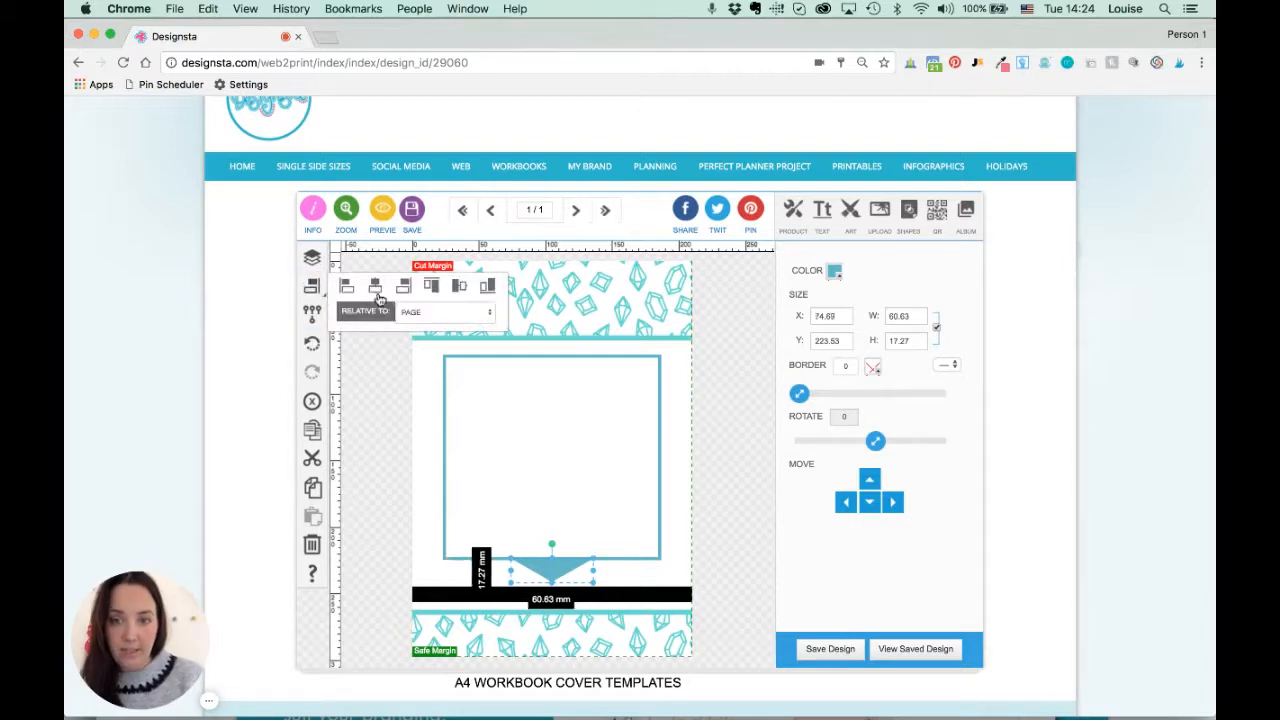
{"action": "left_click", "coordinate": [543, 571]}
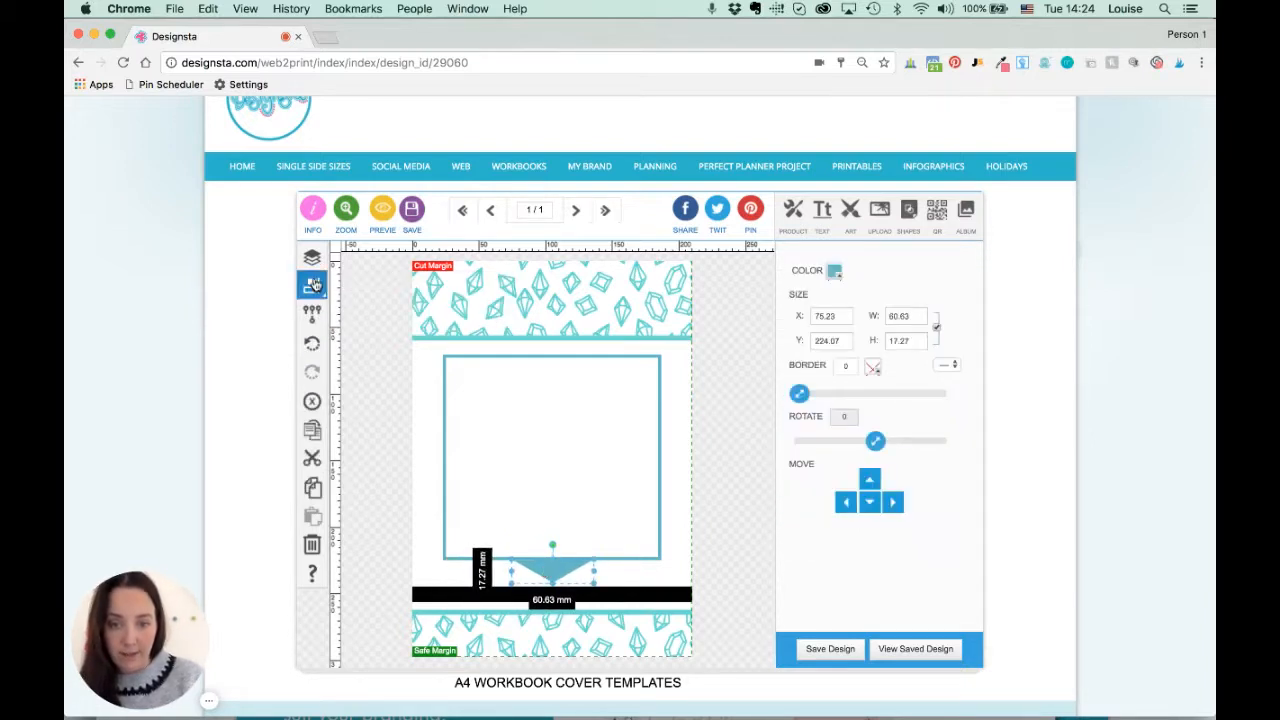
{"action": "left_click", "coordinate": [312, 285]}
{"action": "left_click", "coordinate": [391, 436]}
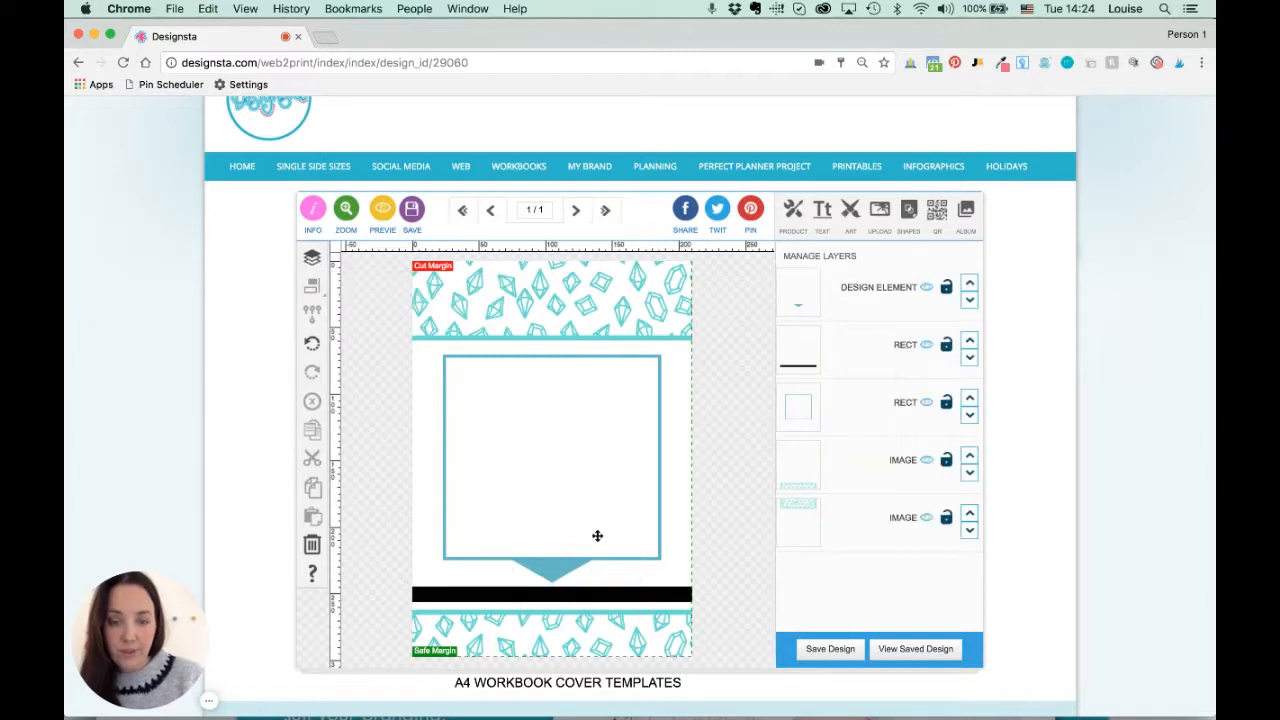
Set the black bar's border thickness to 0 and its fill colour to hex 63b9c6
{"action": "left_click", "coordinate": [628, 594]}
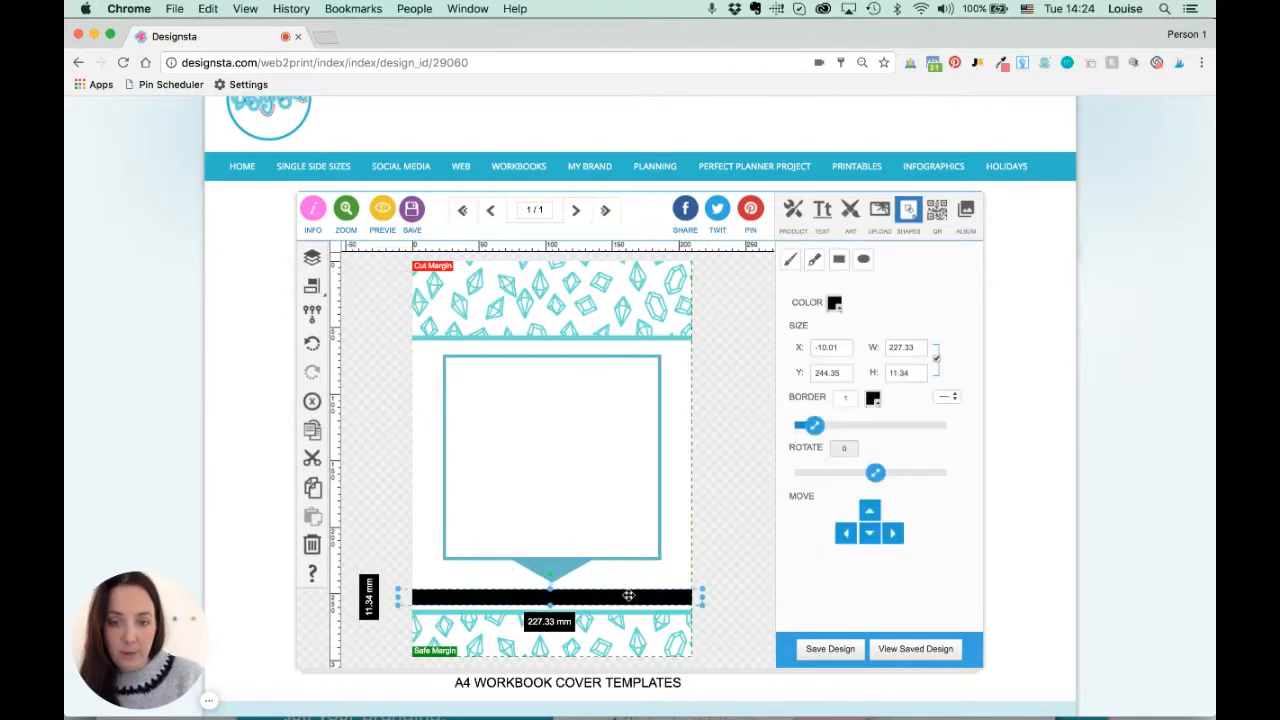
{"action": "left_click_drag", "start_coordinate": [815, 427], "coordinate": [755, 430]}
{"action": "left_click", "coordinate": [834, 303]}
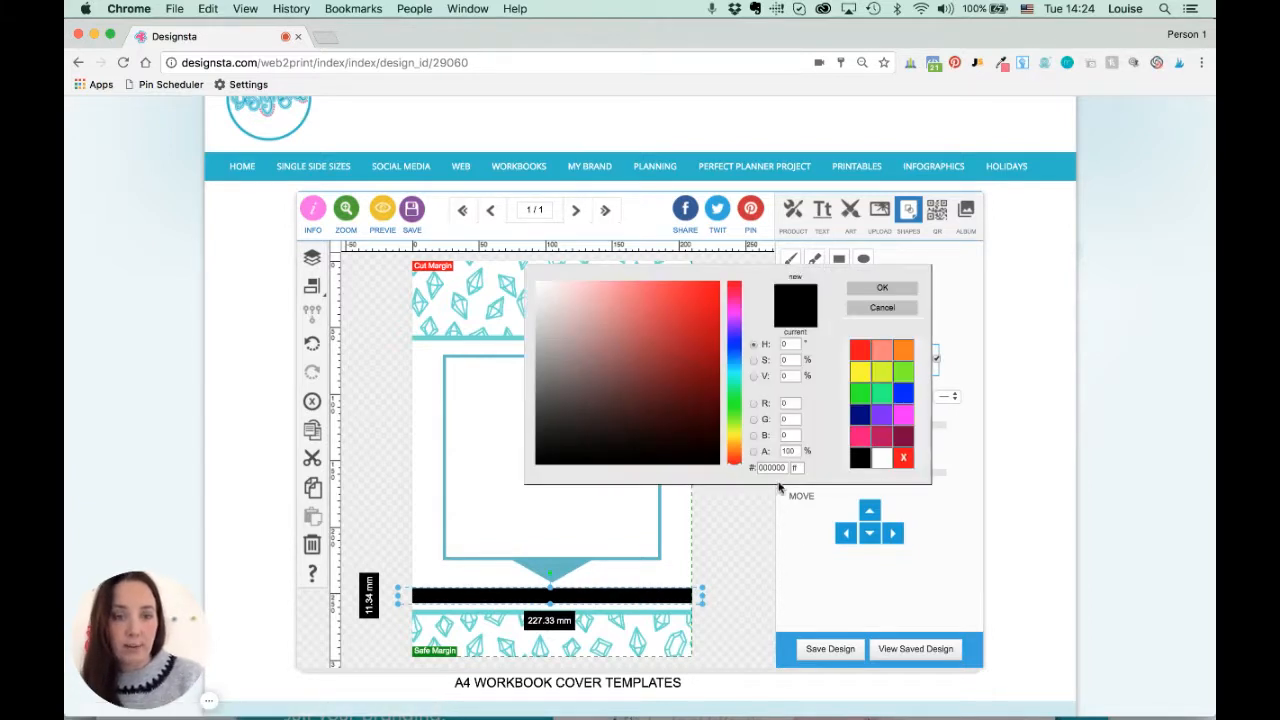
{"action": "key", "text": "super+v"}
{"action": "key", "text": "Return"}
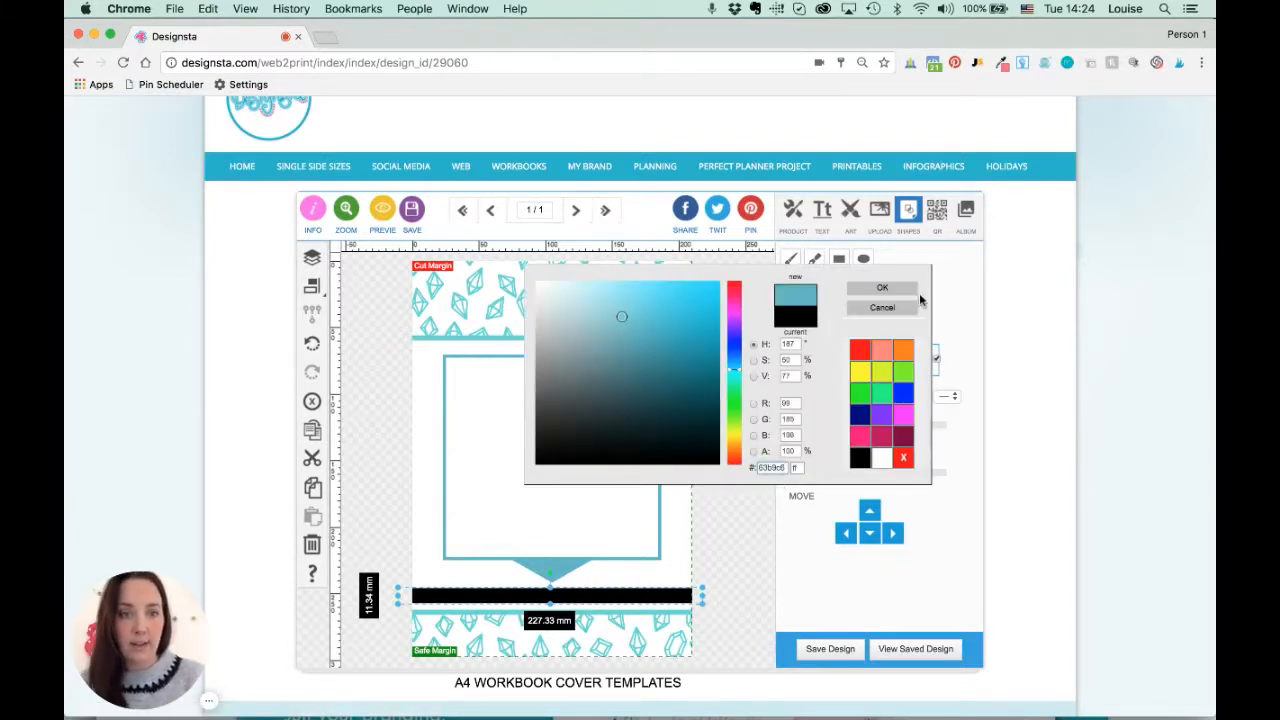
{"action": "left_click", "coordinate": [883, 288]}
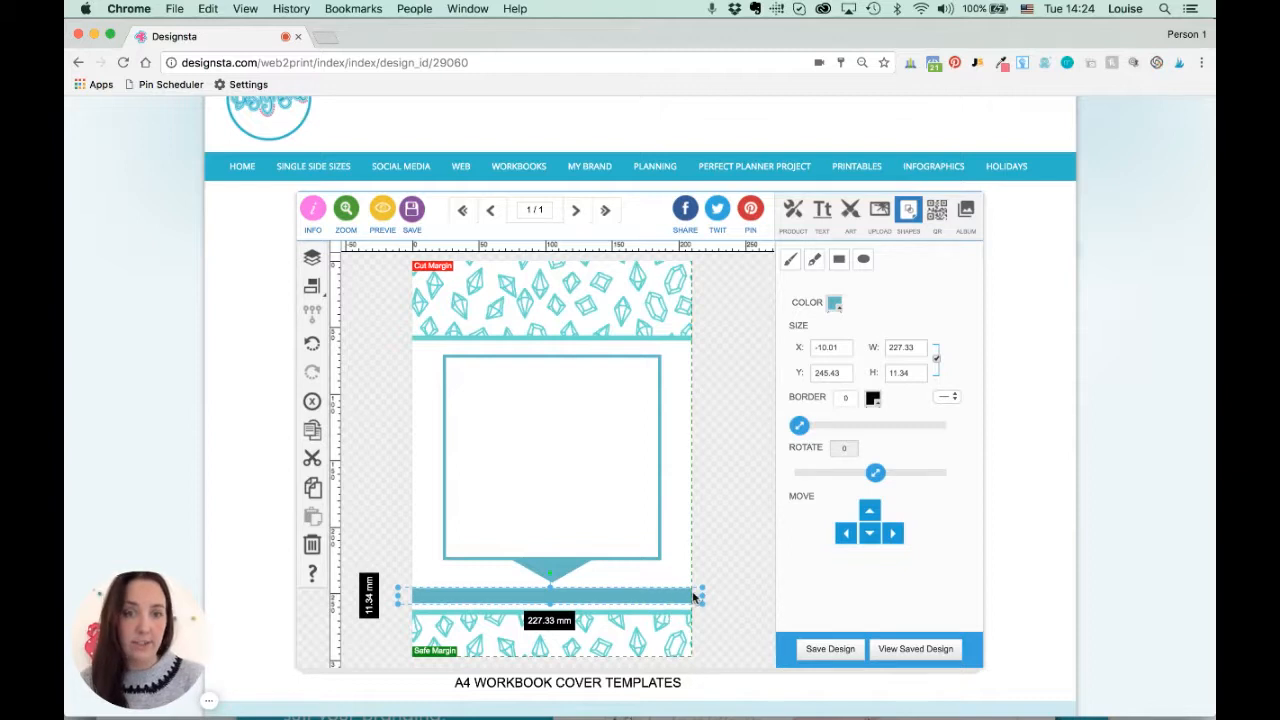
{"action": "left_click", "coordinate": [686, 553]}
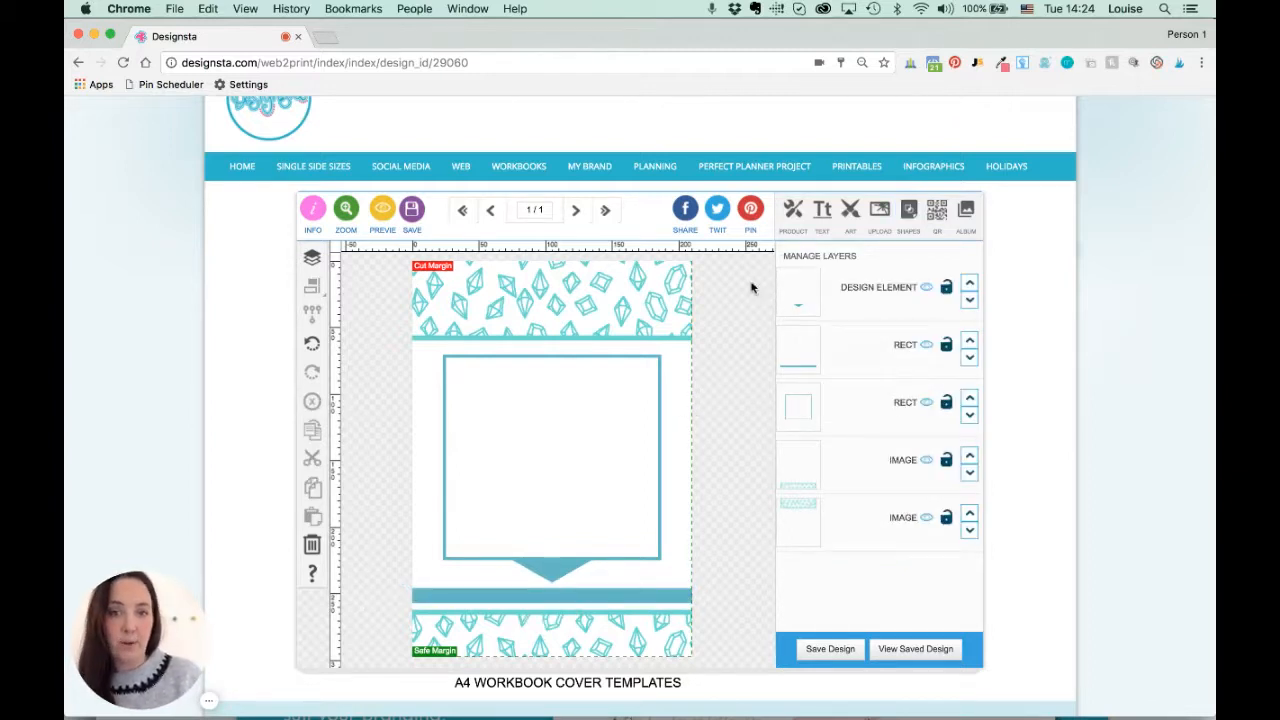
Add the text "The Workbook" and place it near the upper edge inside the outlined square
{"action": "left_click", "coordinate": [822, 209]}
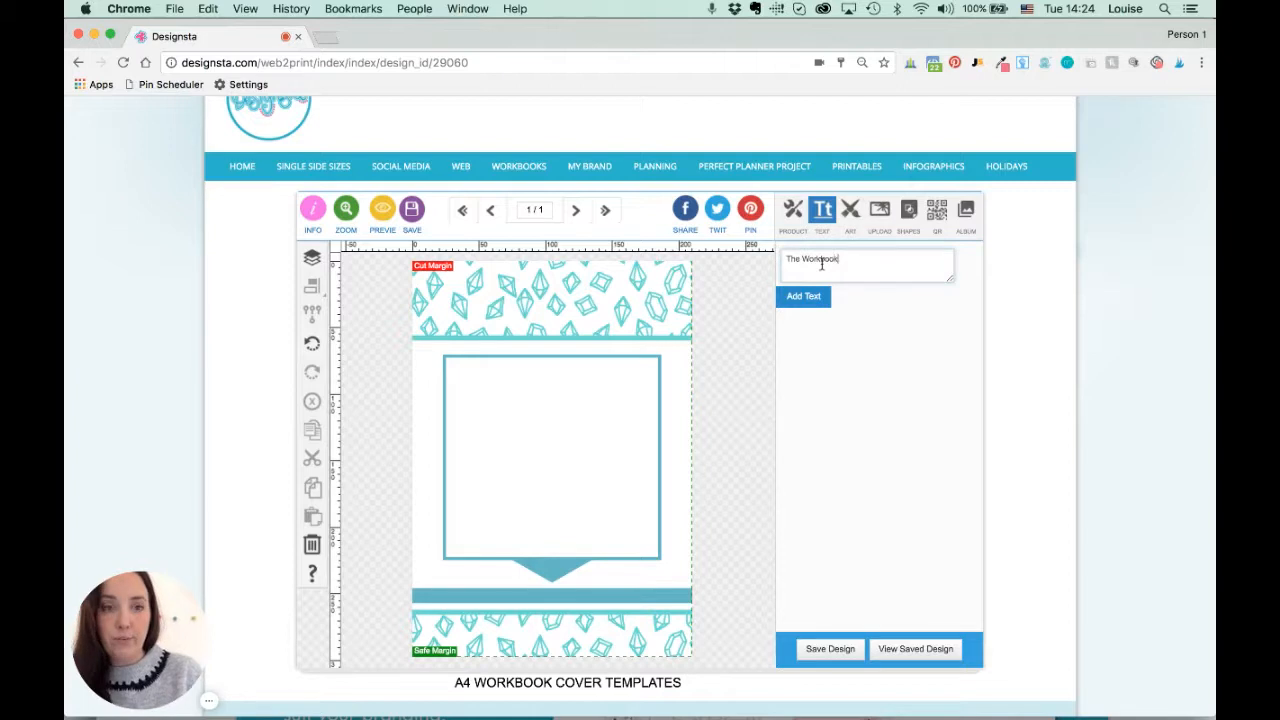
{"action": "left_click", "coordinate": [810, 295]}
{"action": "left_click_drag", "start_coordinate": [580, 455], "coordinate": [573, 374]}
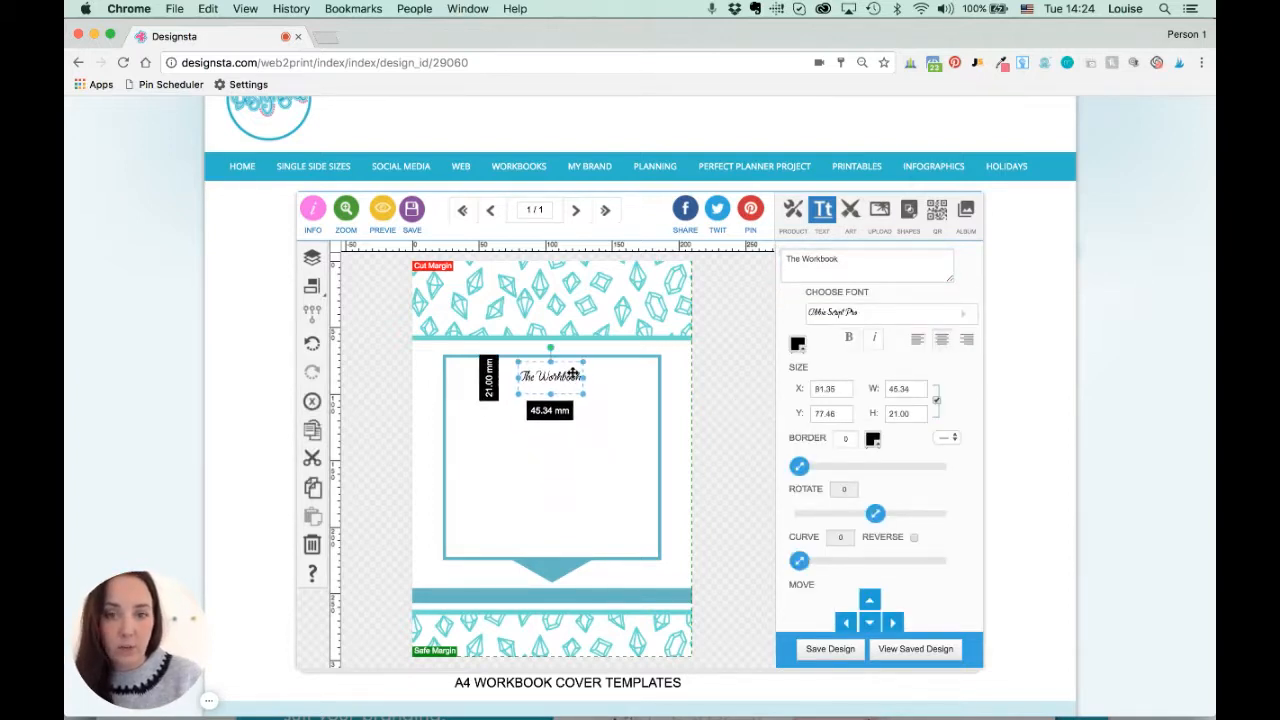
Change the font of the "The Workbook" text to Darkwoman
{"action": "left_click", "coordinate": [848, 313]}
{"action": "scroll", "coordinate": [845, 360], "scroll_direction": "down", "scroll_amount": 5}
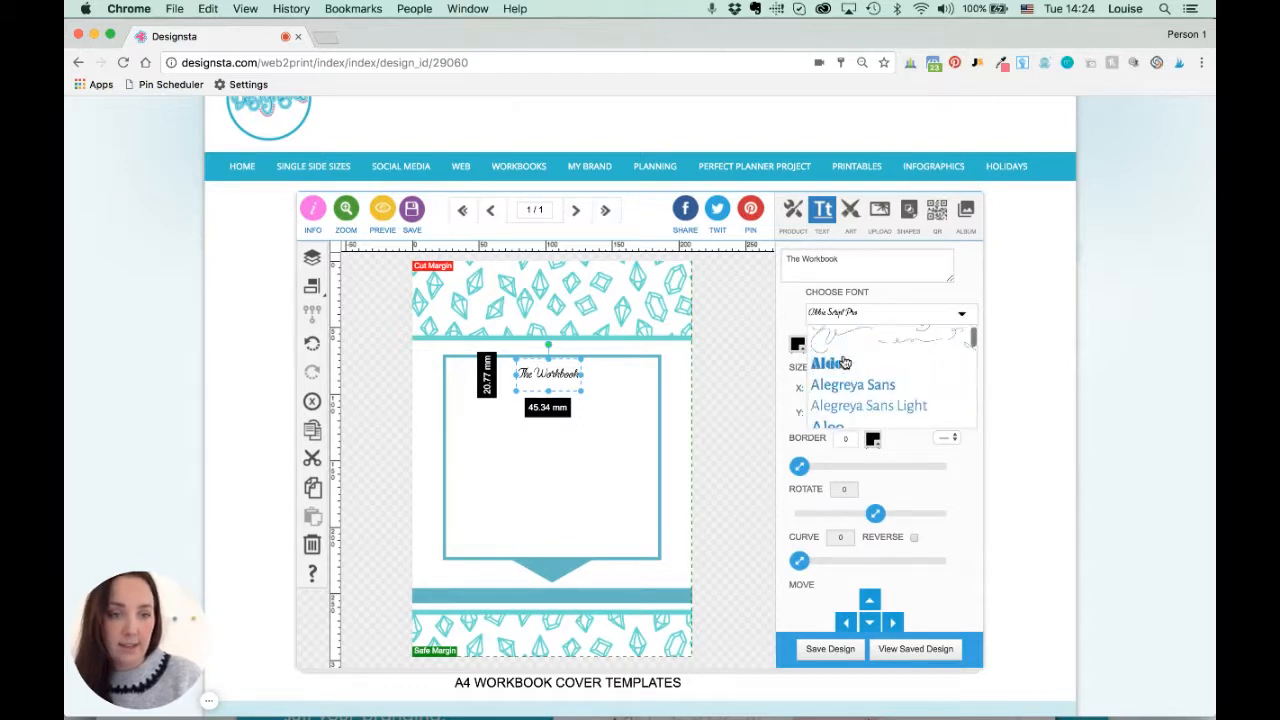
{"action": "scroll", "coordinate": [845, 364], "scroll_direction": "down", "scroll_amount": 1}
{"action": "scroll", "coordinate": [845, 366], "scroll_direction": "down", "scroll_amount": 8}
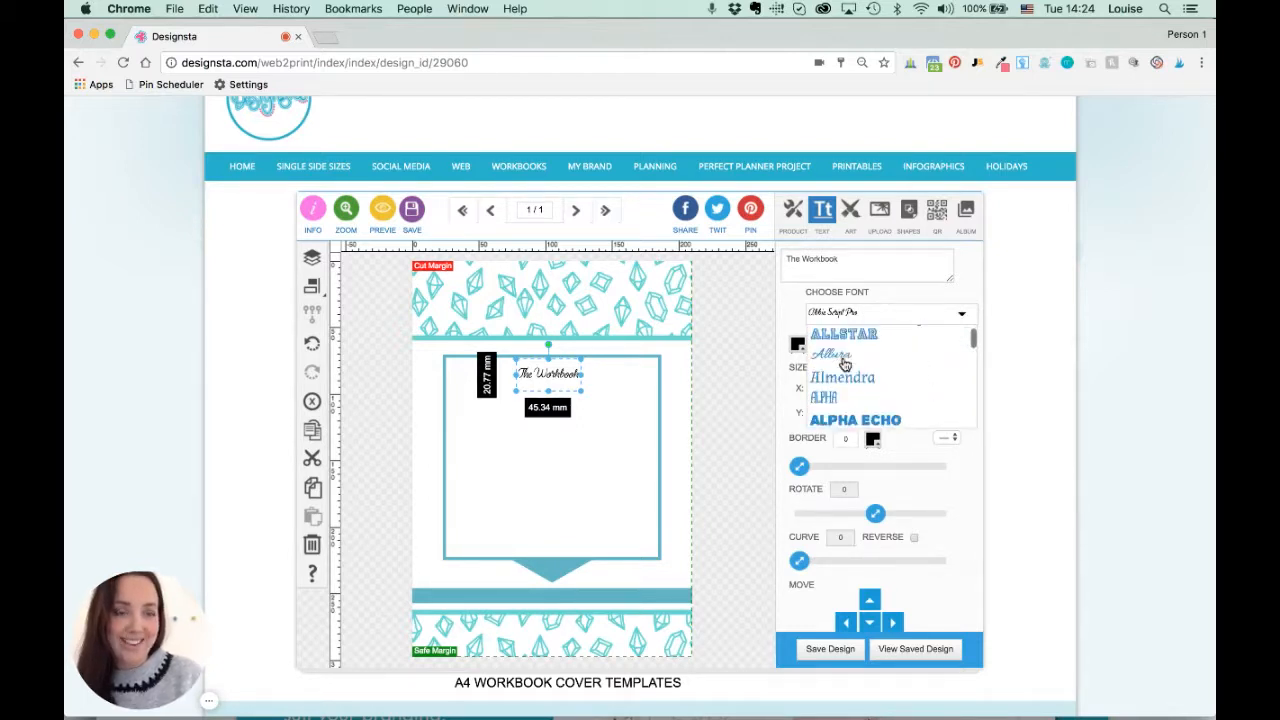
{"action": "scroll", "coordinate": [842, 375], "scroll_direction": "down", "scroll_amount": 8}
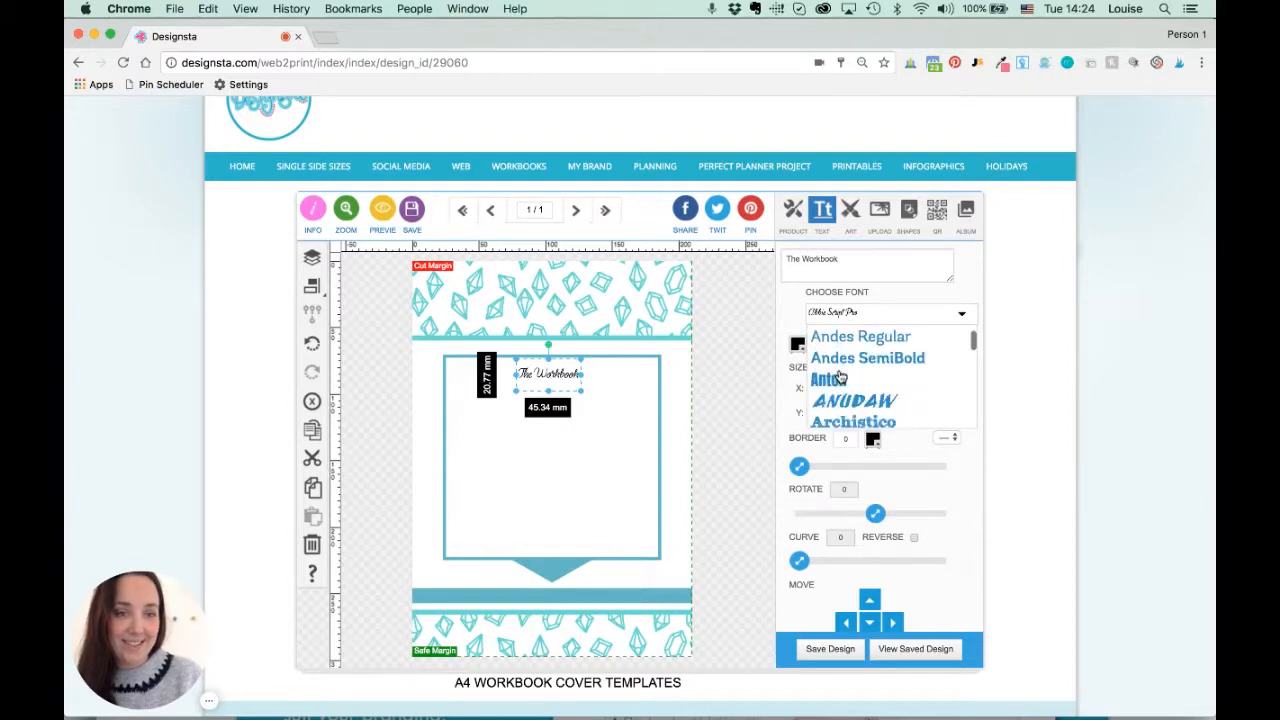
{"action": "scroll", "coordinate": [842, 375], "scroll_direction": "down", "scroll_amount": 5}
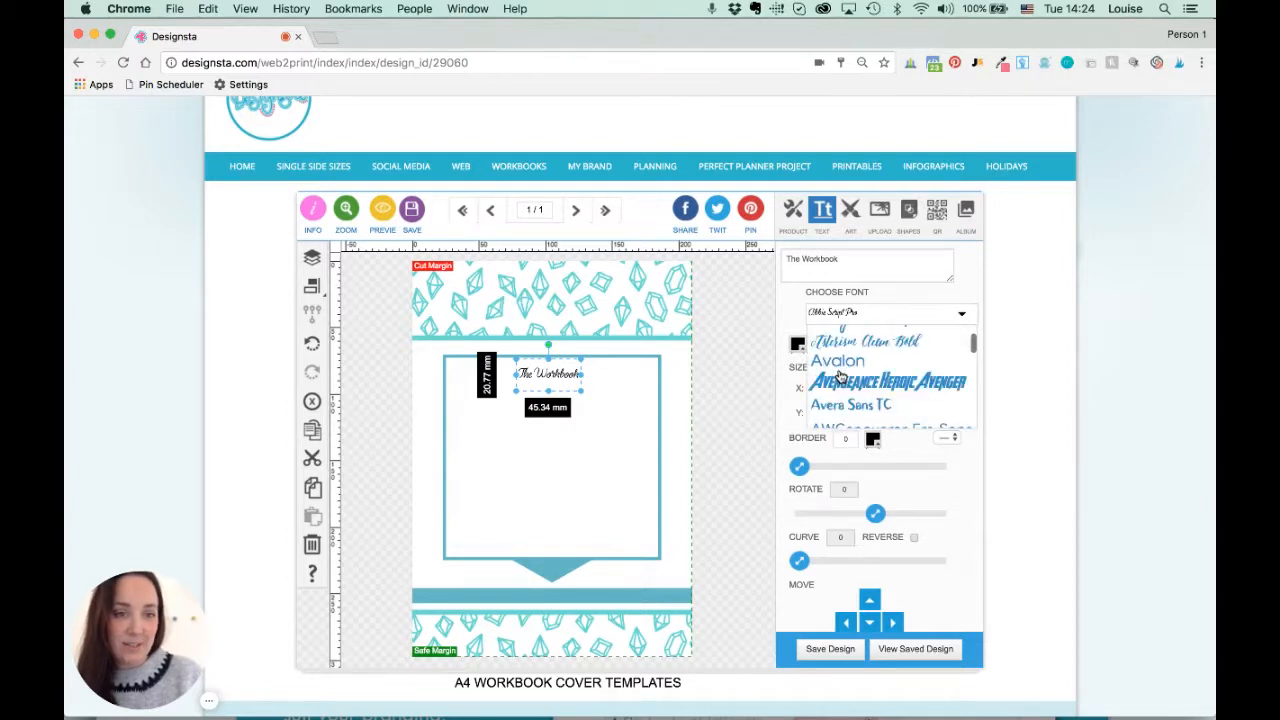
{"action": "scroll", "coordinate": [842, 375], "scroll_direction": "down", "scroll_amount": 5}
{"action": "scroll", "coordinate": [842, 375], "scroll_direction": "down", "scroll_amount": 15}
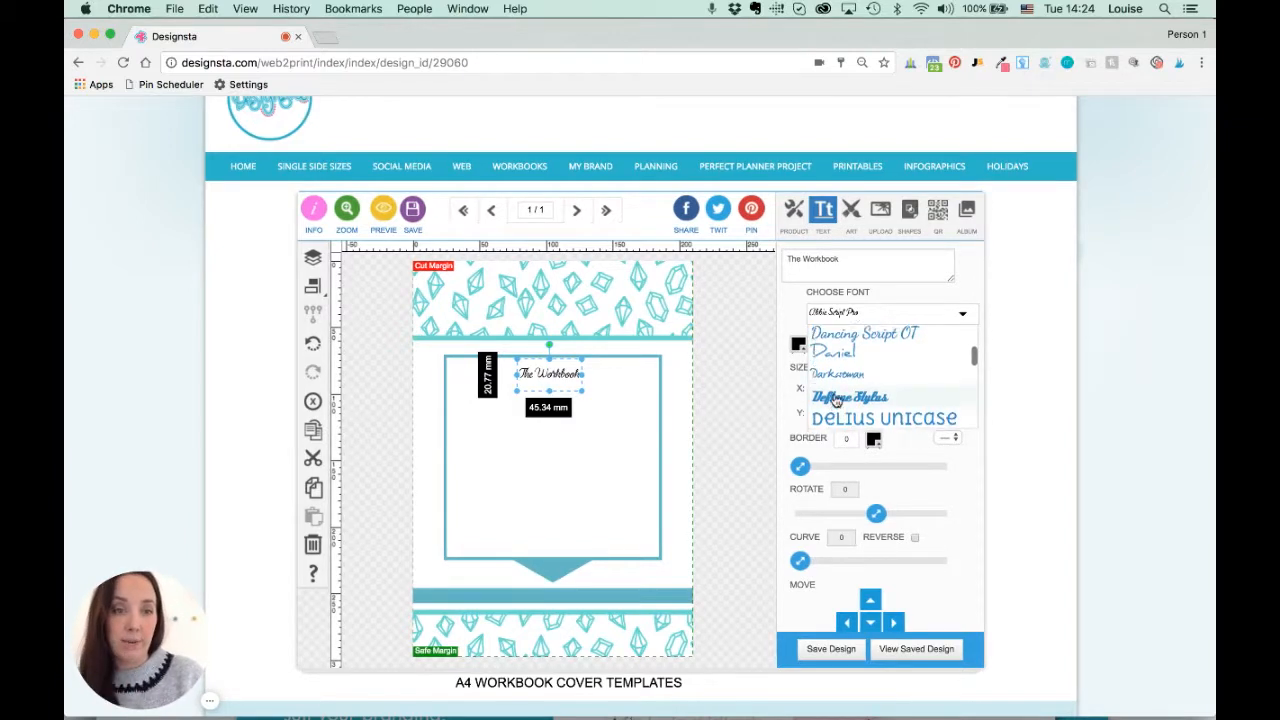
{"action": "left_click", "coordinate": [840, 376]}
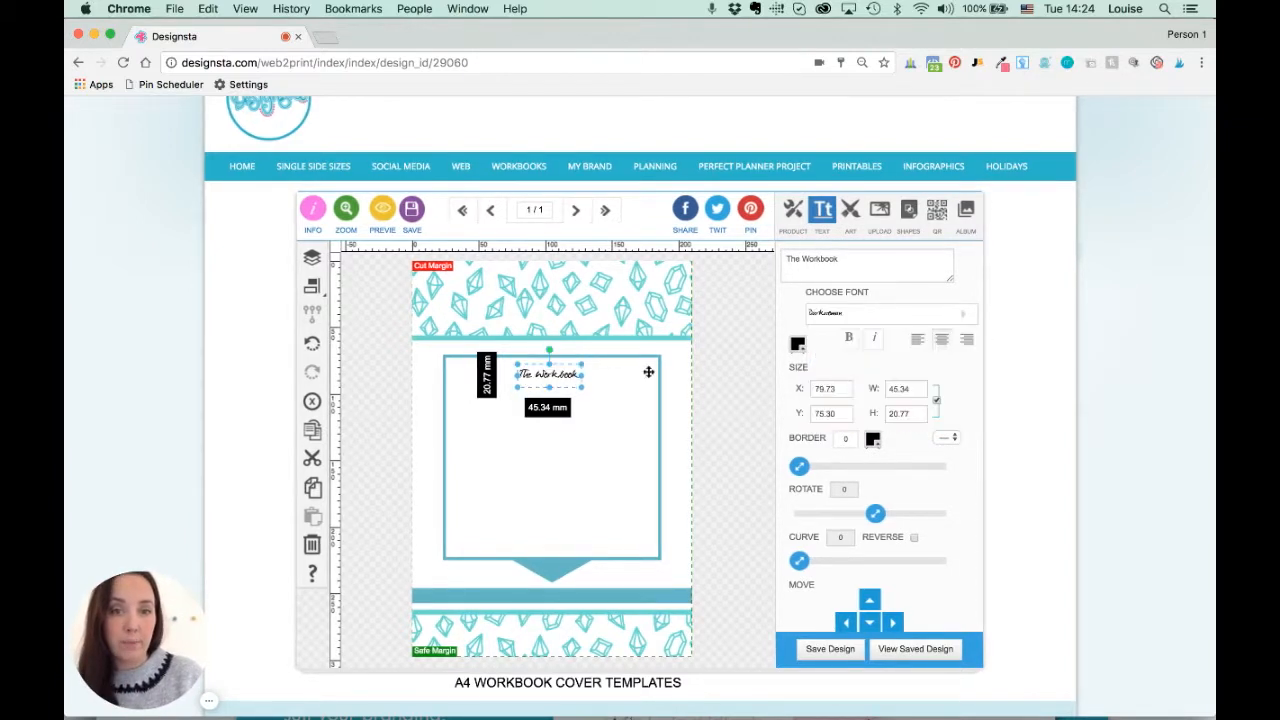
Enlarge the "The Workbook" text to about 58 mm wide and 18 mm high and centre it horizontally on the page
{"action": "left_click", "coordinate": [578, 390]}
{"action": "left_click", "coordinate": [573, 380]}
{"action": "mouse_move", "coordinate": [582, 389]}
{"action": "left_mouse_down"}
{"action": "mouse_move", "coordinate": [593, 387]}
{"action": "mouse_move", "coordinate": [579, 375]}
{"action": "left_mouse_up"}
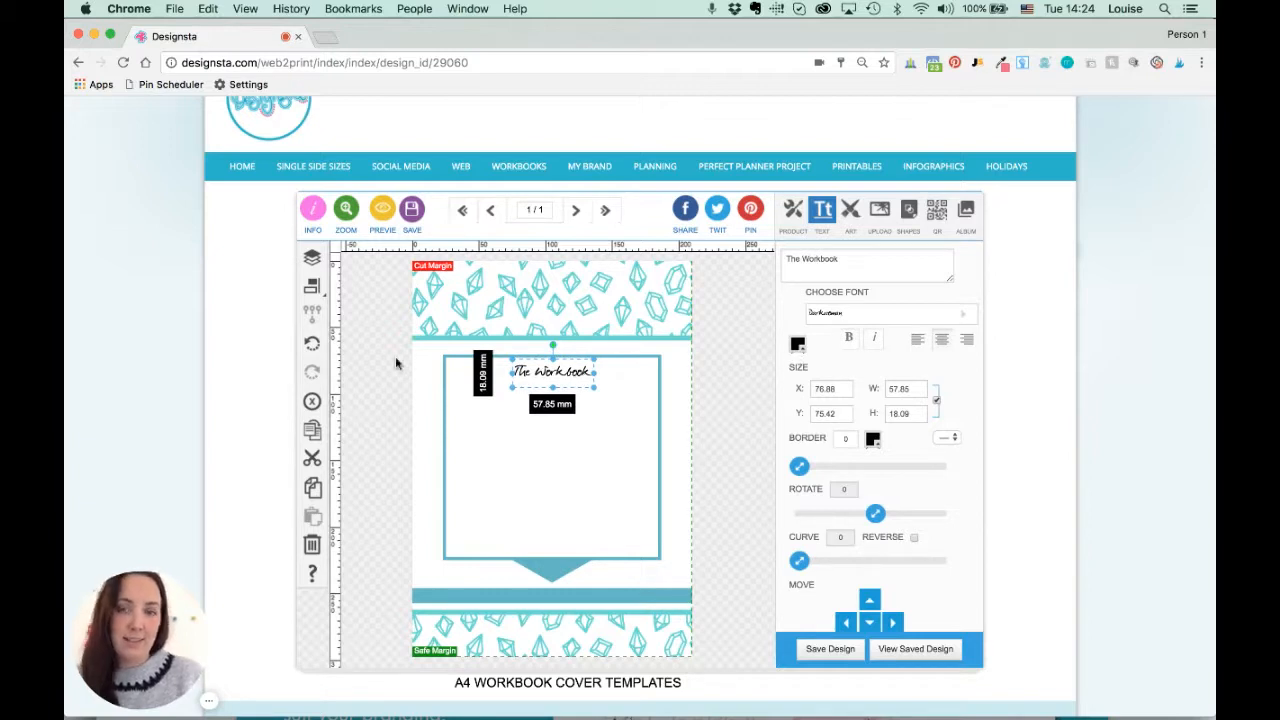
{"action": "left_click", "coordinate": [312, 285]}
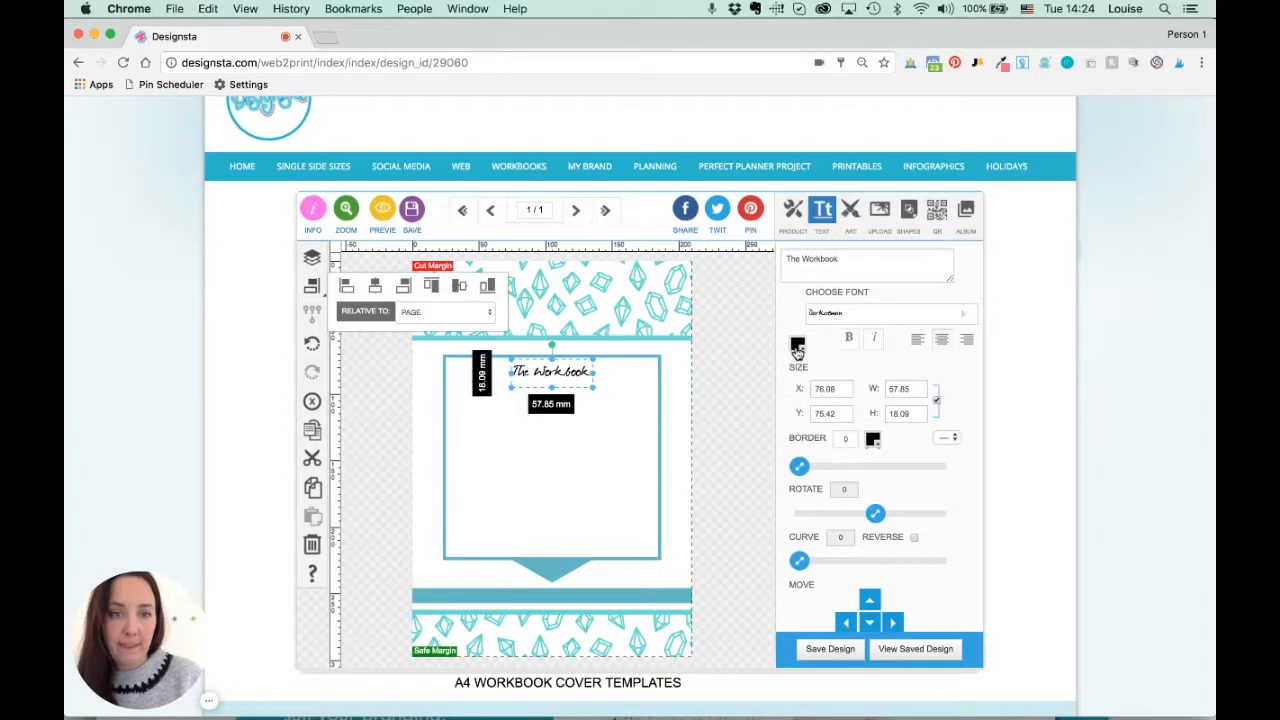
Set the colour of the "The Workbook" text to hex c6c0c0
{"action": "left_click", "coordinate": [797, 345]}
{"action": "double_click", "coordinate": [765, 470]}
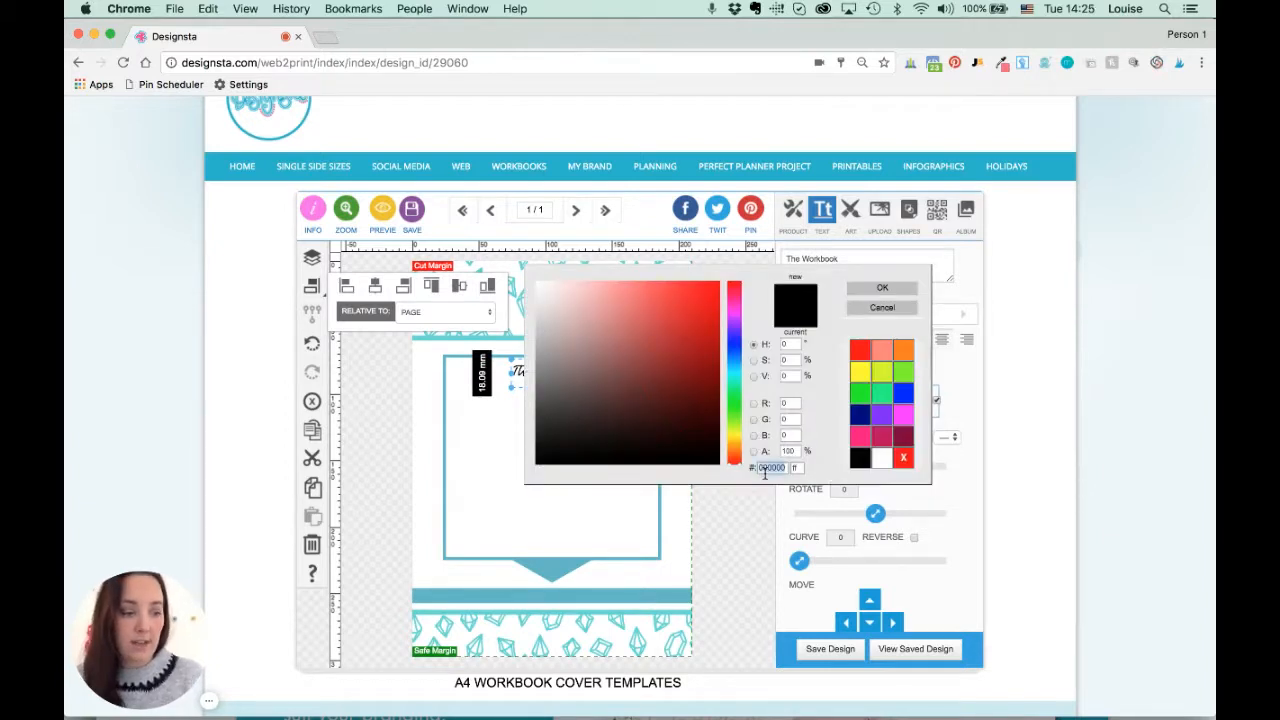
{"action": "type", "text": "c6c"}
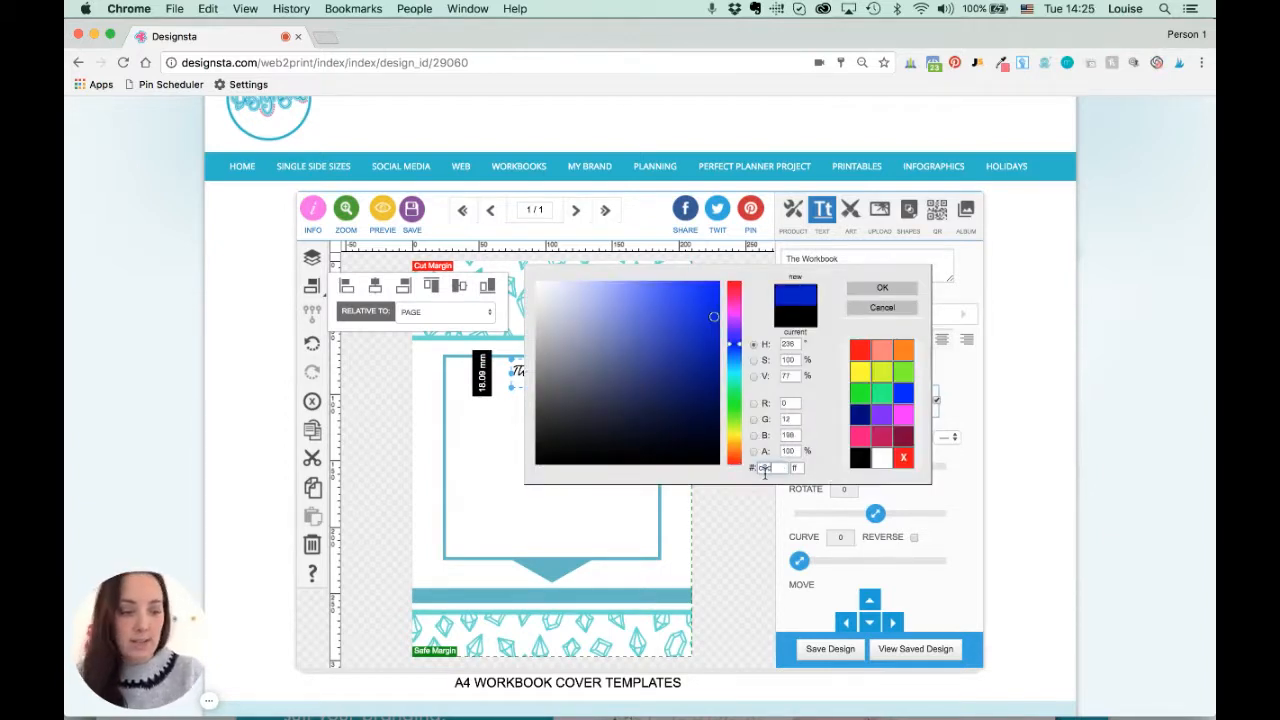
{"action": "type", "text": "0c0"}
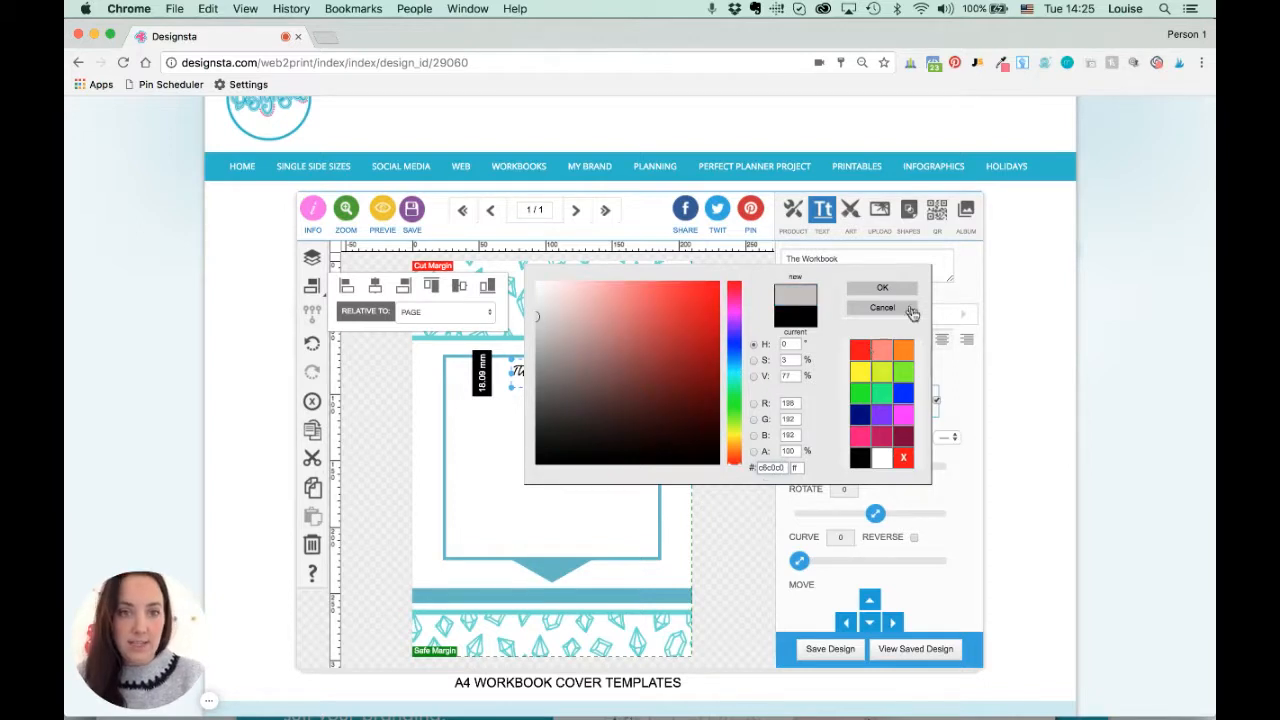
{"action": "left_click", "coordinate": [885, 289]}
Add the two-line text "YOUR 90 DAY / PLAN FOR" and set its font to Arcon
{"action": "left_click", "coordinate": [822, 210]}
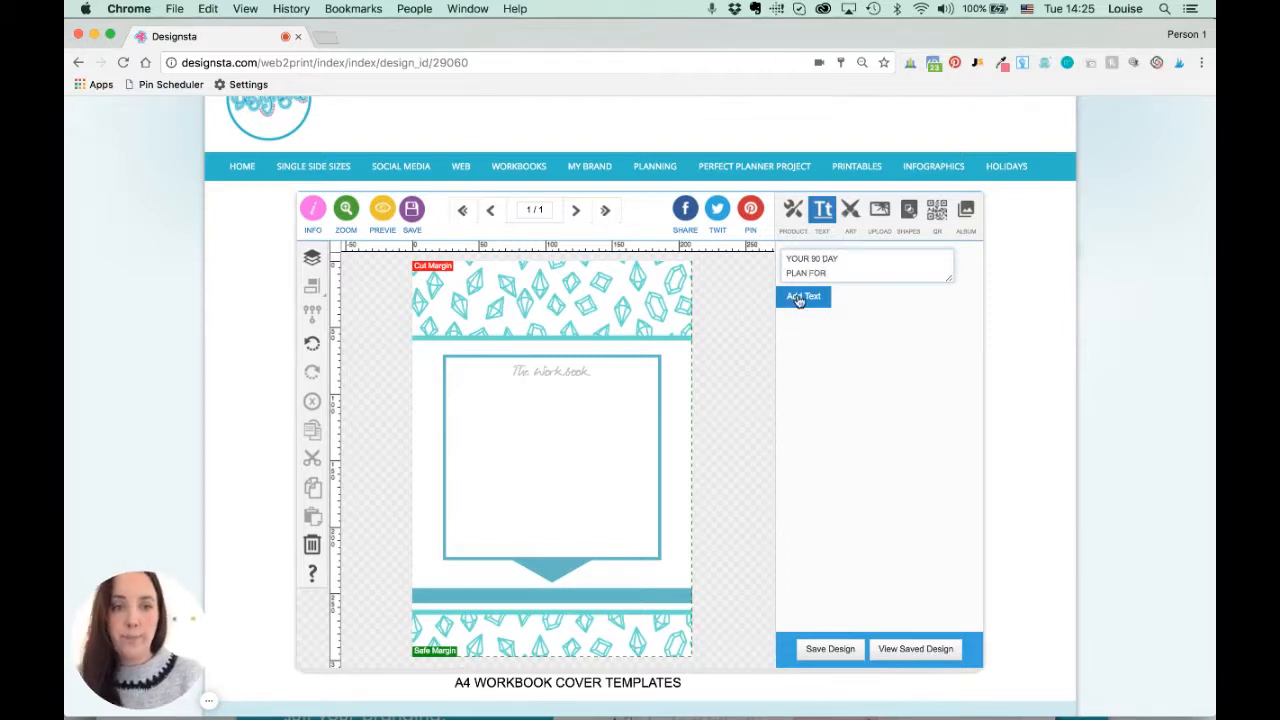
{"action": "left_click", "coordinate": [800, 299]}
{"action": "left_click", "coordinate": [843, 316]}
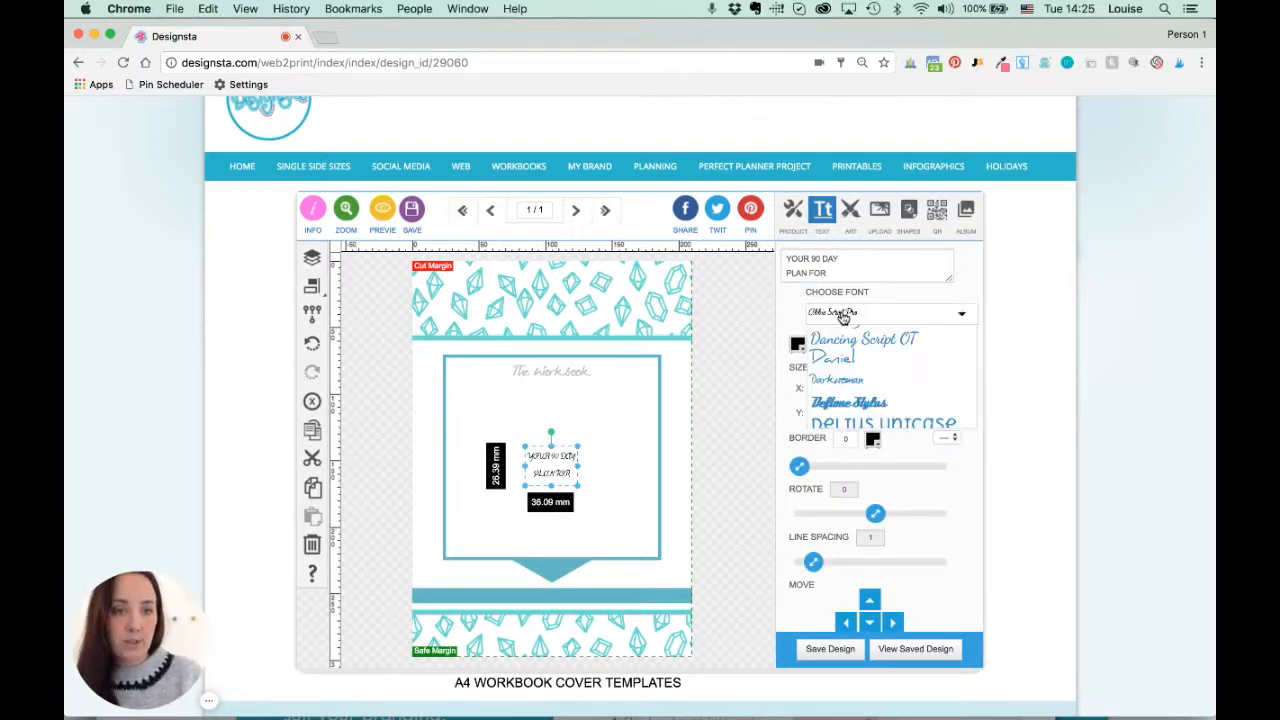
{"action": "scroll", "coordinate": [846, 360], "scroll_direction": "down", "scroll_amount": 3}
{"action": "scroll", "coordinate": [846, 350], "scroll_direction": "up", "scroll_amount": 5}
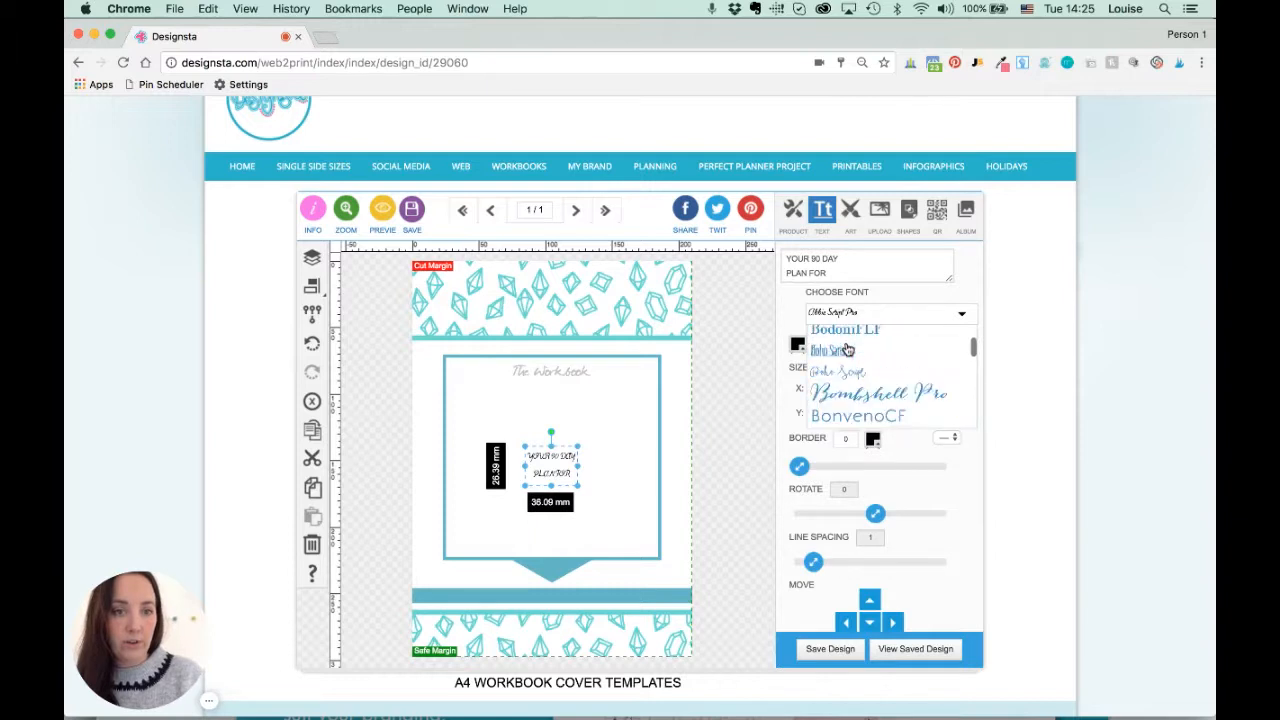
{"action": "scroll", "coordinate": [848, 349], "scroll_direction": "up", "scroll_amount": 5}
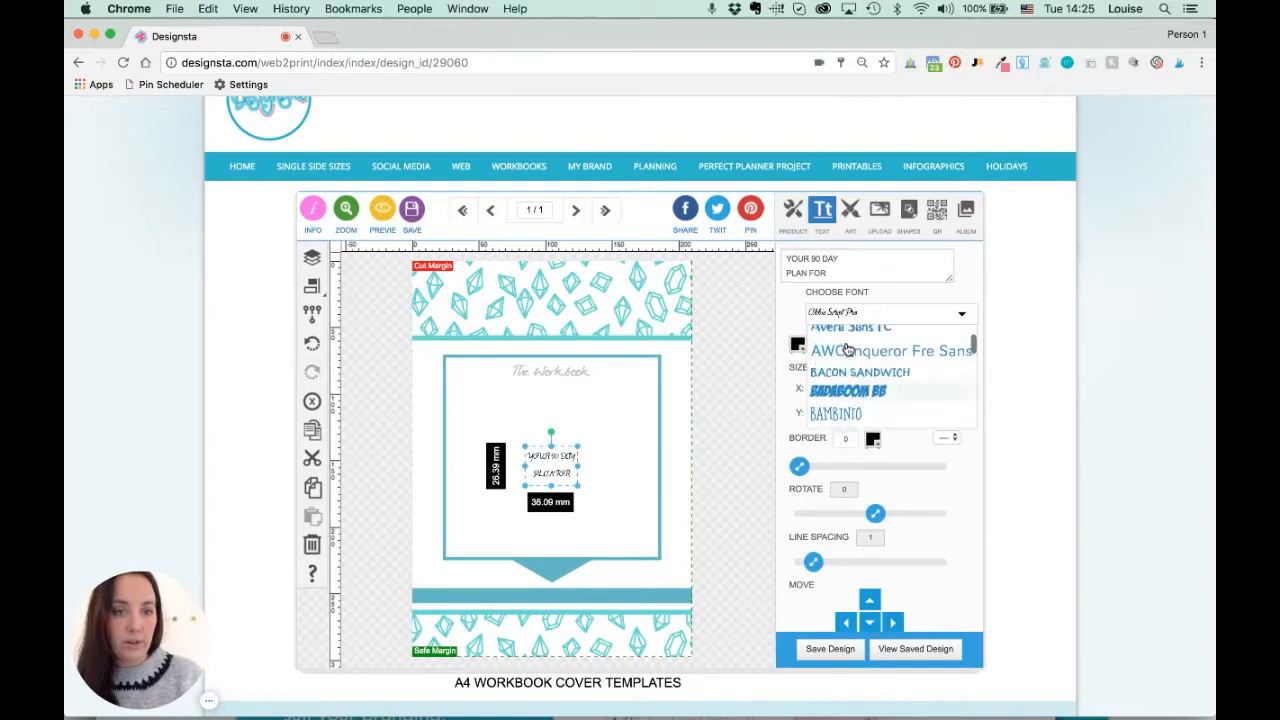
{"action": "scroll", "coordinate": [847, 349], "scroll_direction": "up", "scroll_amount": 1}
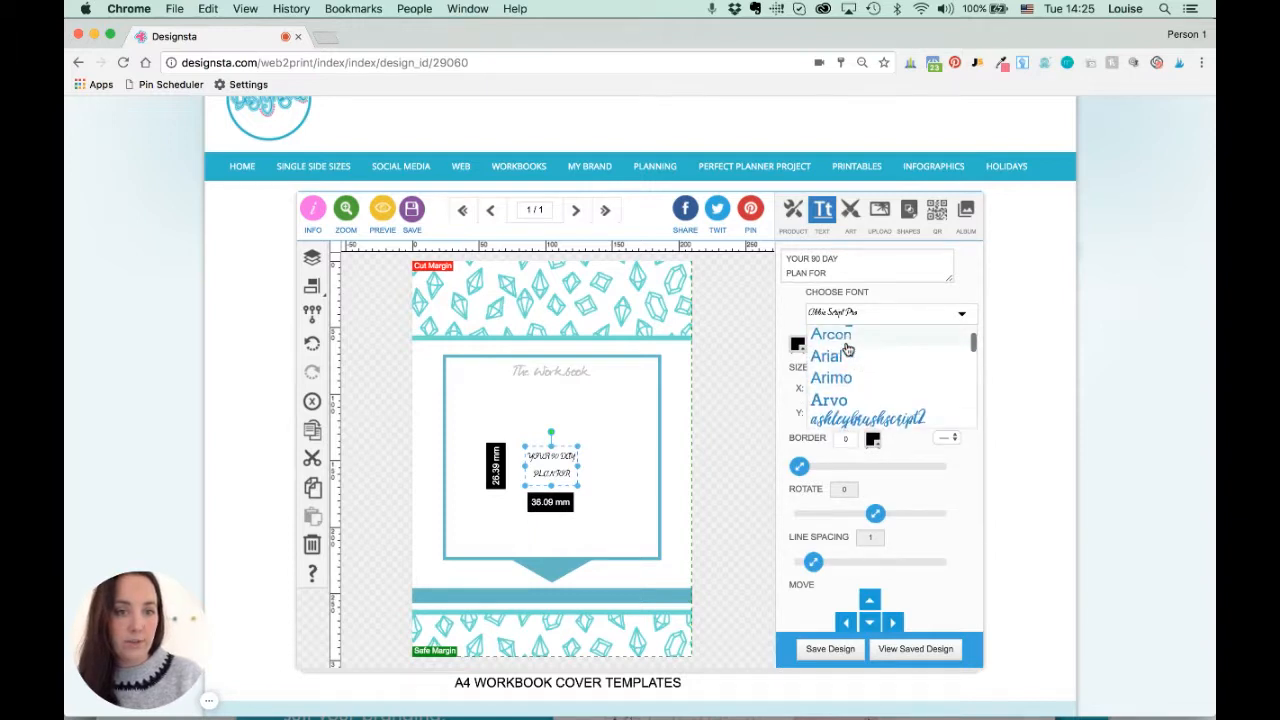
{"action": "left_click", "coordinate": [843, 338]}
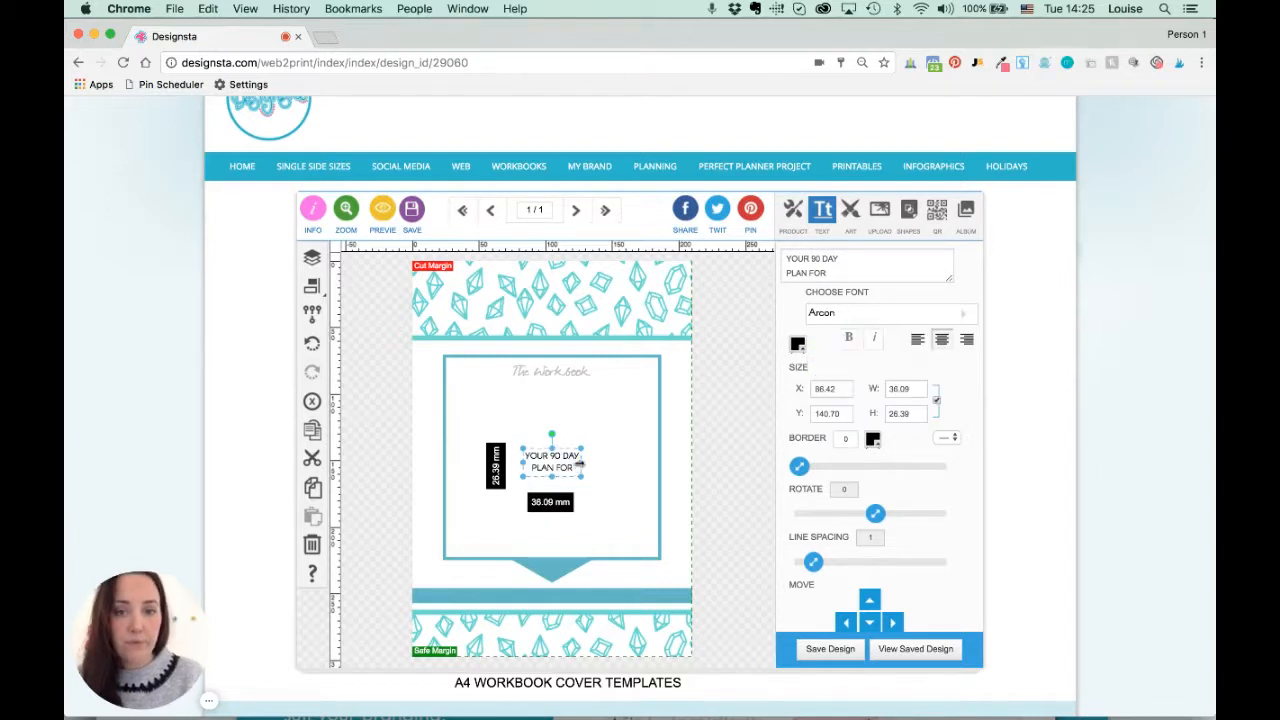
Enlarge the "YOUR 90 DAY PLAN FOR" heading to about 137 mm wide and reduce its line spacing to 0.7
{"action": "left_click_drag", "start_coordinate": [581, 463], "coordinate": [650, 502]}
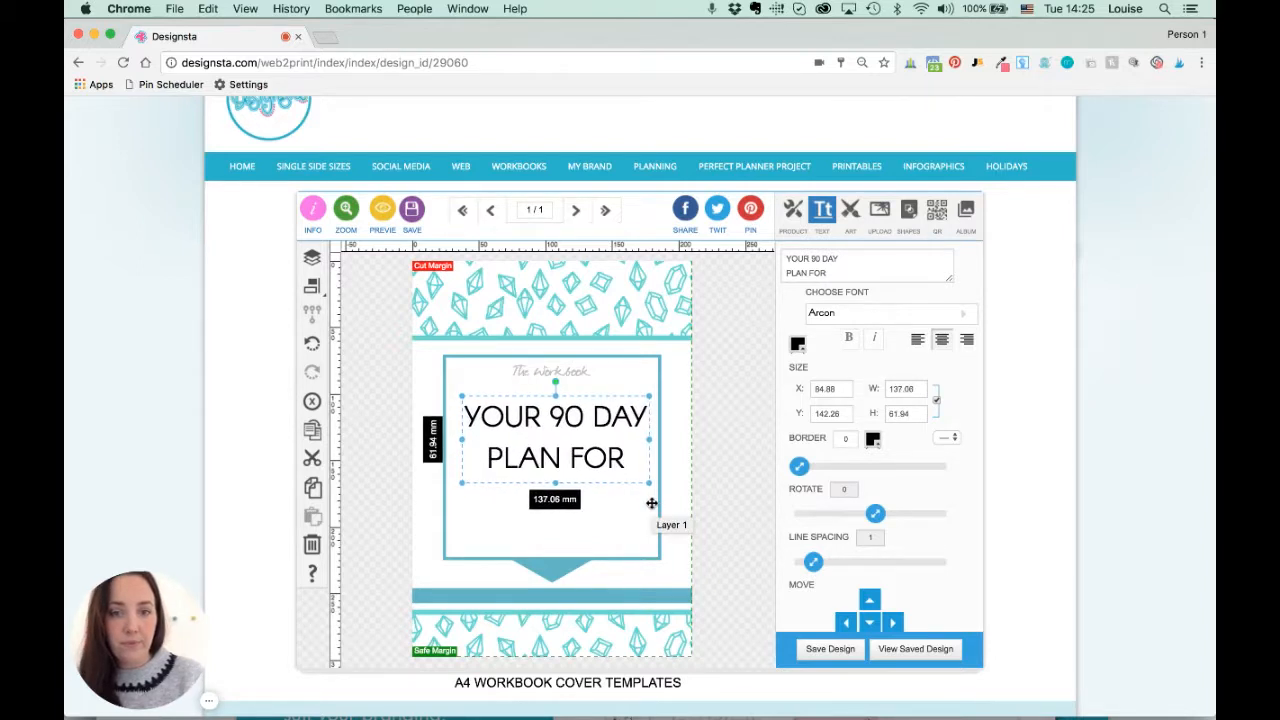
{"action": "left_click_drag", "start_coordinate": [813, 562], "coordinate": [806, 567]}
Position the "YOUR 90 DAY PLAN FOR" heading below "The Workbook" and centre it horizontally on the page
{"action": "left_click_drag", "start_coordinate": [600, 444], "coordinate": [595, 455]}
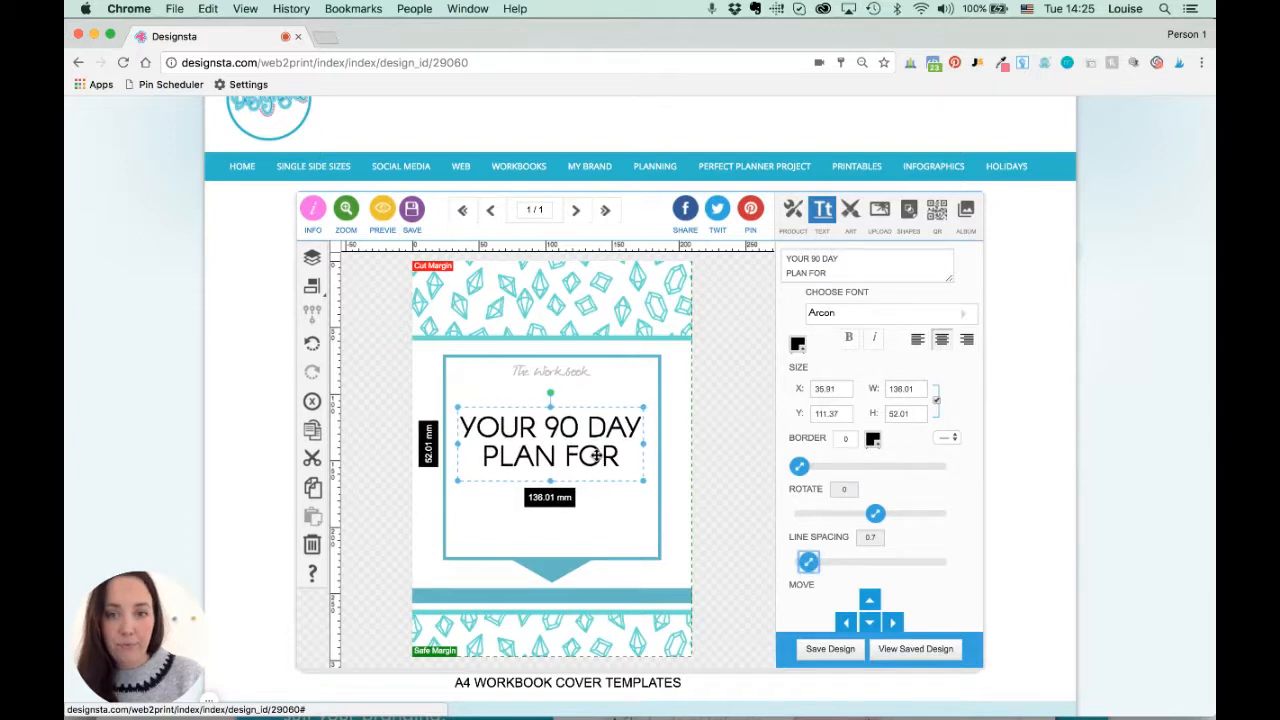
{"action": "left_click", "coordinate": [312, 286]}
{"action": "left_click", "coordinate": [377, 289]}
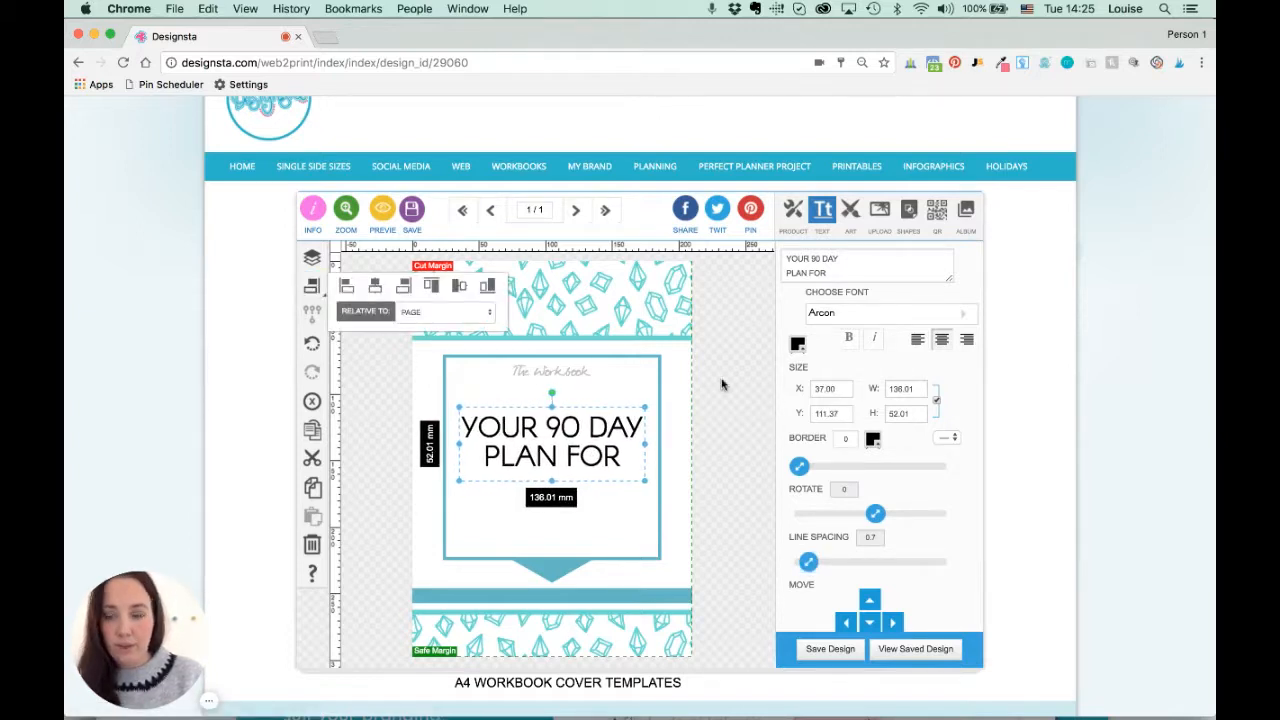
Copy the pointer triangle's hex colour and apply it, 63b9c6, to the "YOUR 90 DAY PLAN FOR" heading
{"action": "left_click", "coordinate": [563, 566]}
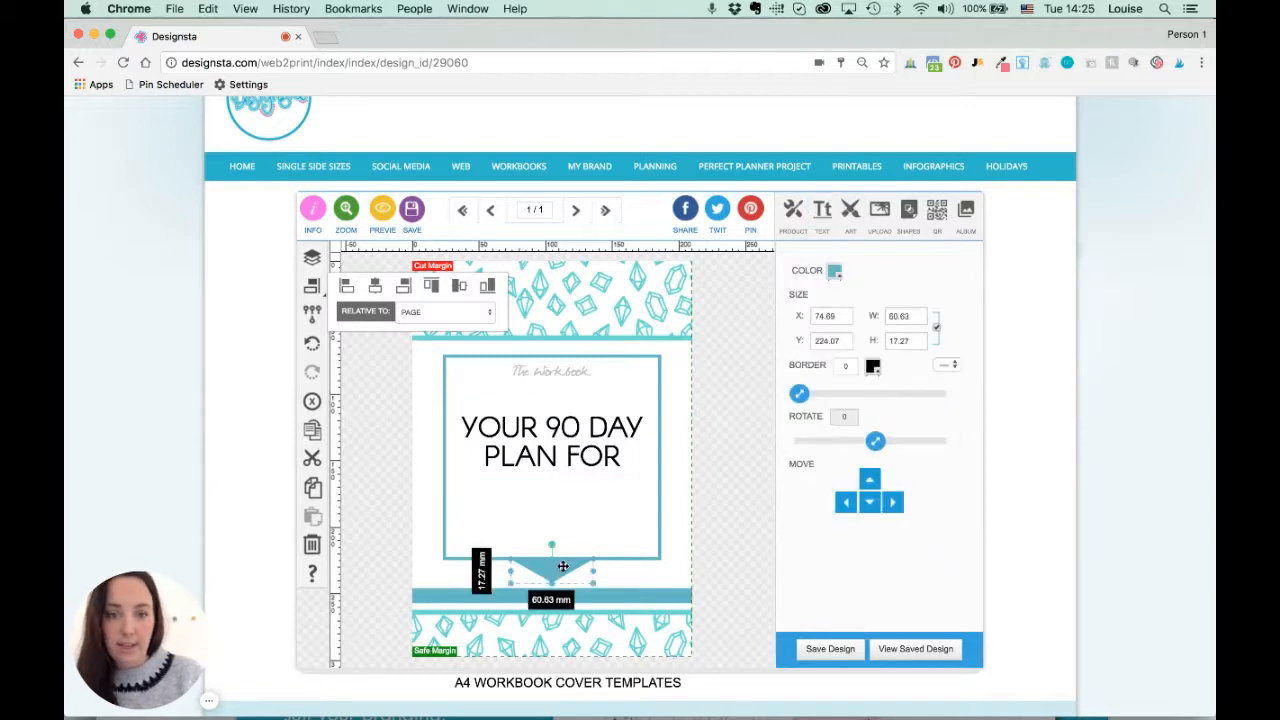
{"action": "left_click", "coordinate": [829, 273]}
{"action": "double_click", "coordinate": [771, 468]}
{"action": "left_click", "coordinate": [895, 312]}
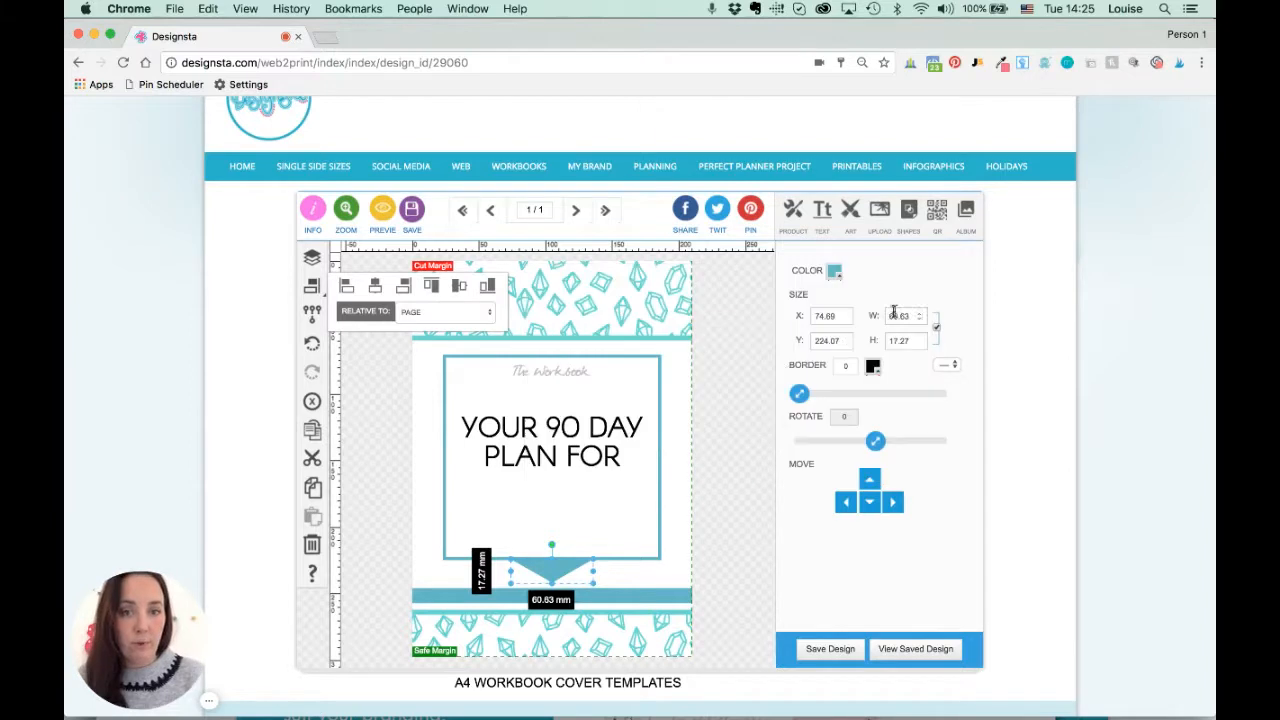
{"action": "left_click", "coordinate": [600, 436]}
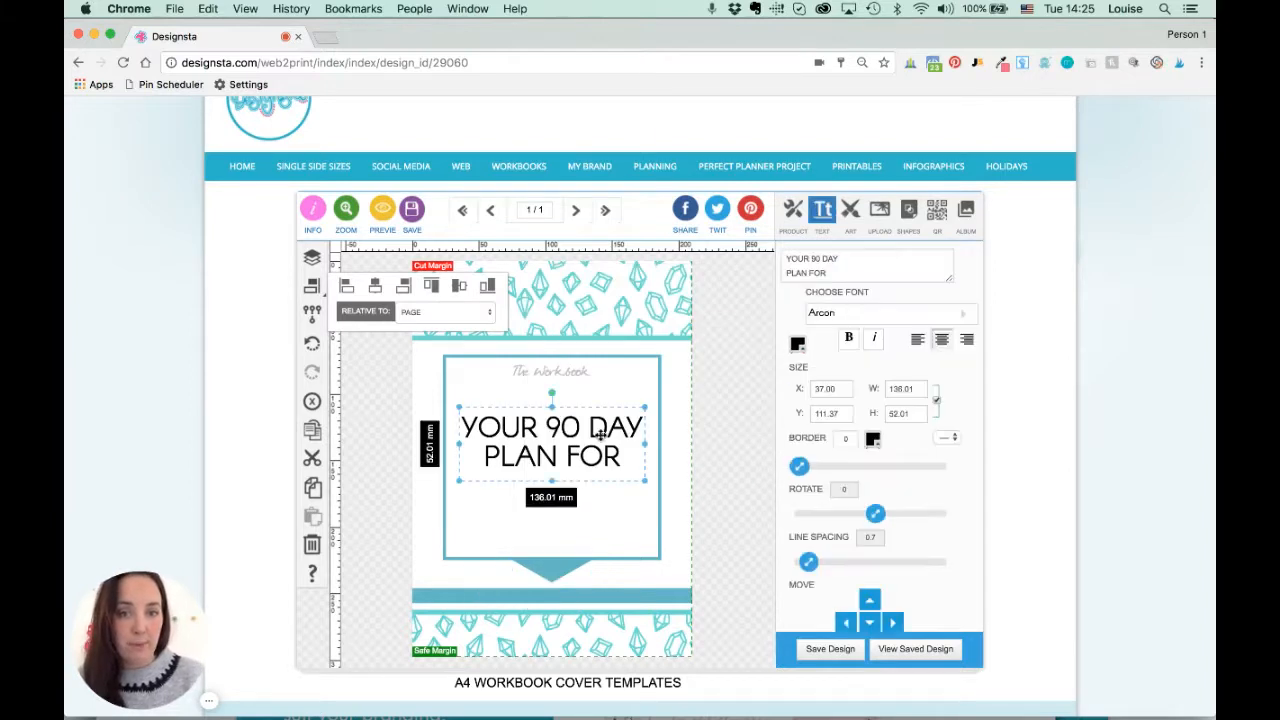
{"action": "left_click", "coordinate": [799, 346]}
{"action": "double_click", "coordinate": [782, 469]}
{"action": "key", "text": "super+v"}
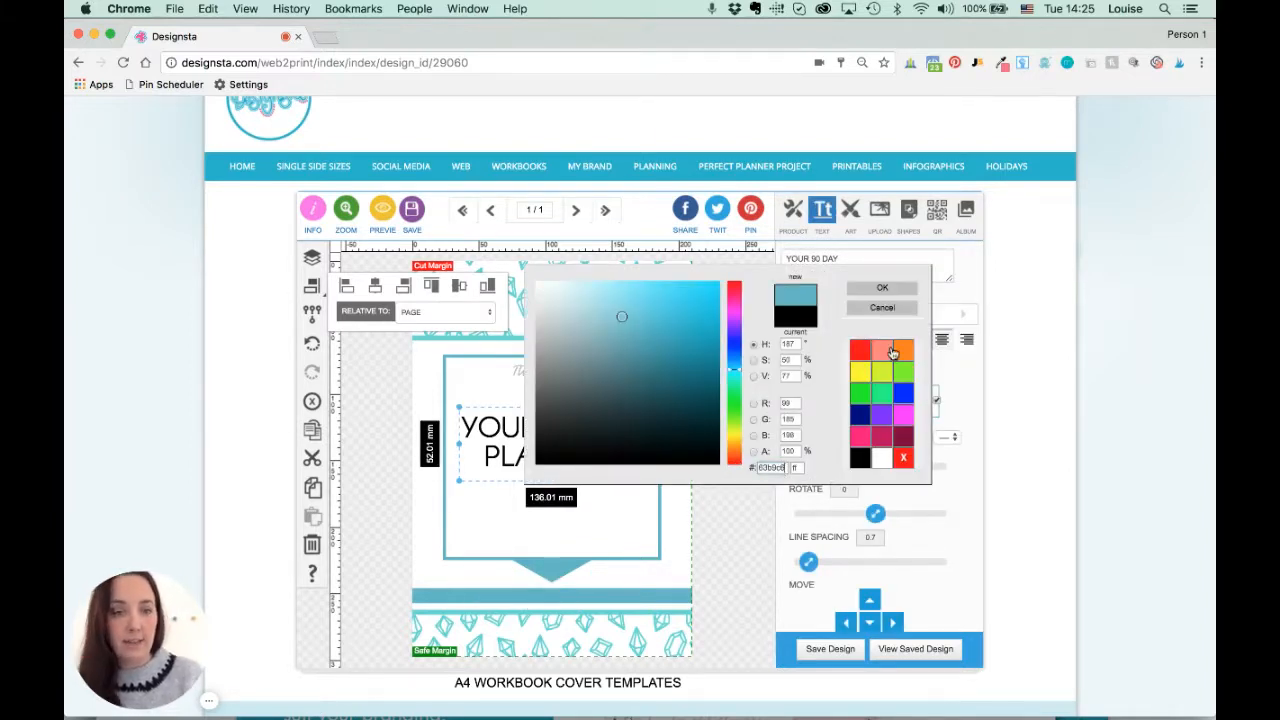
{"action": "left_click", "coordinate": [884, 291]}
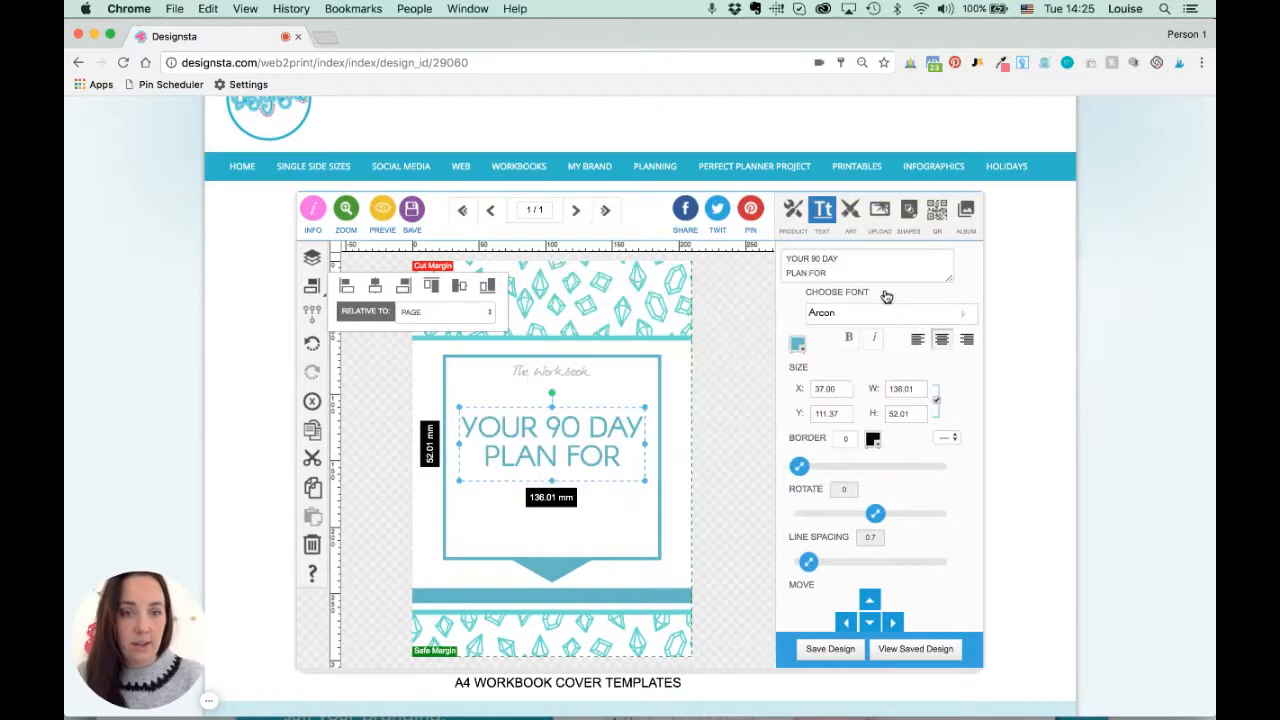
{"action": "left_click", "coordinate": [732, 450]}
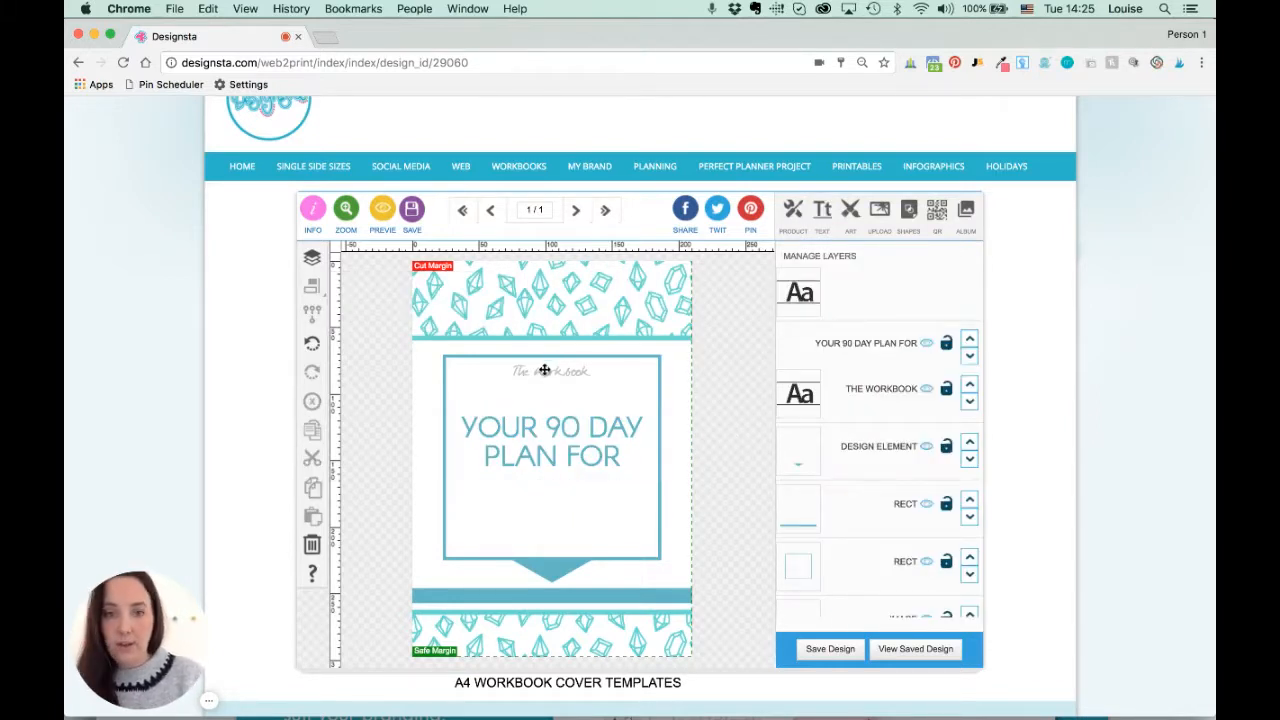
Place a copy of the "The Workbook" text beneath the heading and change its wording to "Business / Growth" on two lines
{"action": "left_click_drag", "start_coordinate": [543, 371], "coordinate": [558, 512]}
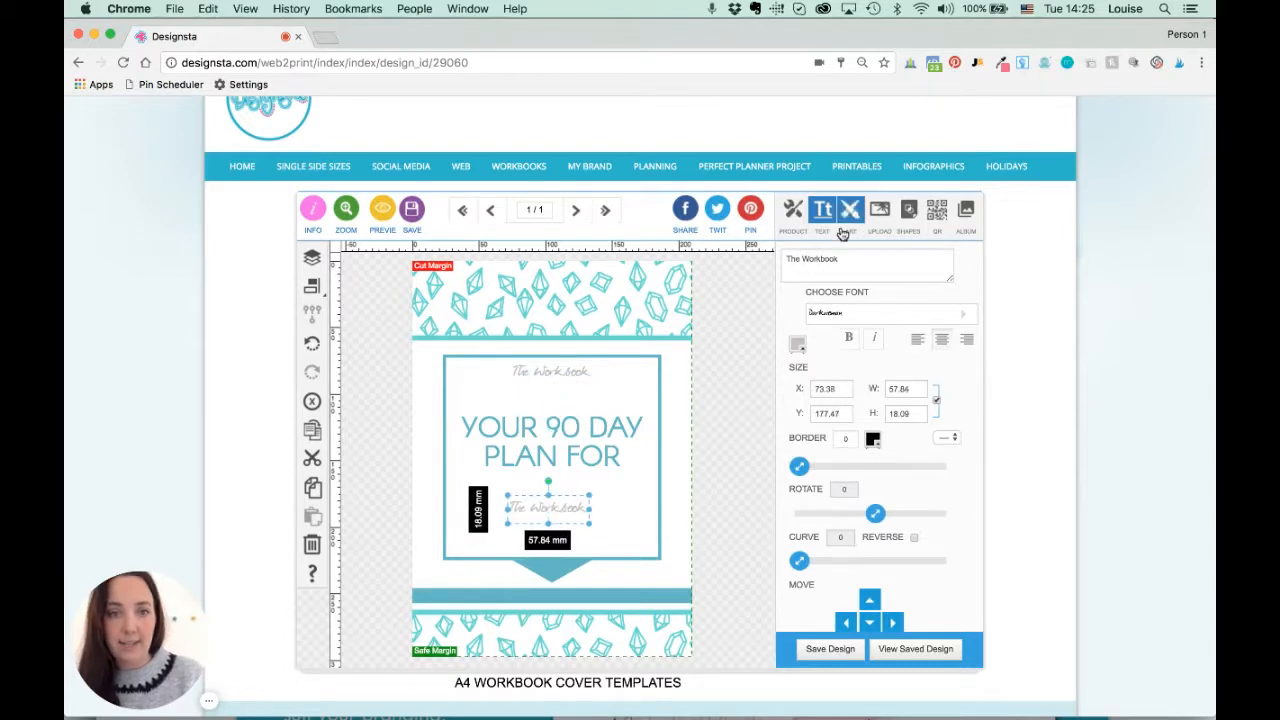
{"action": "double_click", "coordinate": [813, 260]}
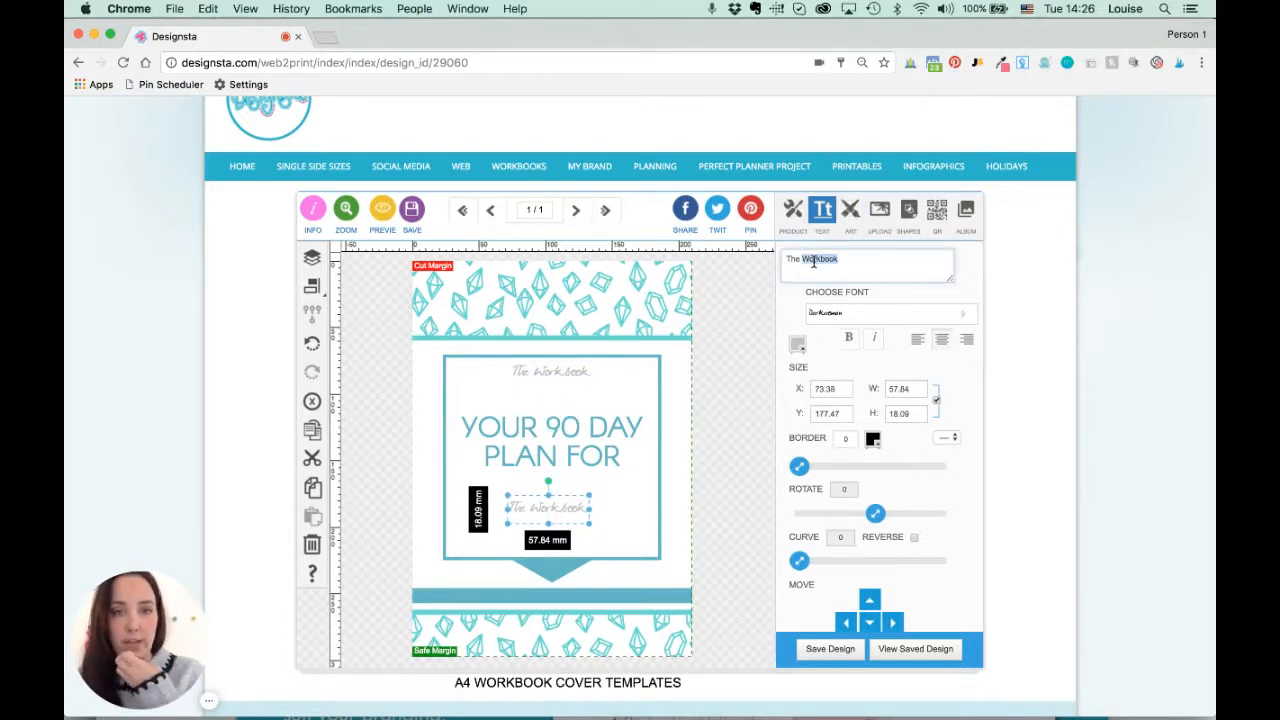
{"action": "type", "text": "Business"}
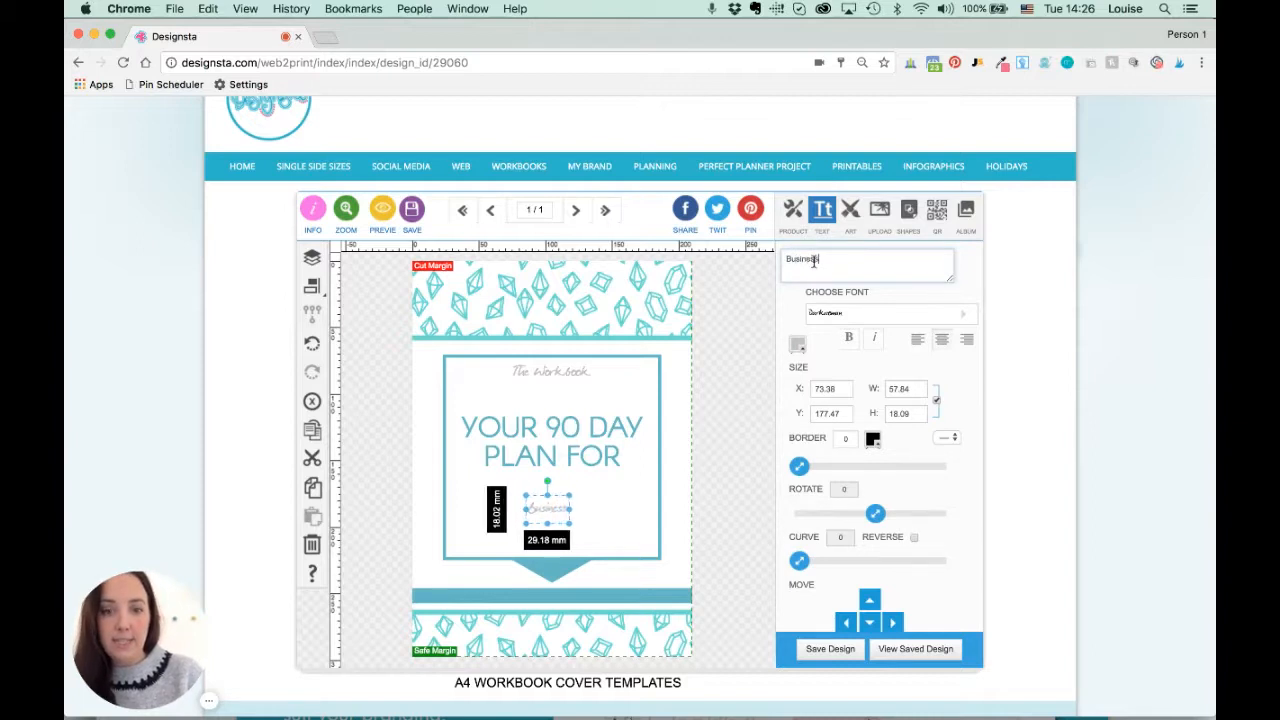
{"action": "key", "text": "Return"}
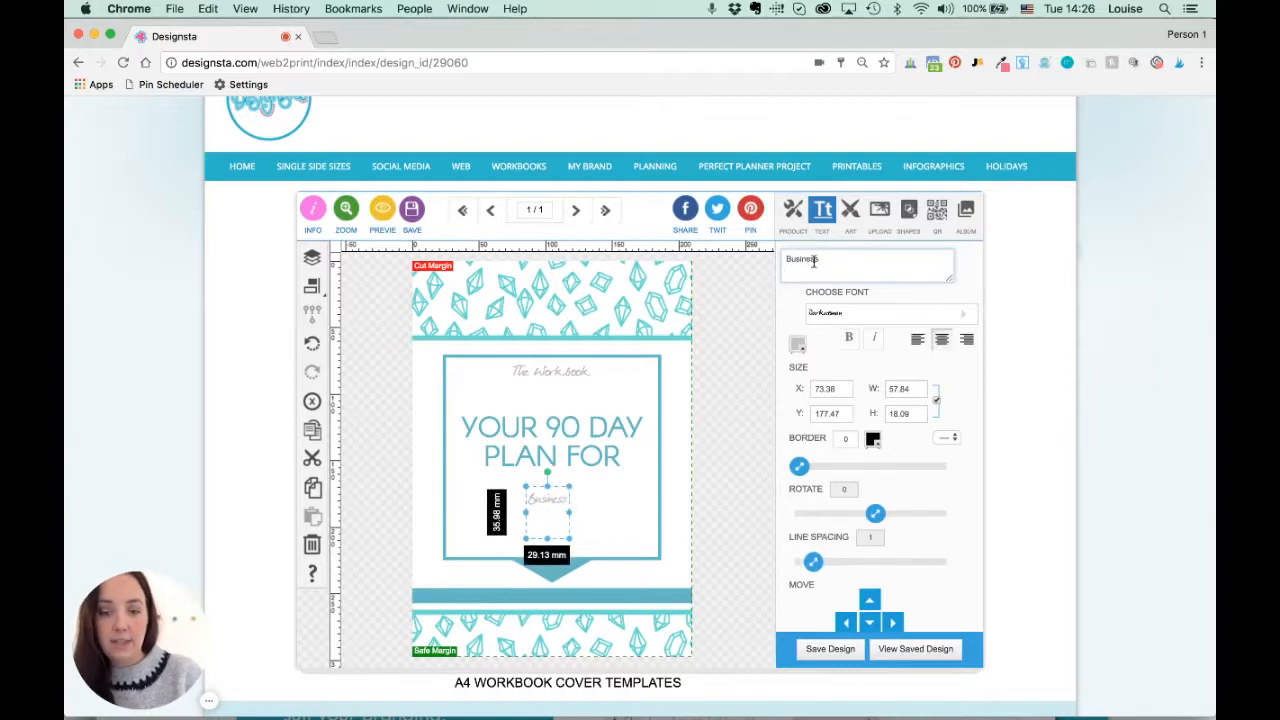
{"action": "type", "text": "Growth"}
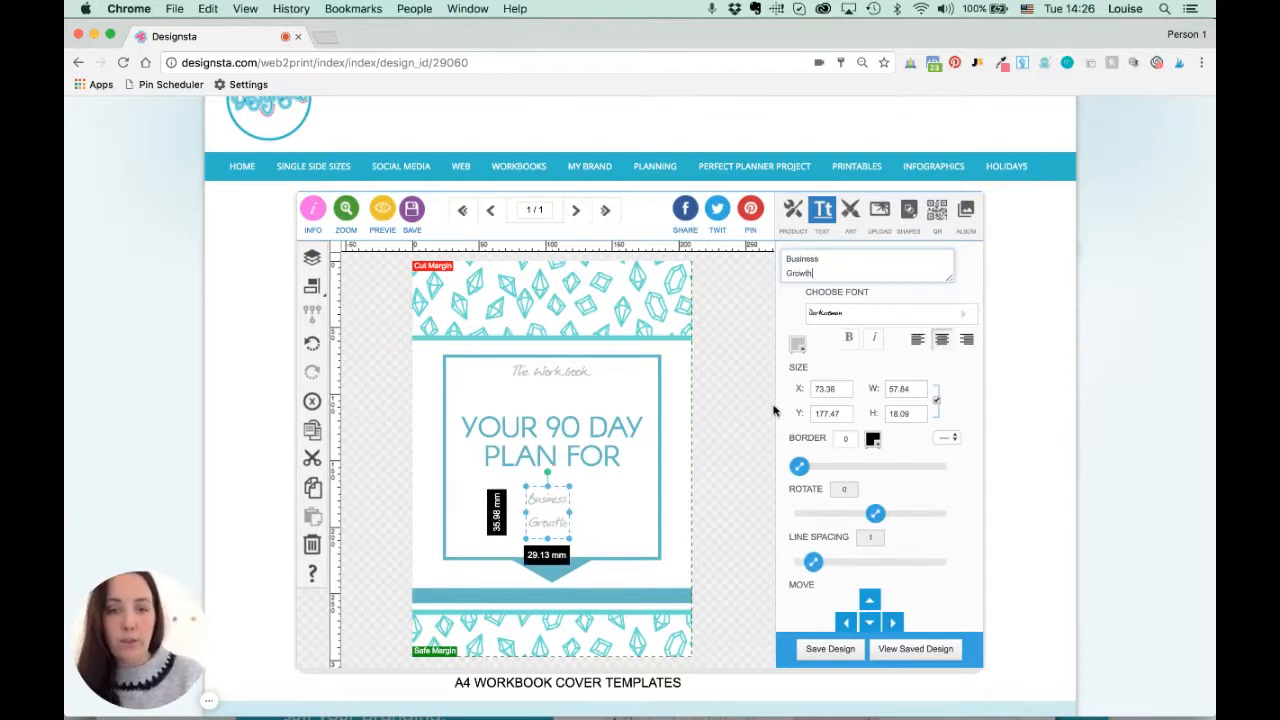
Enlarge the "Business Growth" text to about 66 mm wide and reduce its line spacing to 0.5
{"action": "left_click_drag", "start_coordinate": [572, 485], "coordinate": [646, 452]}
{"action": "left_click_drag", "start_coordinate": [815, 565], "coordinate": [806, 562]}
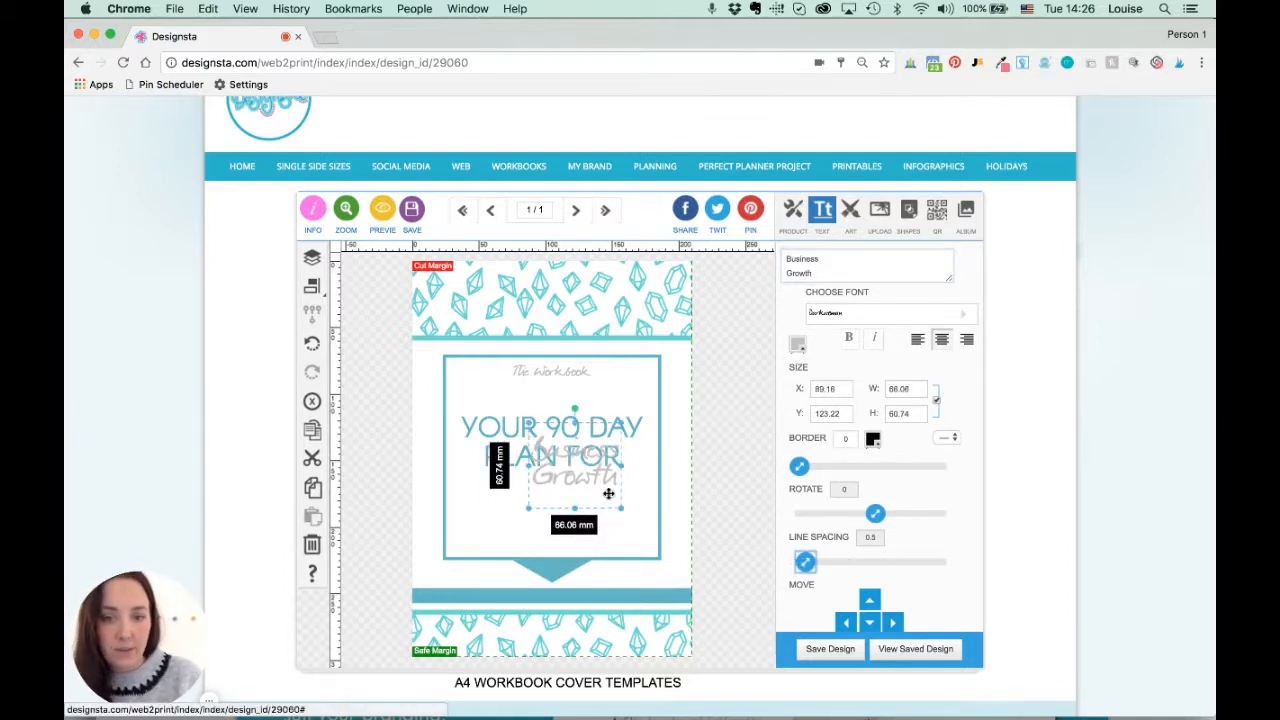
Move the "Business Growth" text below the heading inside the frame and rotate it to about -9 degrees
{"action": "left_click_drag", "start_coordinate": [580, 457], "coordinate": [562, 509]}
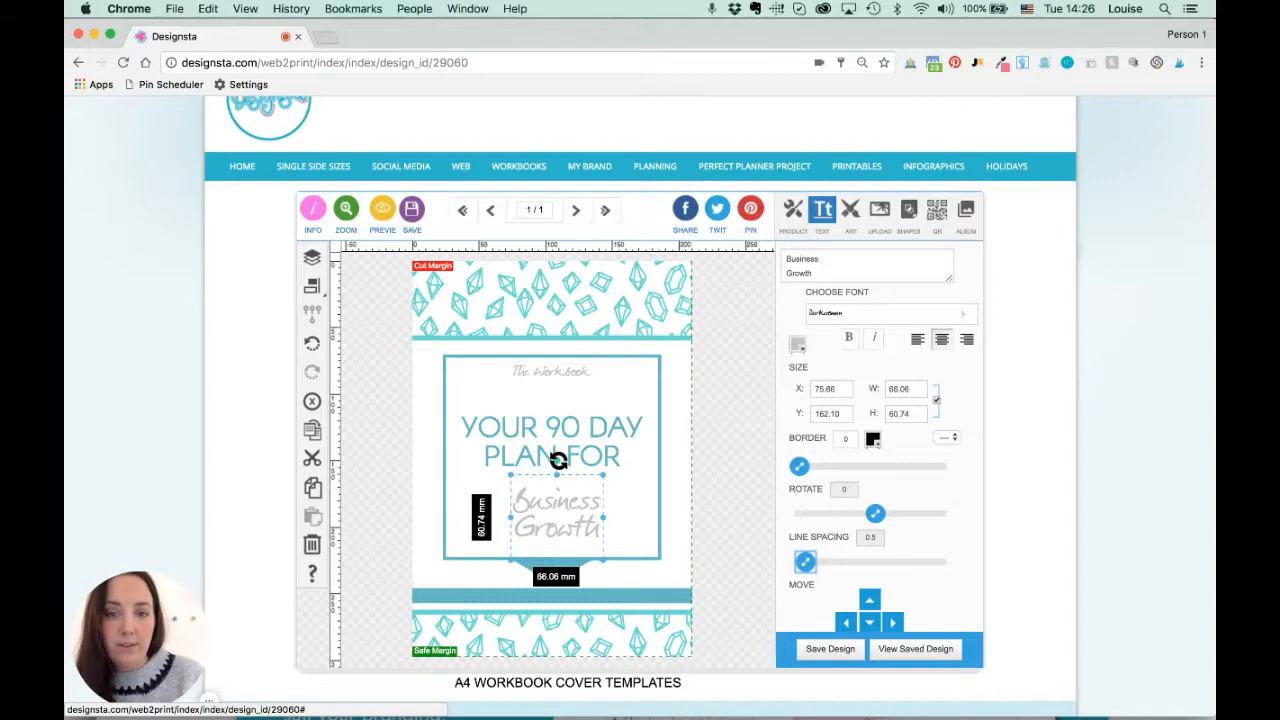
{"action": "left_click_drag", "start_coordinate": [556, 458], "coordinate": [548, 460]}
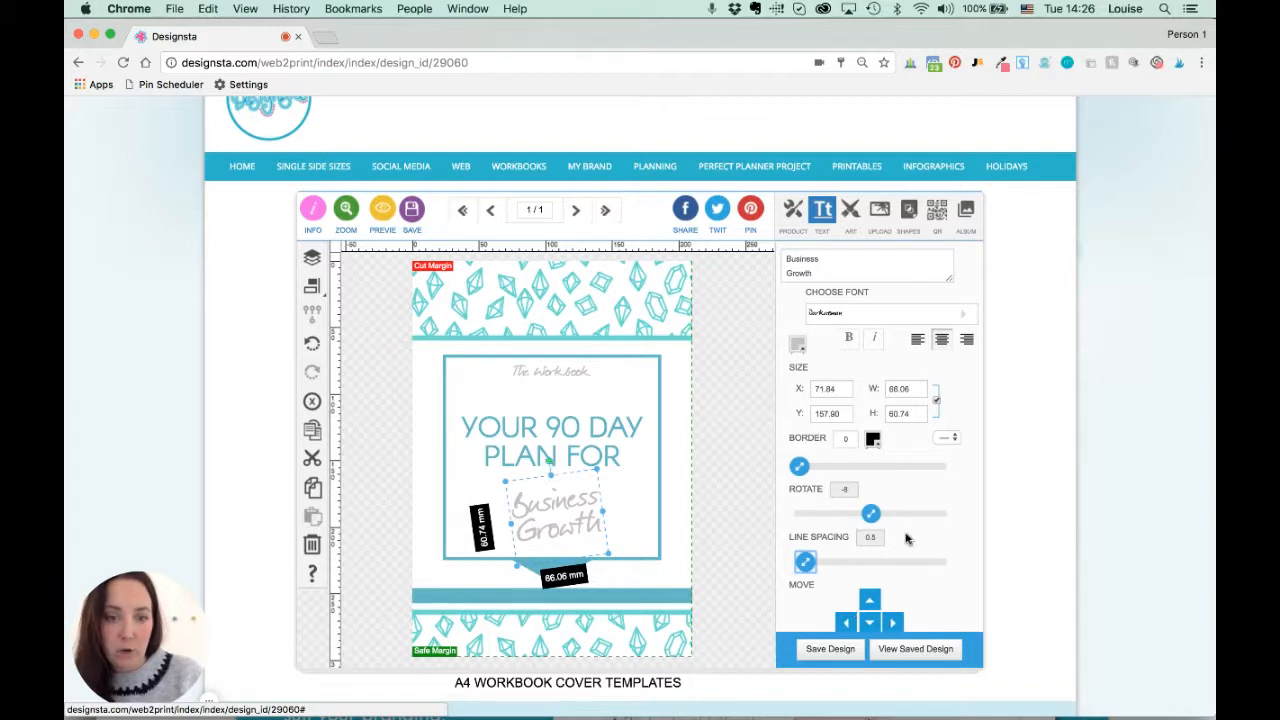
{"action": "left_click", "coordinate": [549, 463]}
Enlarge the tilted "Business Growth" text to about 92 mm wide and 85 mm high
{"action": "left_click_drag", "start_coordinate": [600, 466], "coordinate": [559, 493]}
{"action": "left_click_drag", "start_coordinate": [482, 463], "coordinate": [478, 462]}
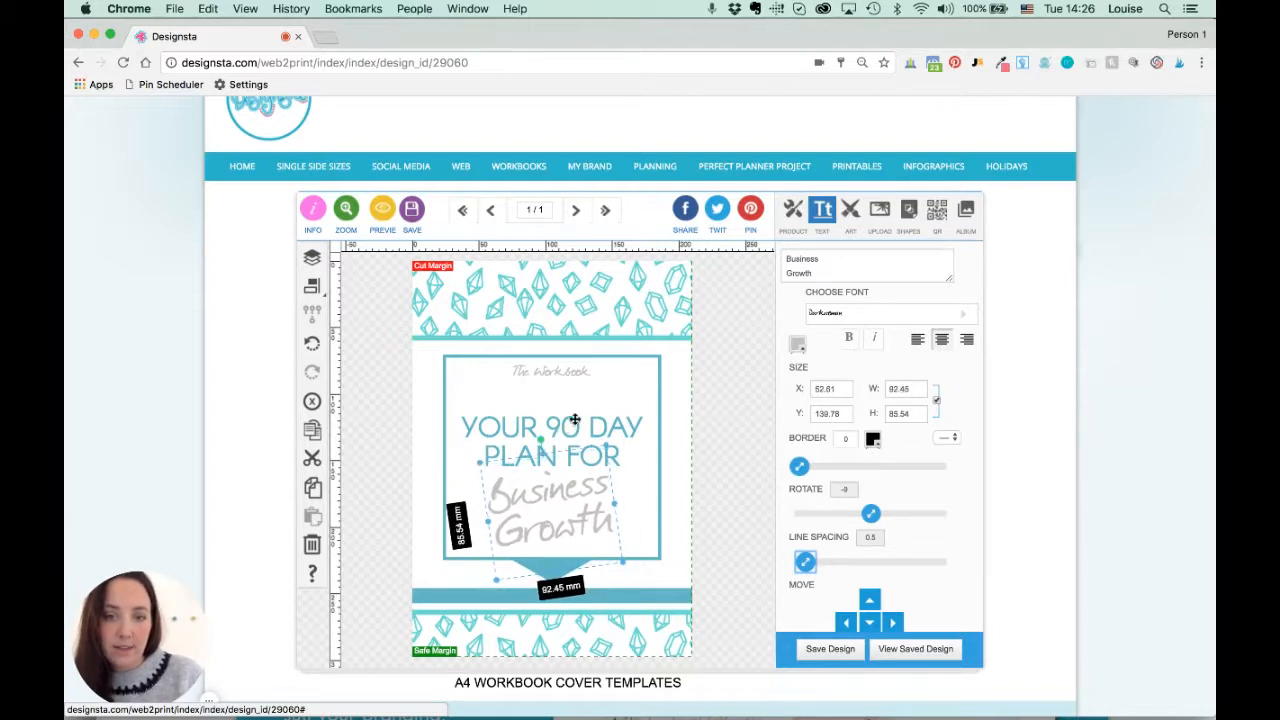
Shift the "YOUR 90 DAY PLAN FOR" heading and the "Business Growth" text slightly upward inside the frame
{"action": "left_click_drag", "start_coordinate": [575, 420], "coordinate": [575, 407]}
{"action": "left_click", "coordinate": [312, 286]}
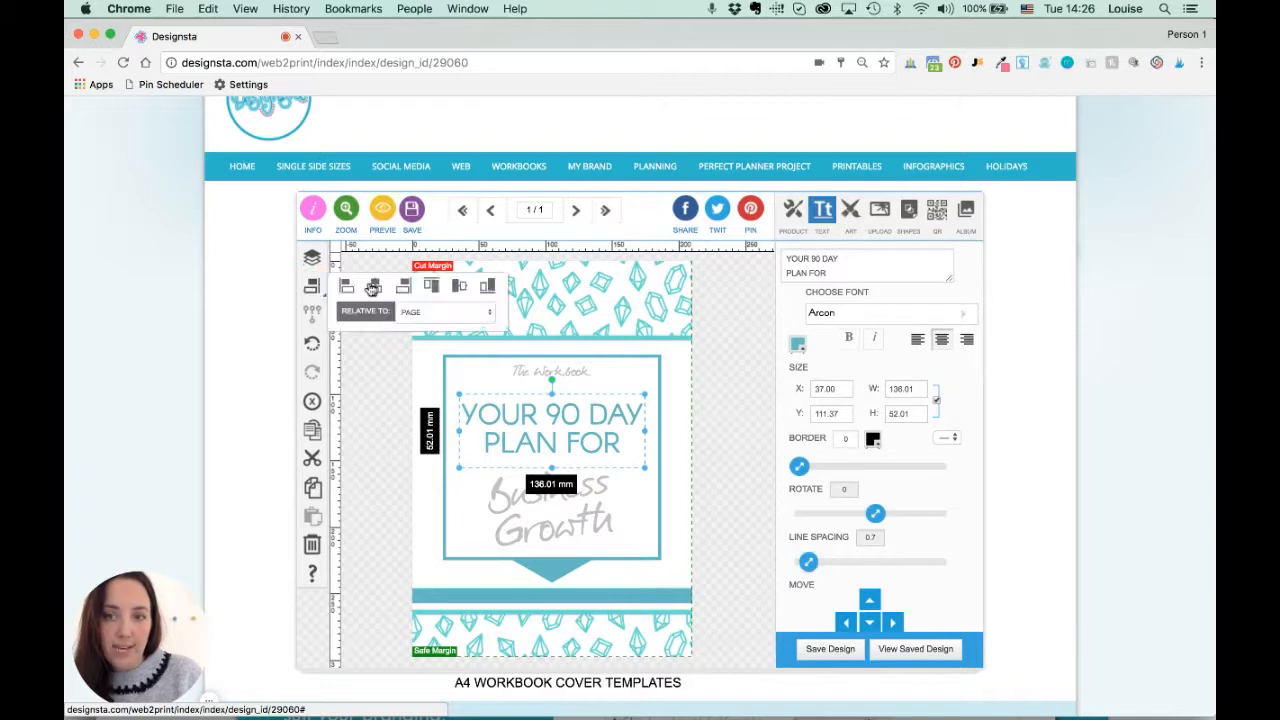
{"action": "left_click", "coordinate": [580, 512]}
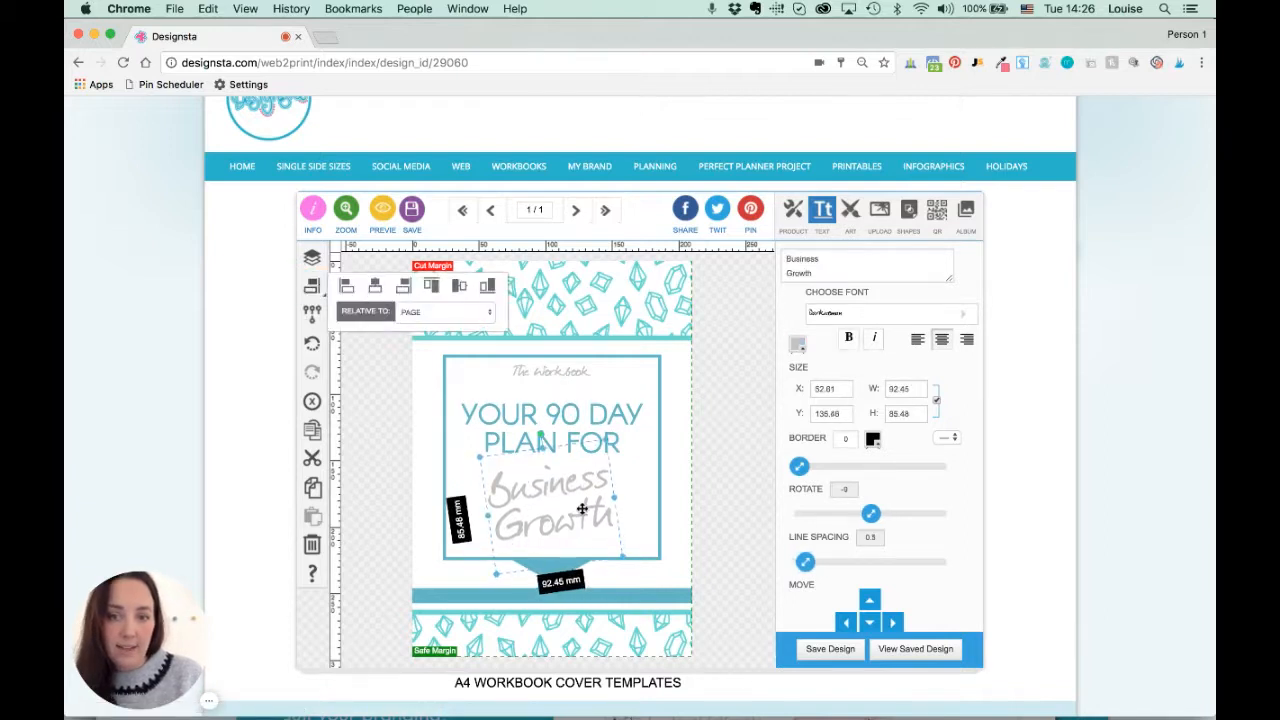
{"action": "left_click", "coordinate": [381, 414]}
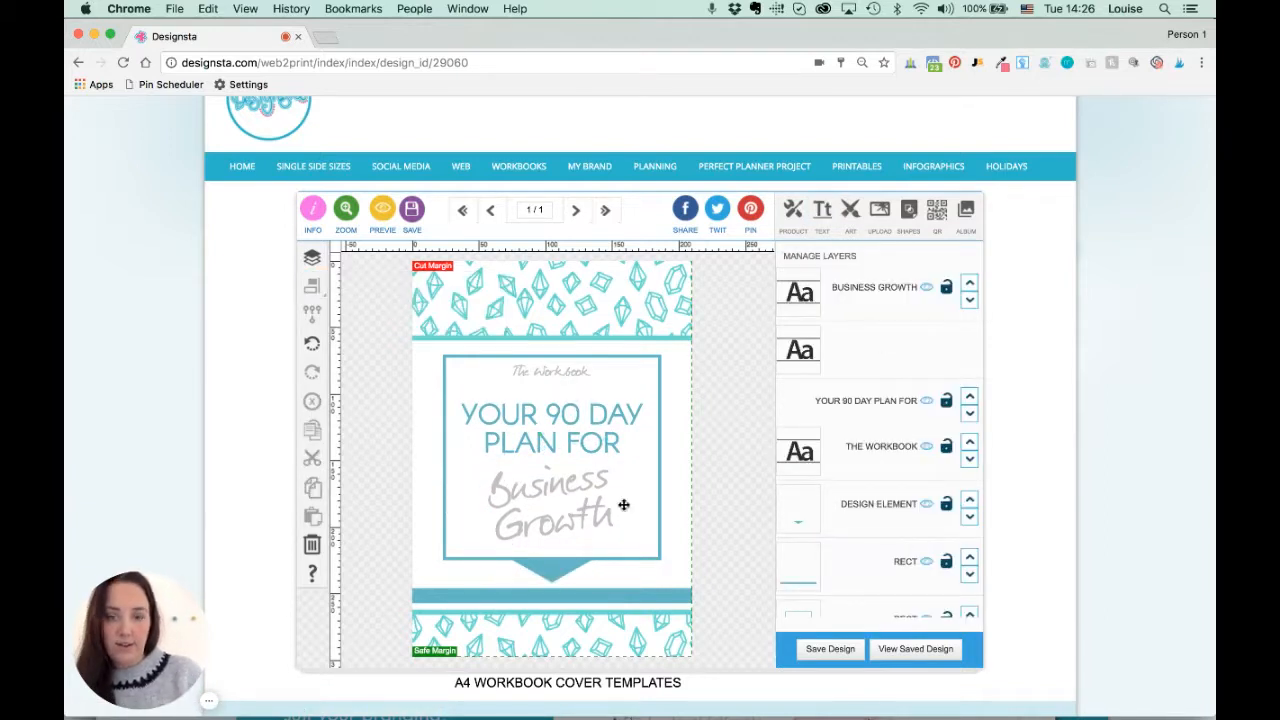
{"action": "left_click", "coordinate": [828, 208]}
{"action": "left_click", "coordinate": [839, 261]}
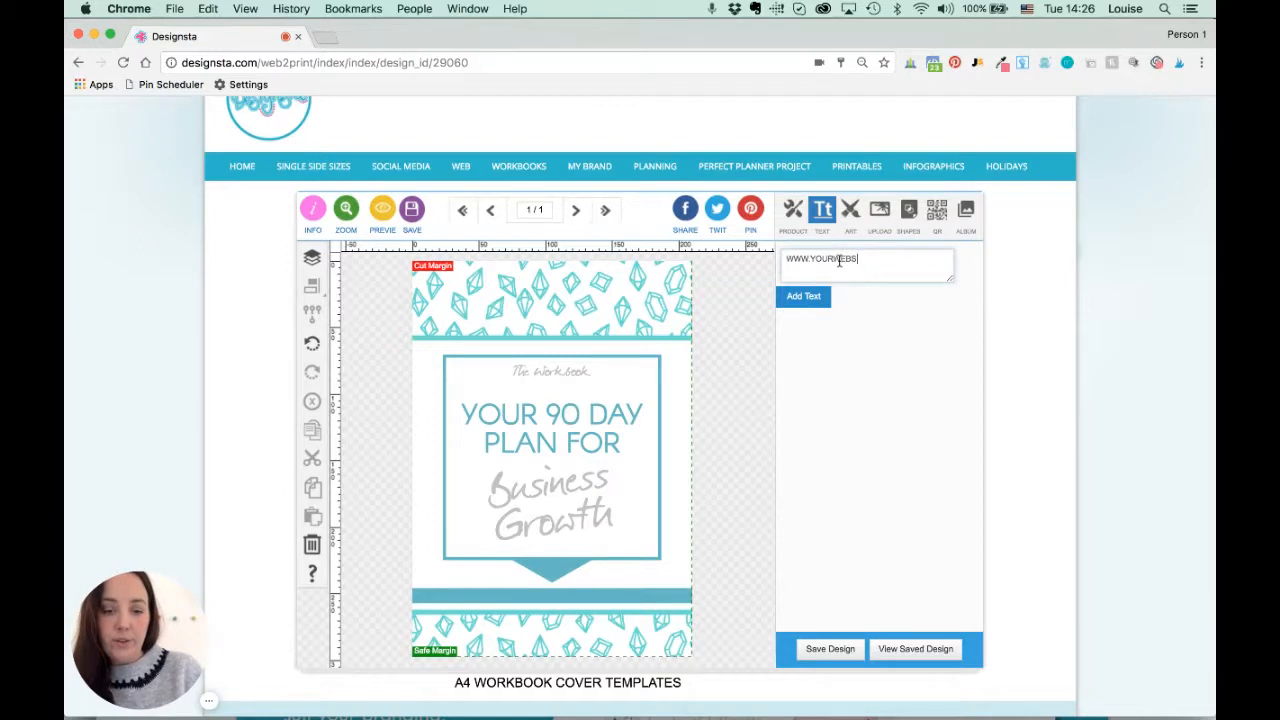
{"action": "left_click", "coordinate": [803, 296]}
{"action": "left_click_drag", "start_coordinate": [575, 502], "coordinate": [574, 595]}
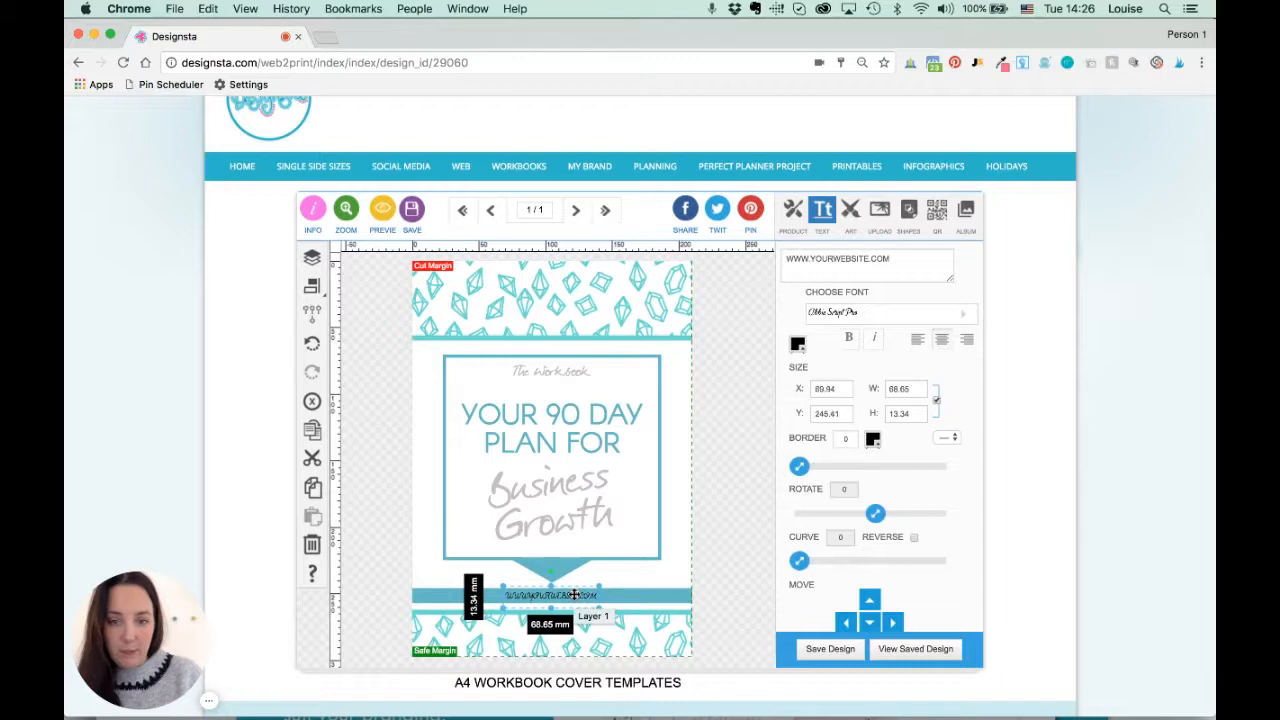
{"action": "left_click", "coordinate": [838, 316]}
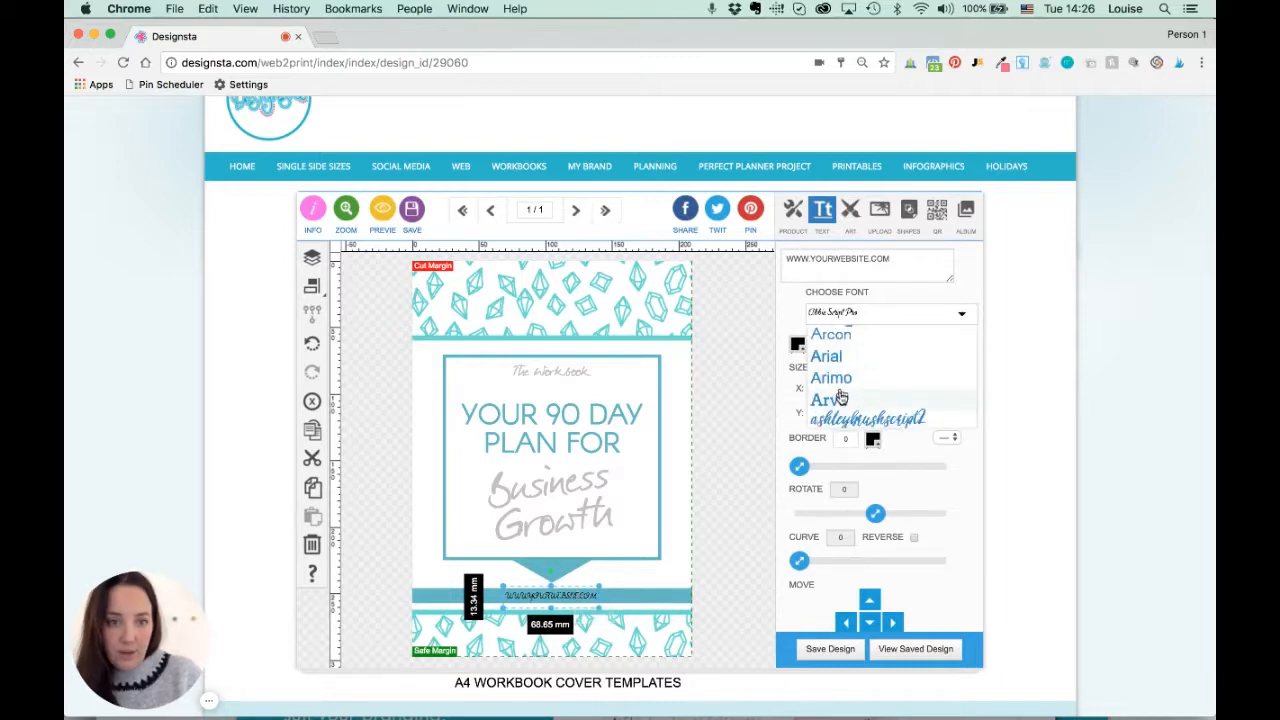
{"action": "left_click", "coordinate": [840, 336]}
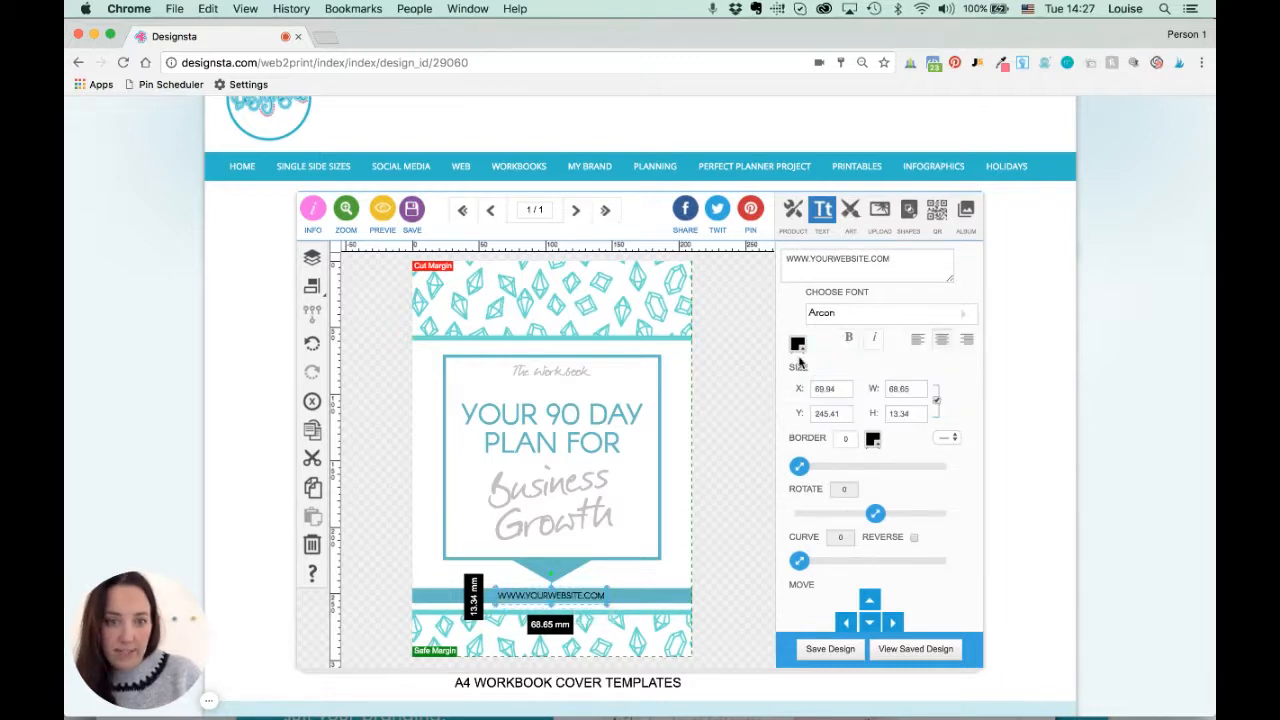
{"action": "left_click", "coordinate": [798, 345]}
{"action": "left_click", "coordinate": [880, 459]}
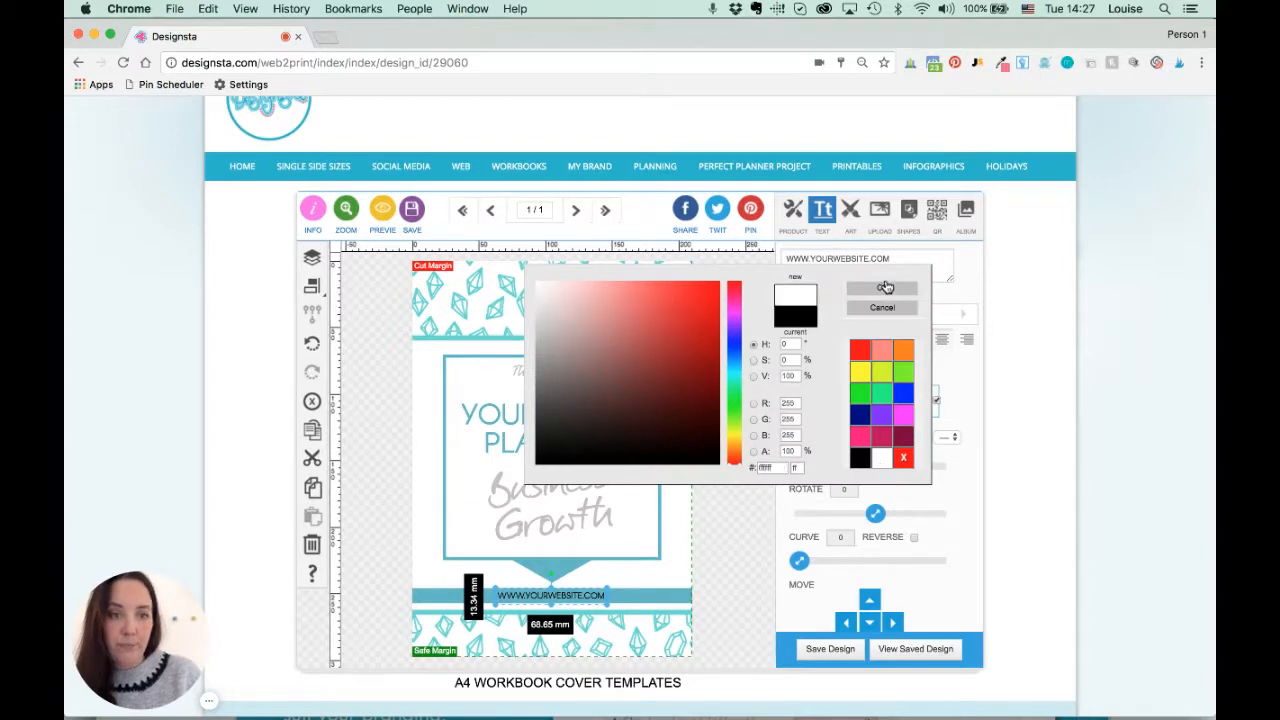
{"action": "left_click", "coordinate": [885, 288]}
{"action": "left_click", "coordinate": [312, 286]}
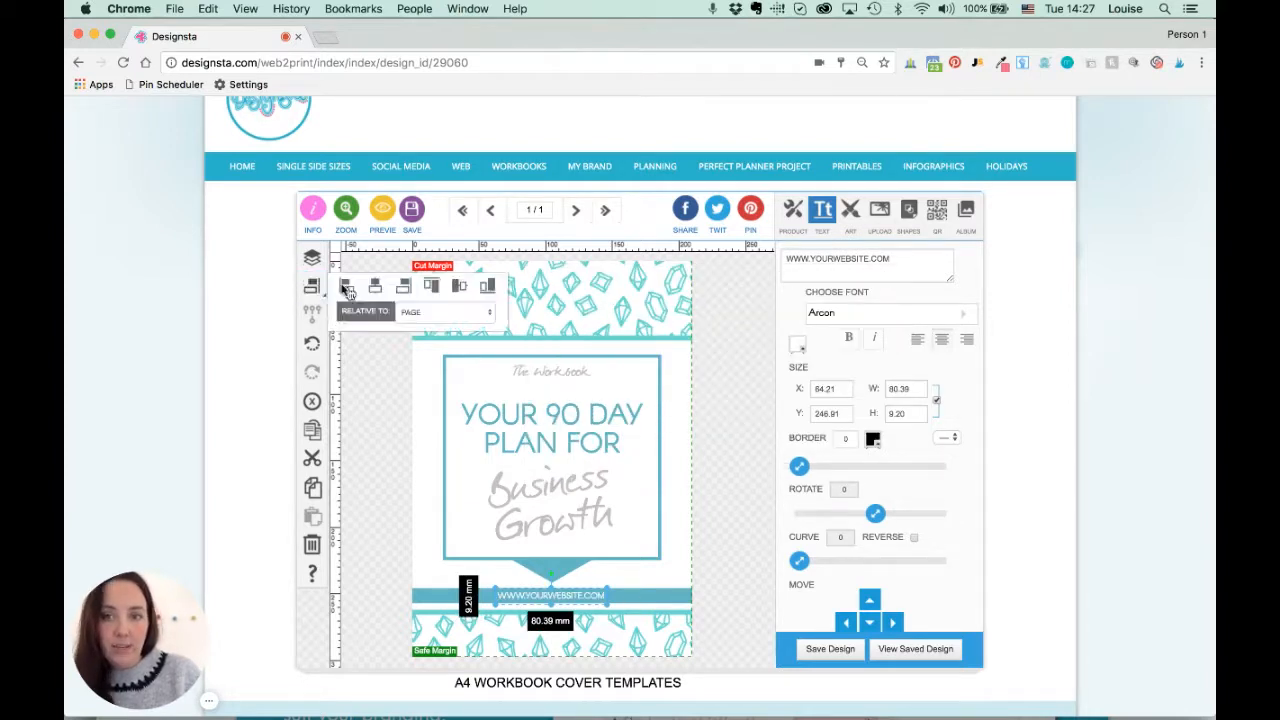
{"action": "left_click", "coordinate": [375, 287]}
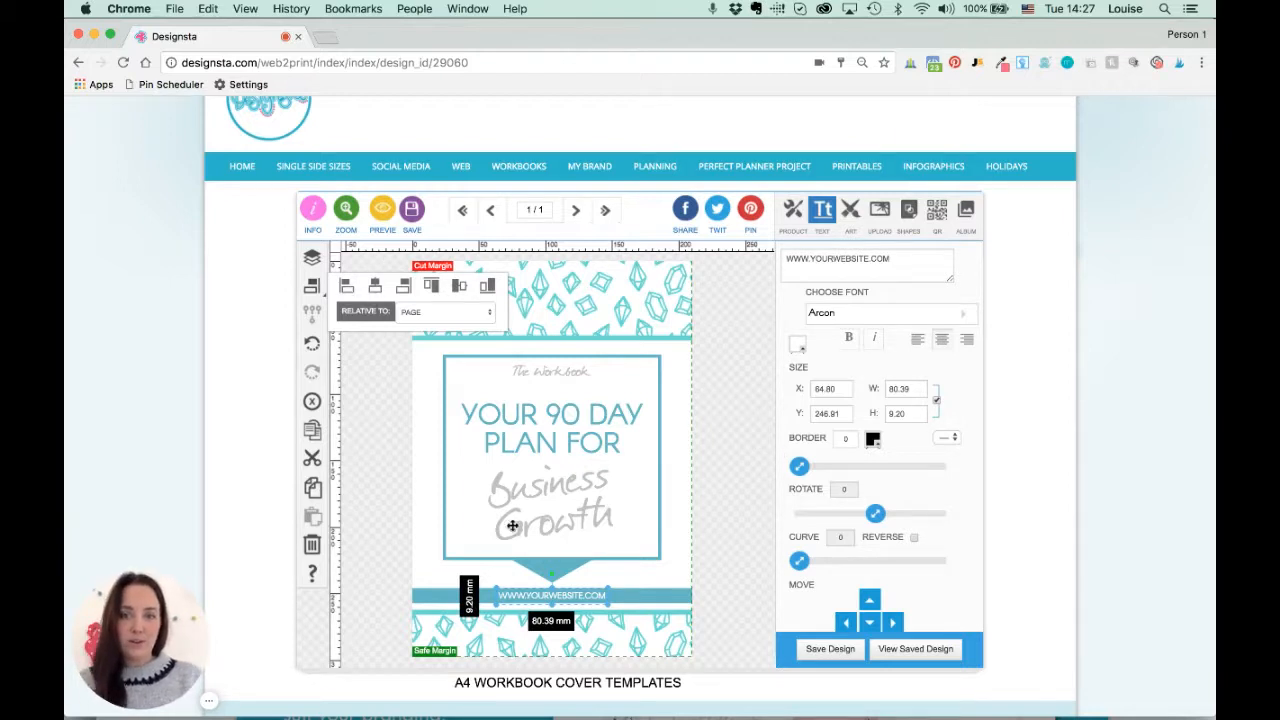
{"action": "left_click", "coordinate": [544, 506]}
{"action": "left_click", "coordinate": [738, 512]}
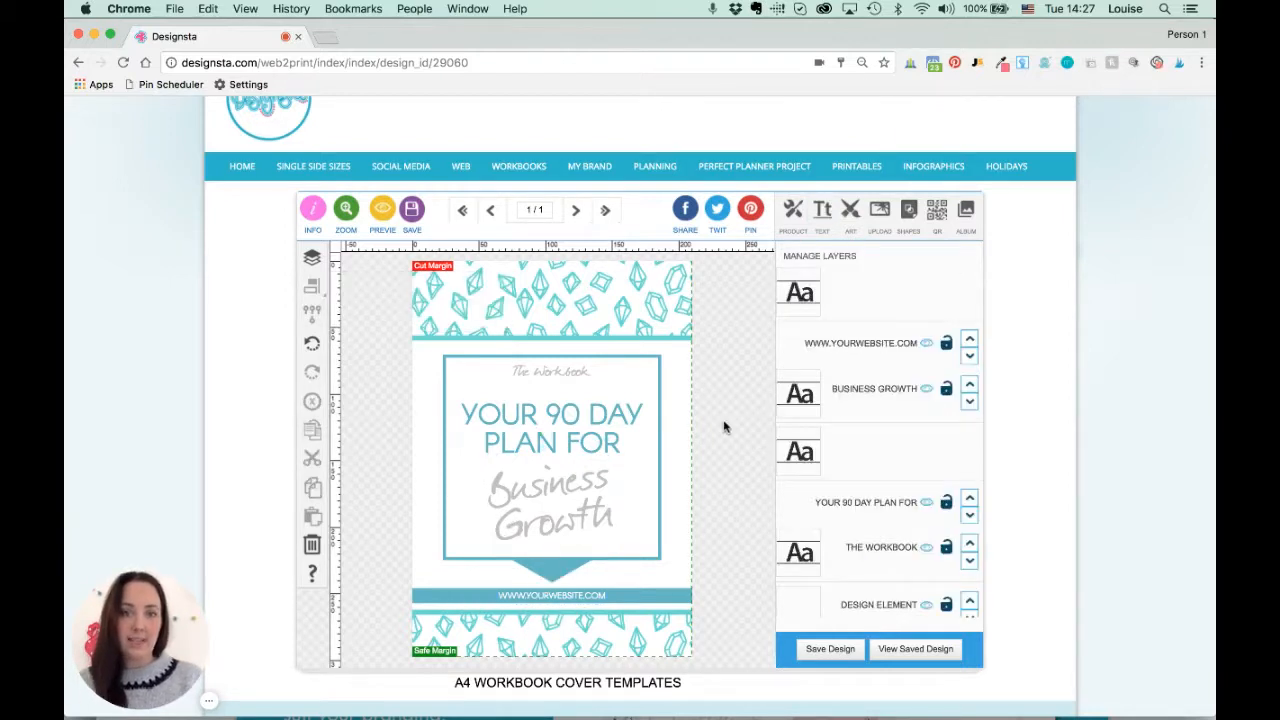